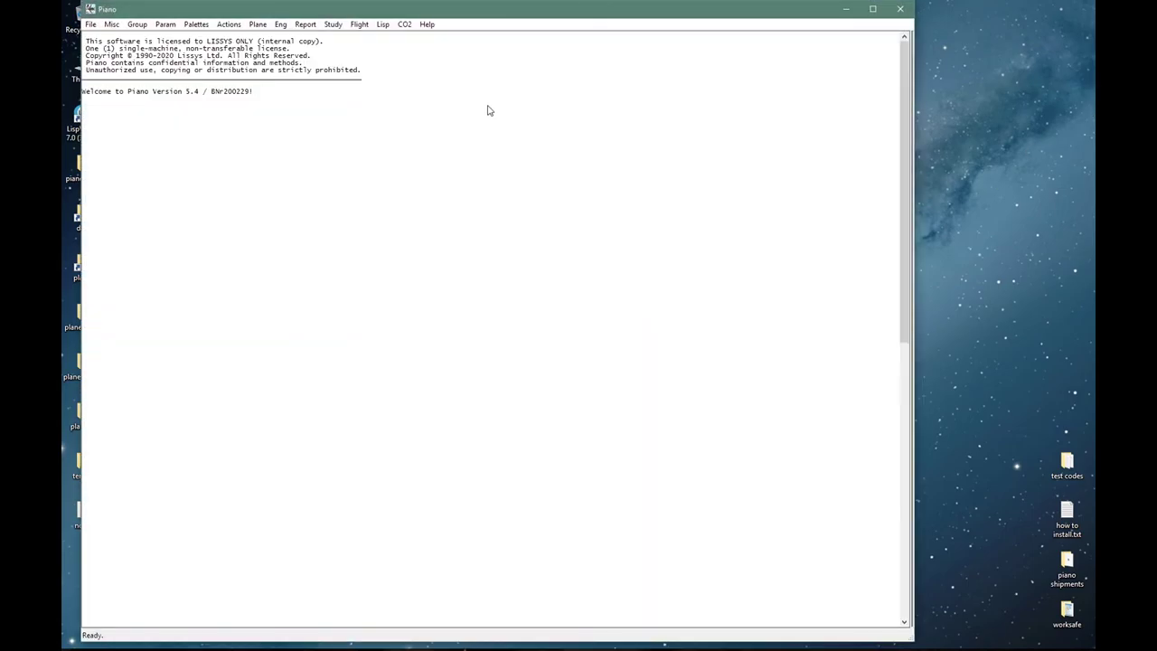
# Step: Load the B787-8 (502)boe v14 design from the planes folder
pyautogui.click(258, 23)
pyautogui.click(265, 38)
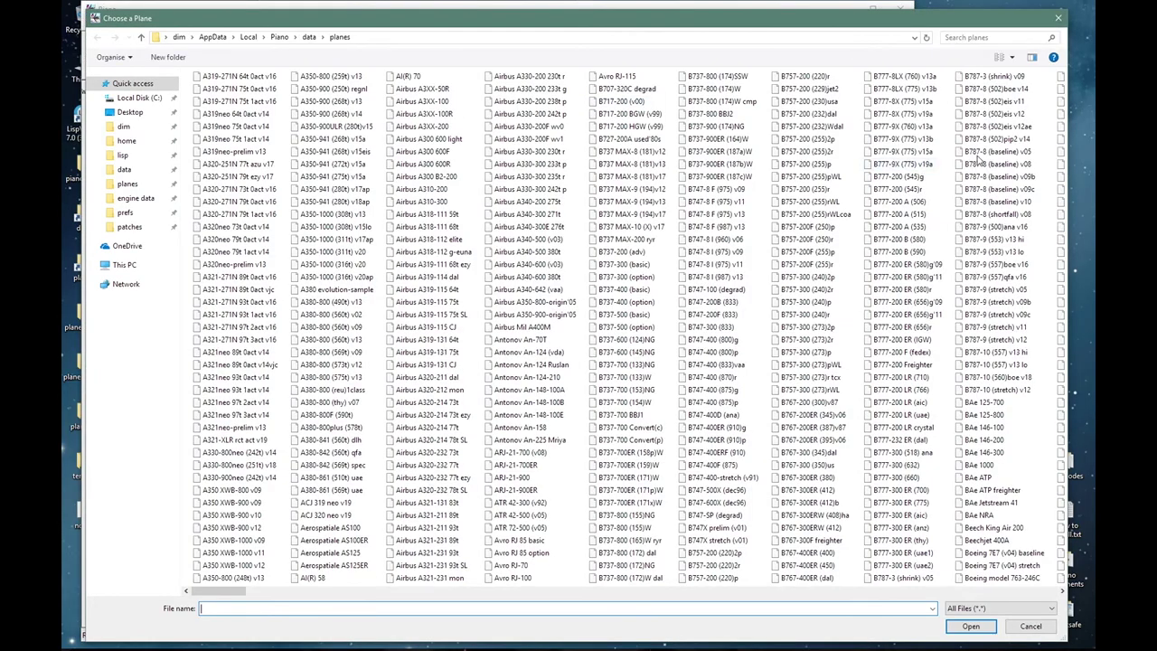
pyautogui.doubleClick(994, 94)
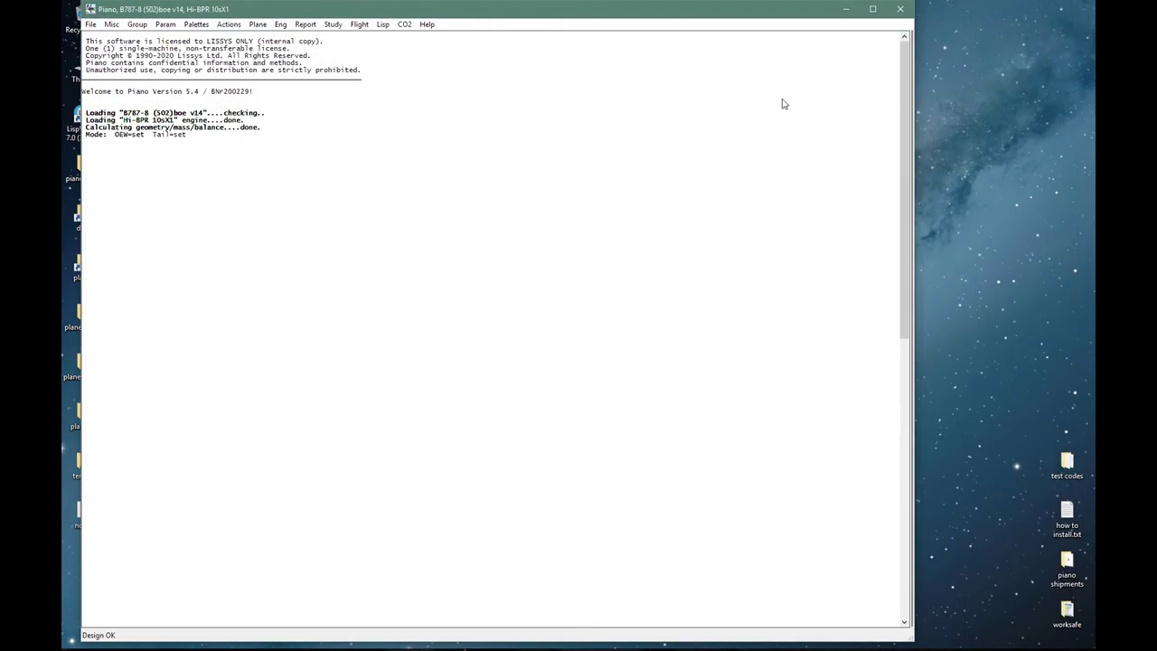
pyautogui.click(358, 25)
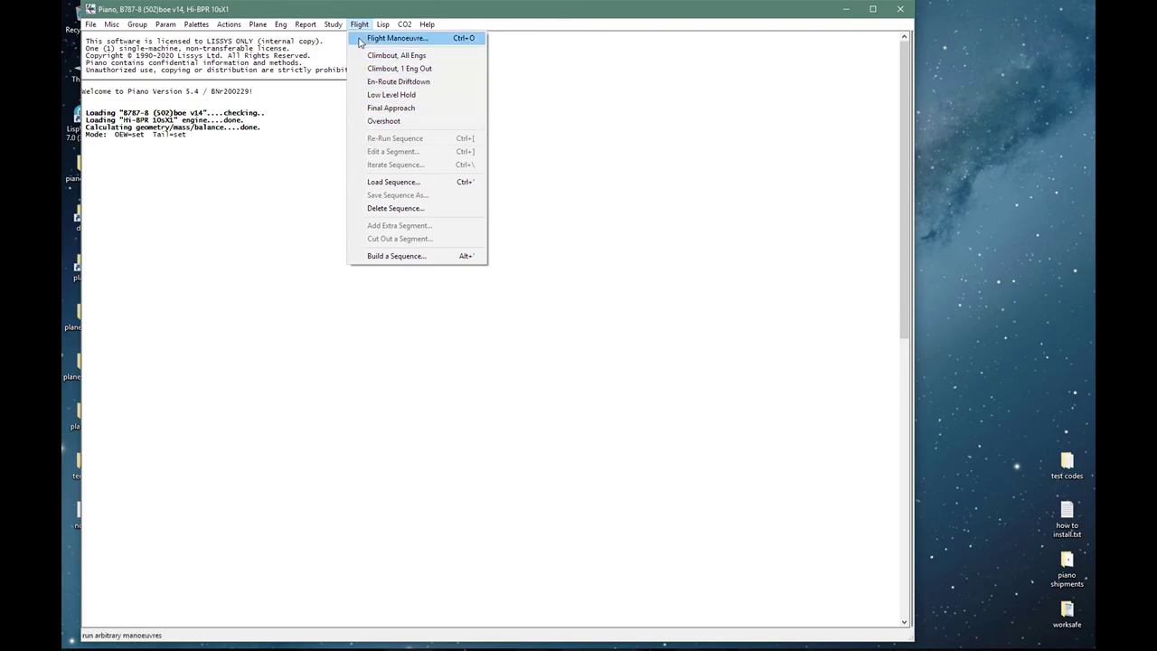
# Step: Run the MTOW takeoff climbout stopping at 1500 ft and view its report
pyautogui.click(360, 39)
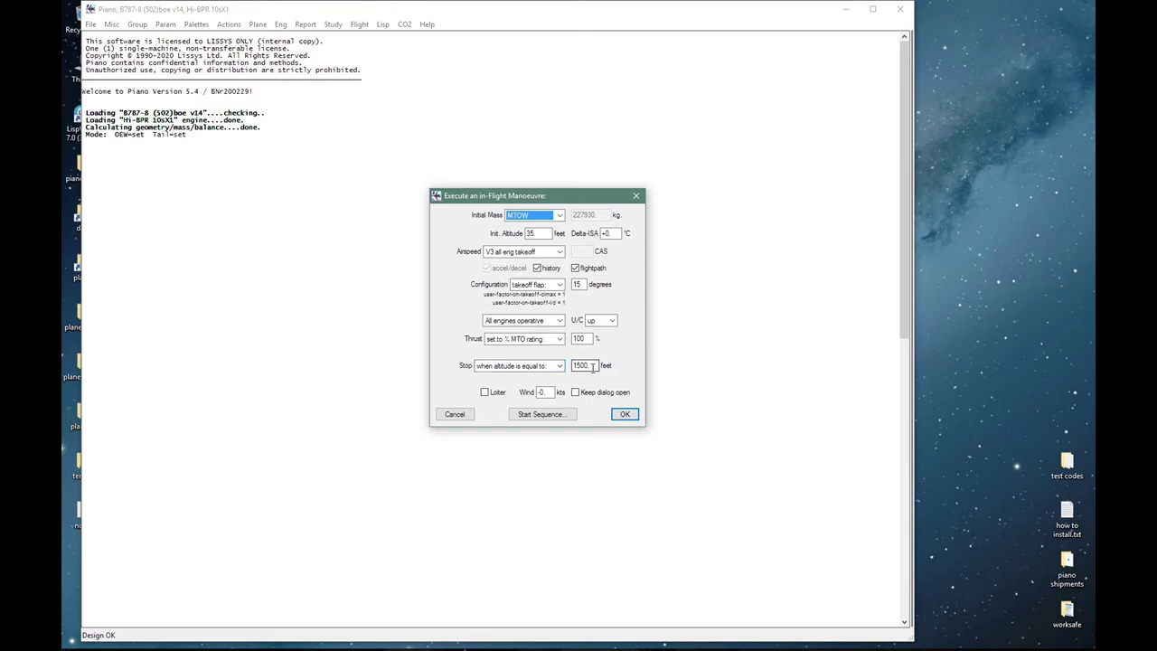
pyautogui.click(625, 414)
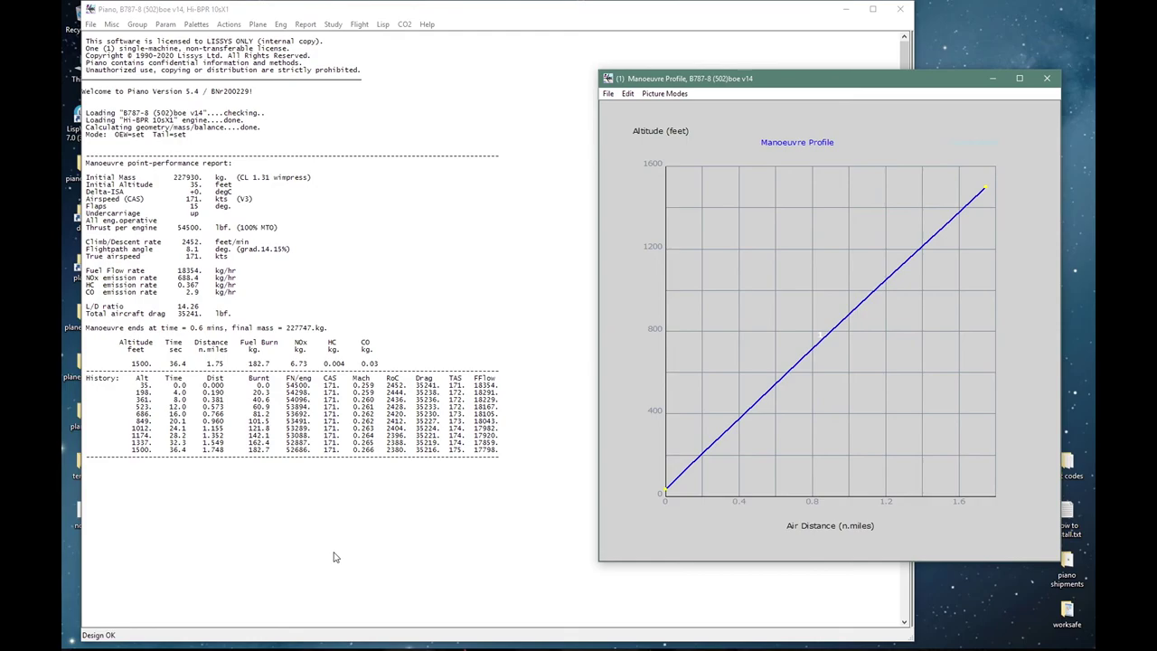
pyautogui.click(409, 258)
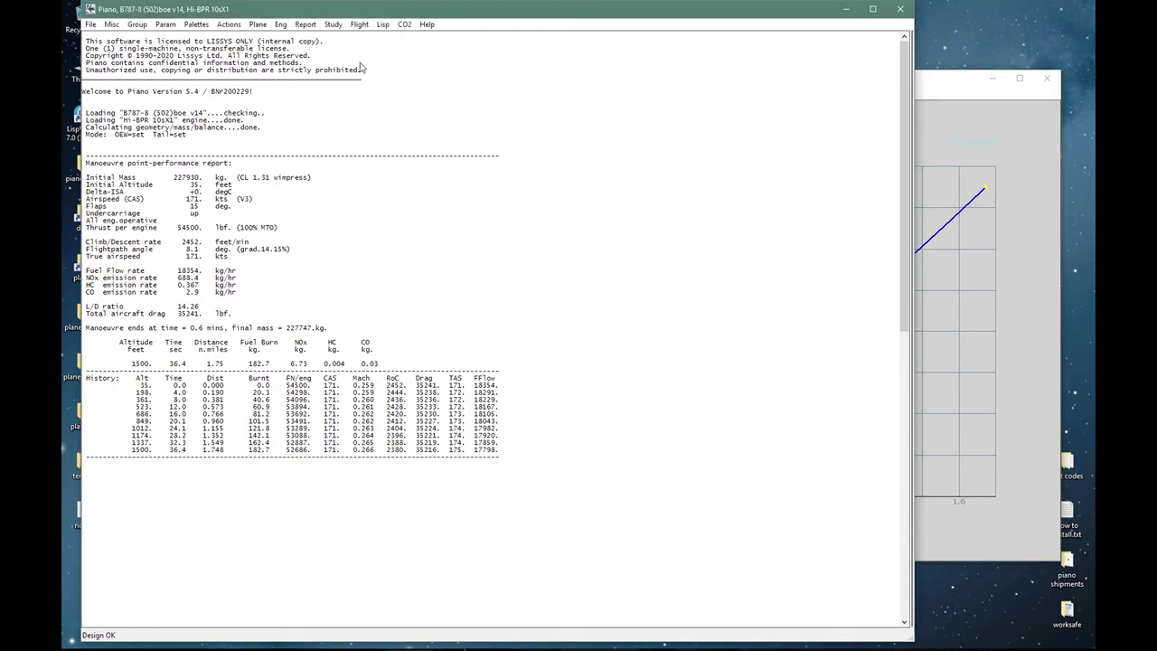
pyautogui.click(359, 24)
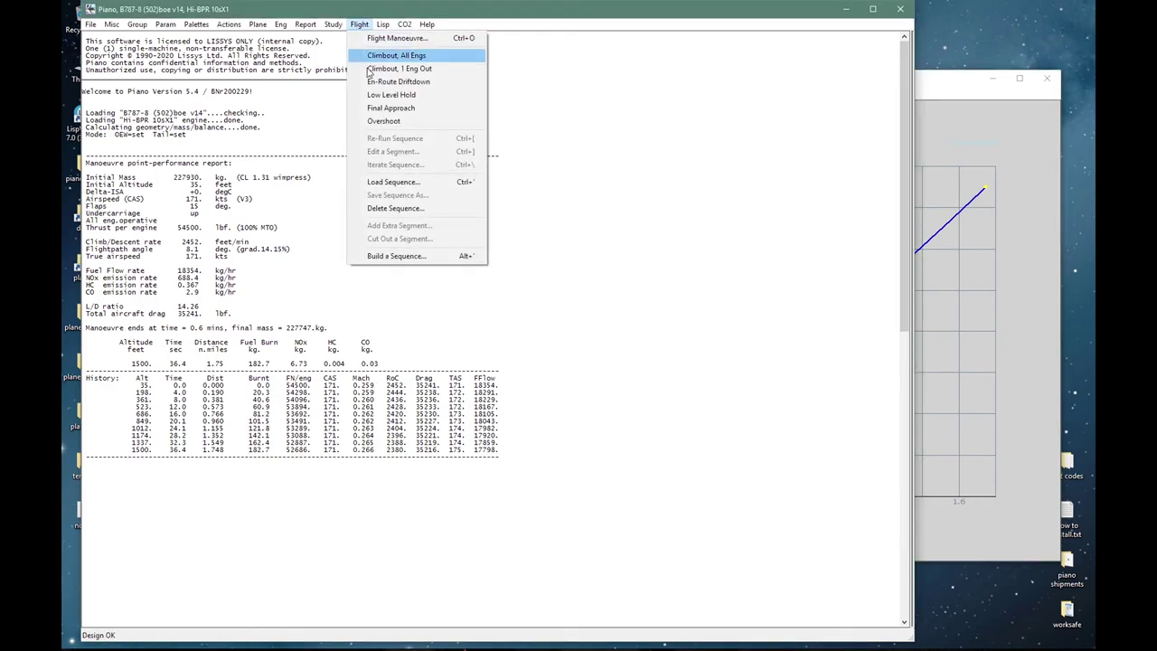
# Step: Run the final approach from normal landing mass with the stop altitude set to 50 ft
pyautogui.click(374, 108)
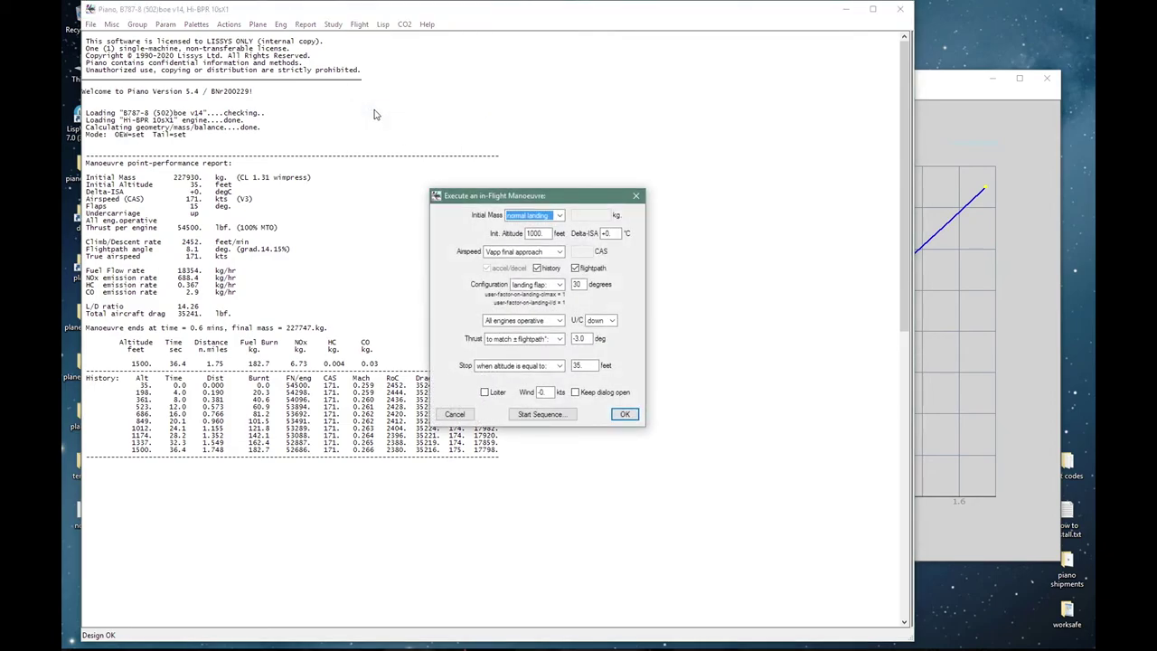
pyautogui.click(534, 220)
pyautogui.click(529, 255)
pyautogui.click(589, 365)
pyautogui.doubleClick(589, 365)
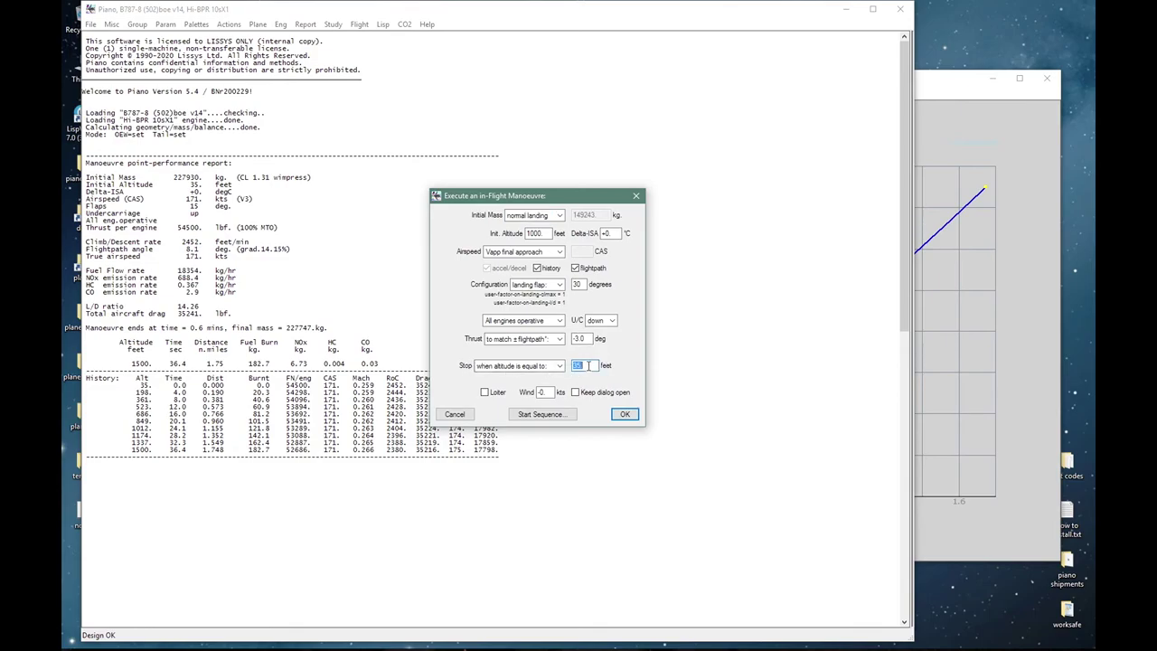
pyautogui.write('50')
pyautogui.click(623, 415)
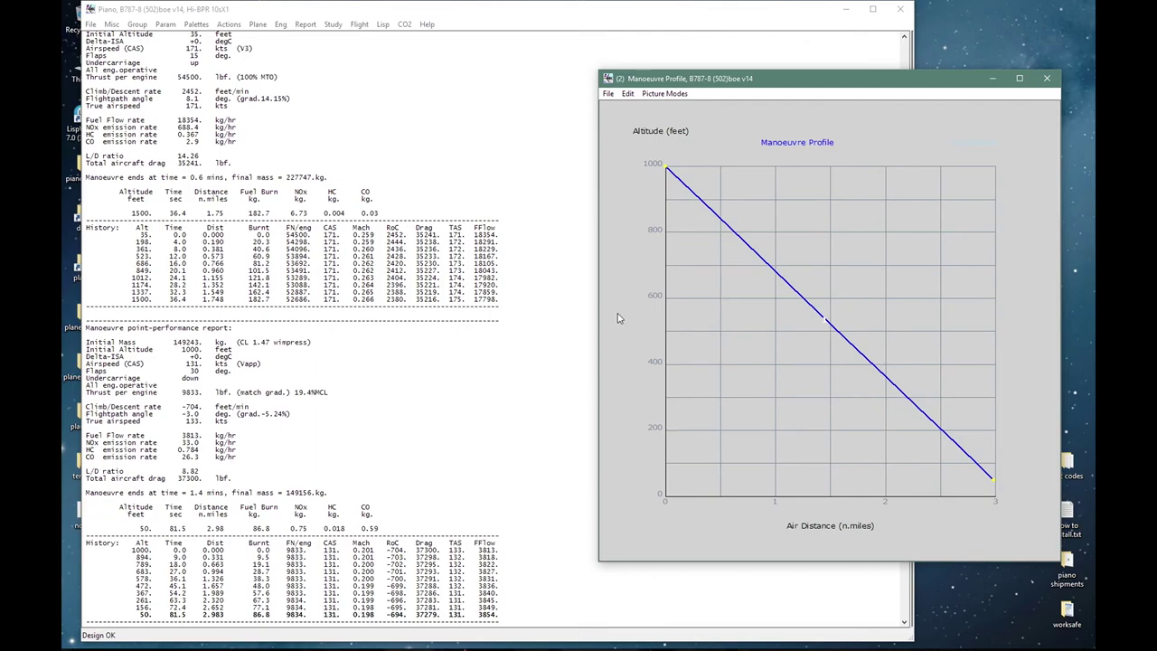
pyautogui.click(528, 290)
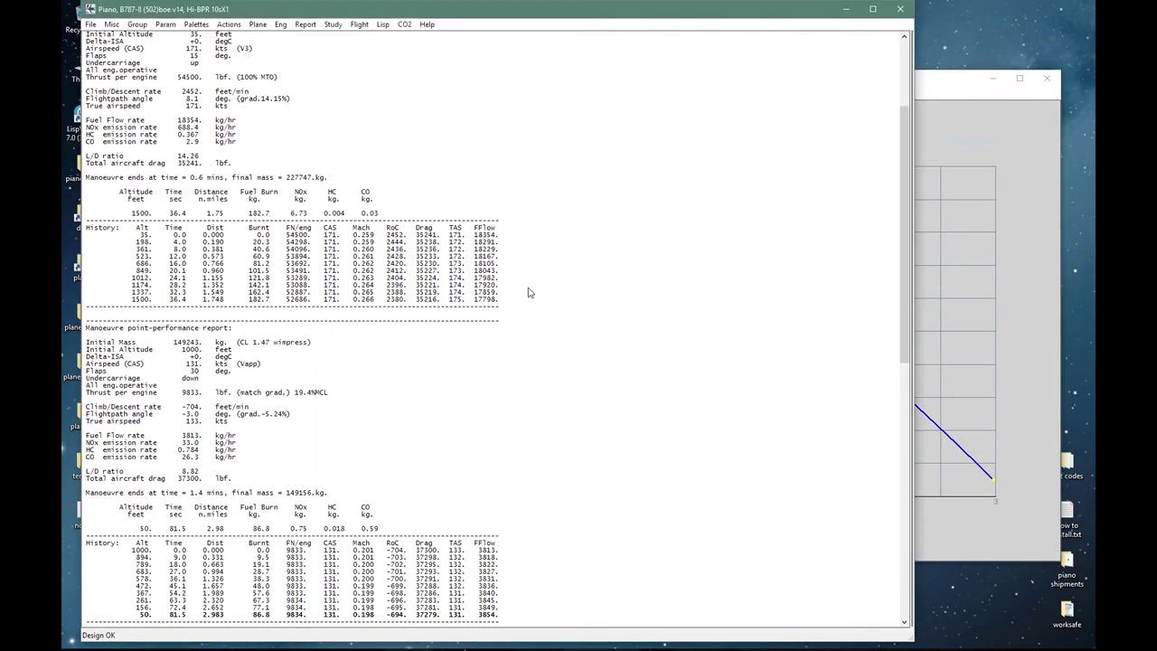
pyautogui.rightClick(647, 265)
# Step: Clear the report and run the Altitude vs Mass study, giving 34527 ft optimum at MTOW
pyautogui.click(660, 298)
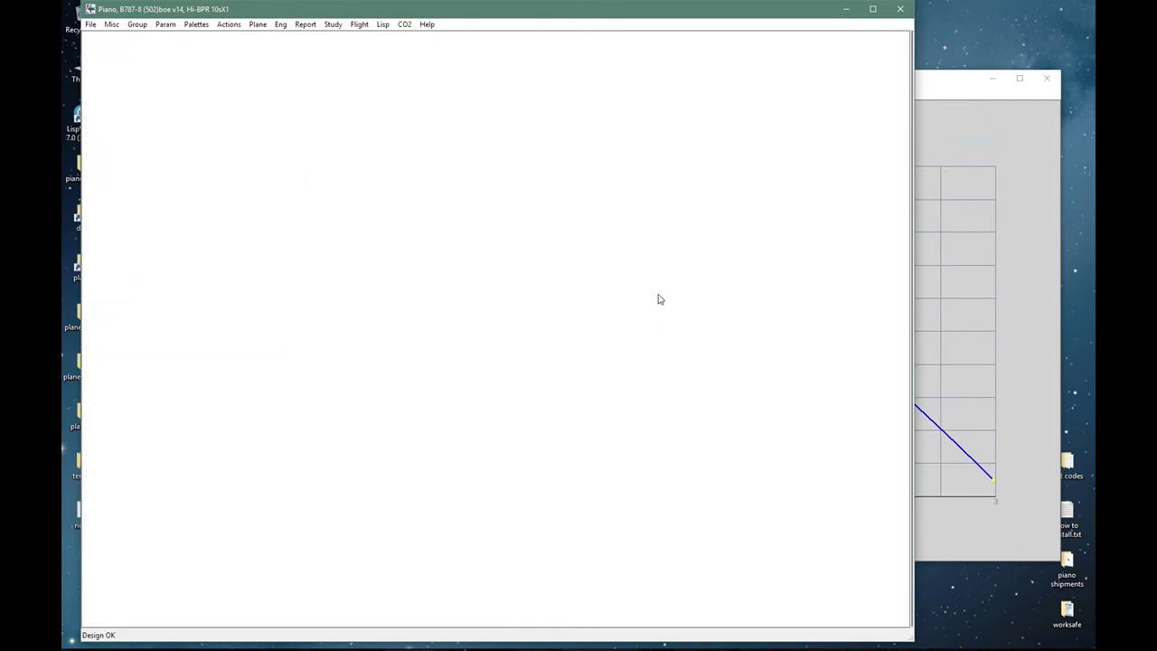
pyautogui.click(332, 24)
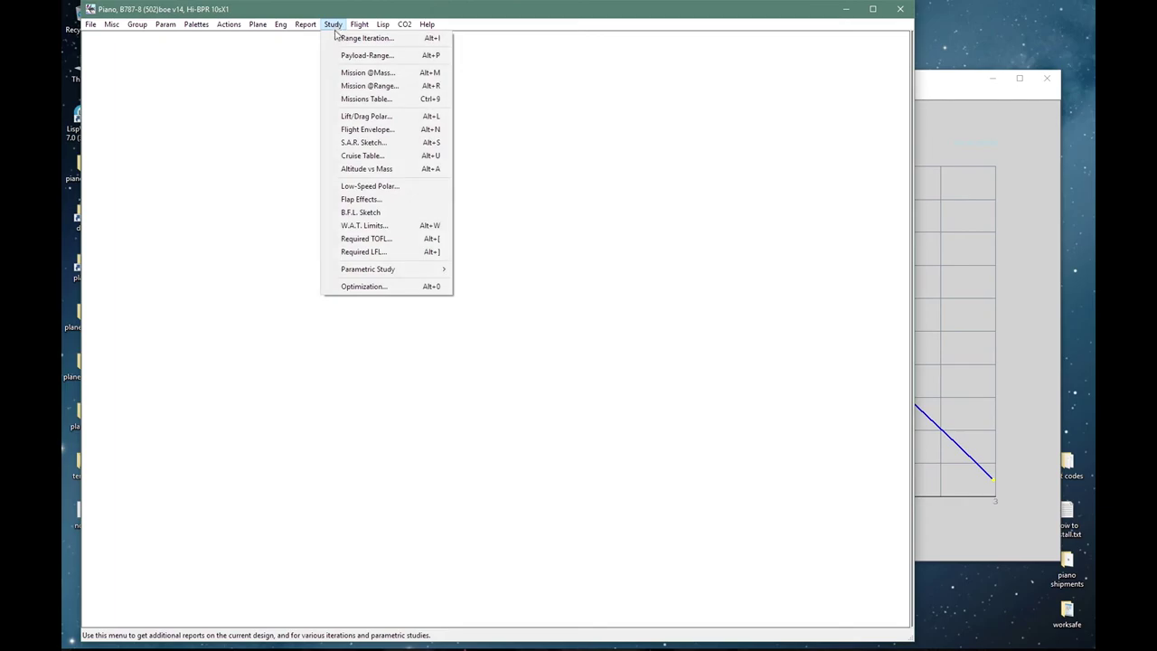
pyautogui.click(368, 168)
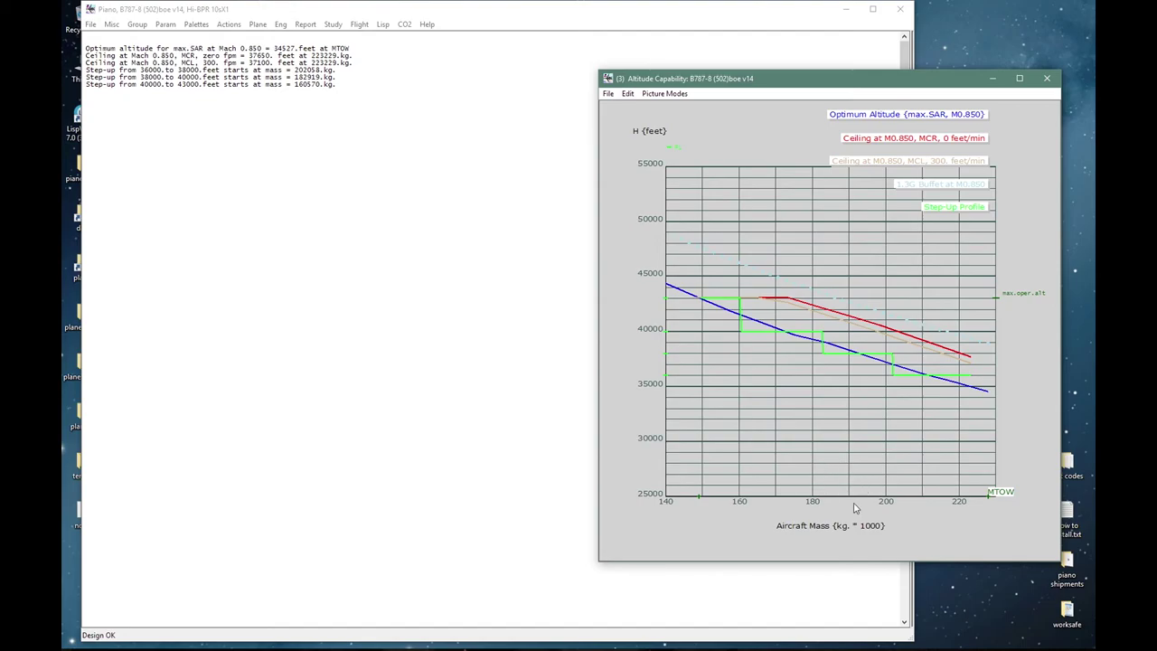
pyautogui.click(555, 335)
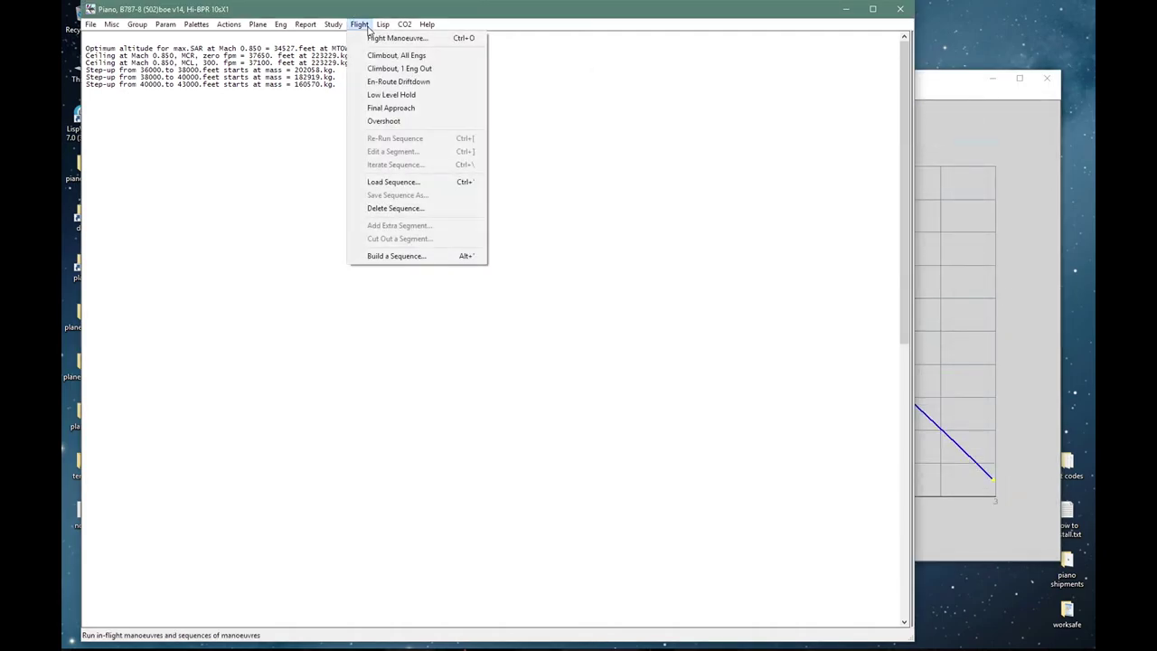
# Step: Start a new manoeuvre from a specific initial mass of 190000 kg at 38000 ft
pyautogui.click(375, 37)
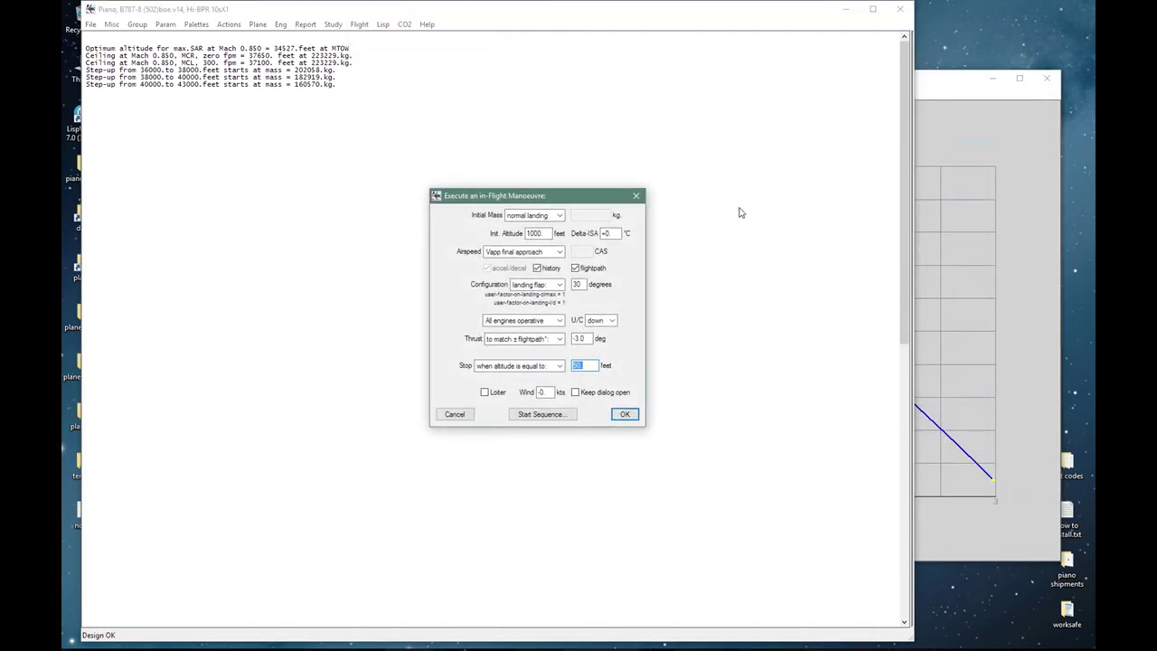
pyautogui.click(548, 217)
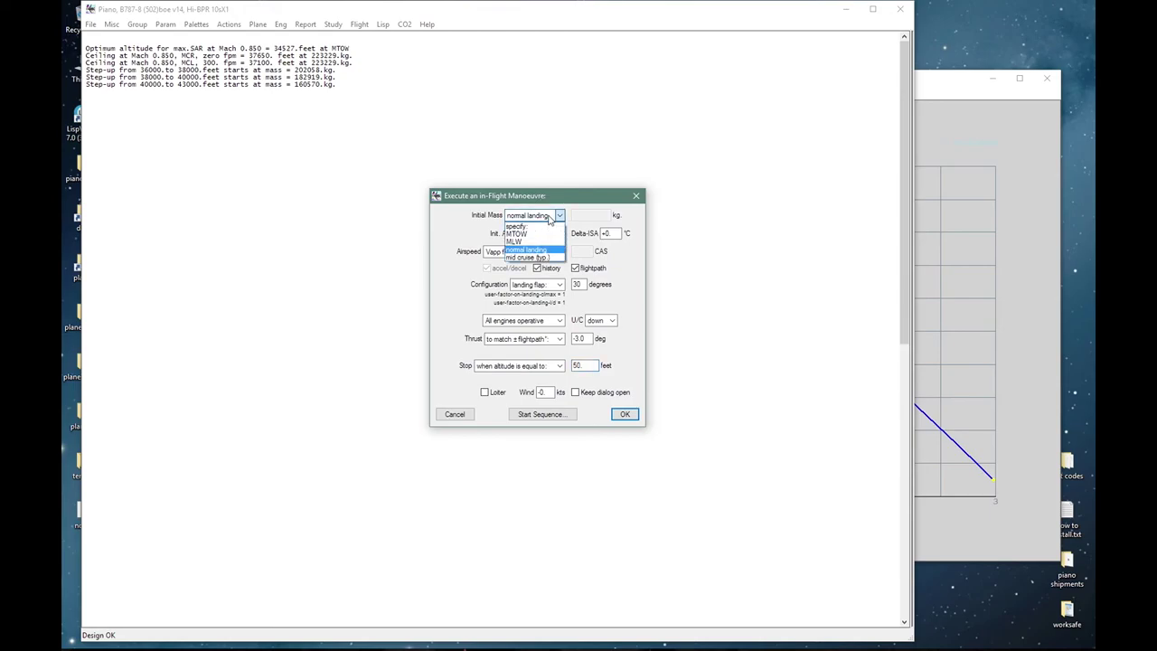
pyautogui.click(547, 258)
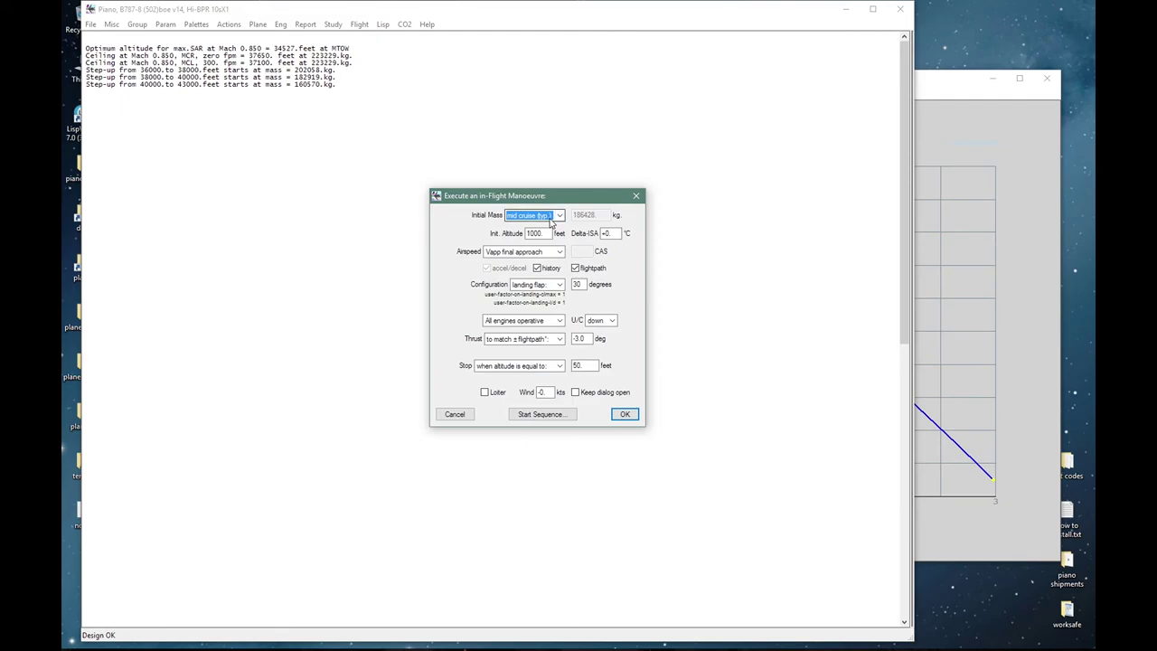
pyautogui.click(550, 217)
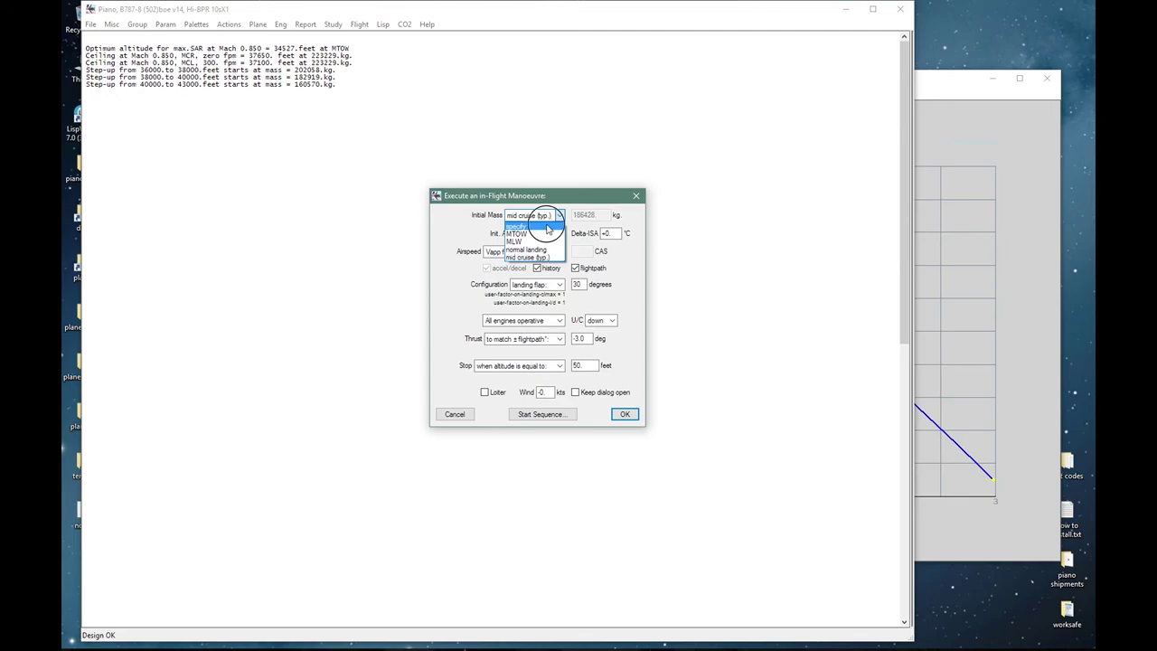
pyautogui.click(553, 226)
pyautogui.press('Tab')
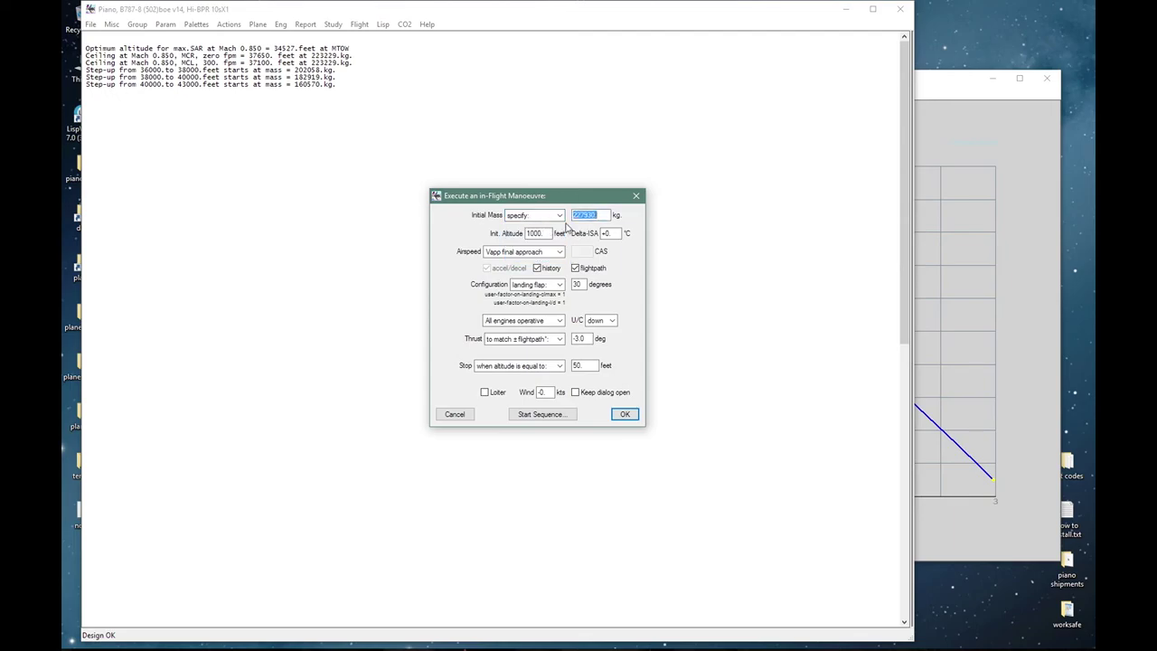
pyautogui.write('190e3')
pyautogui.press('Tab')
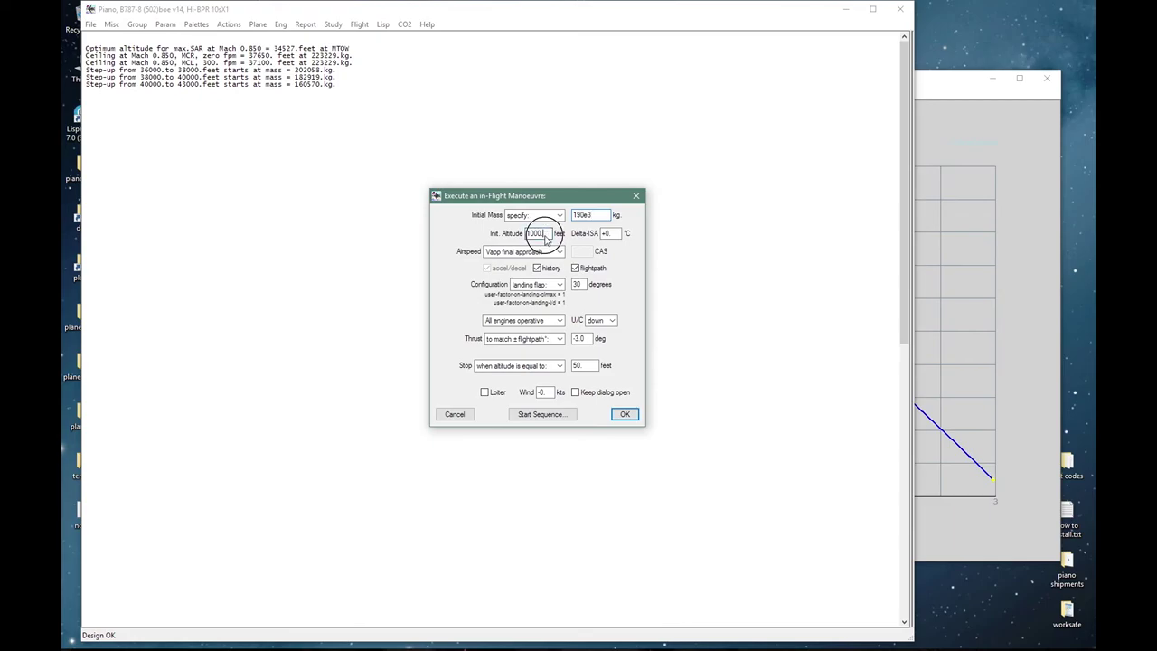
pyautogui.write('38000')
# Step: Fly at Mach for 99% SAR with undercarriage retracted and thrust for level cruise
pyautogui.click(544, 252)
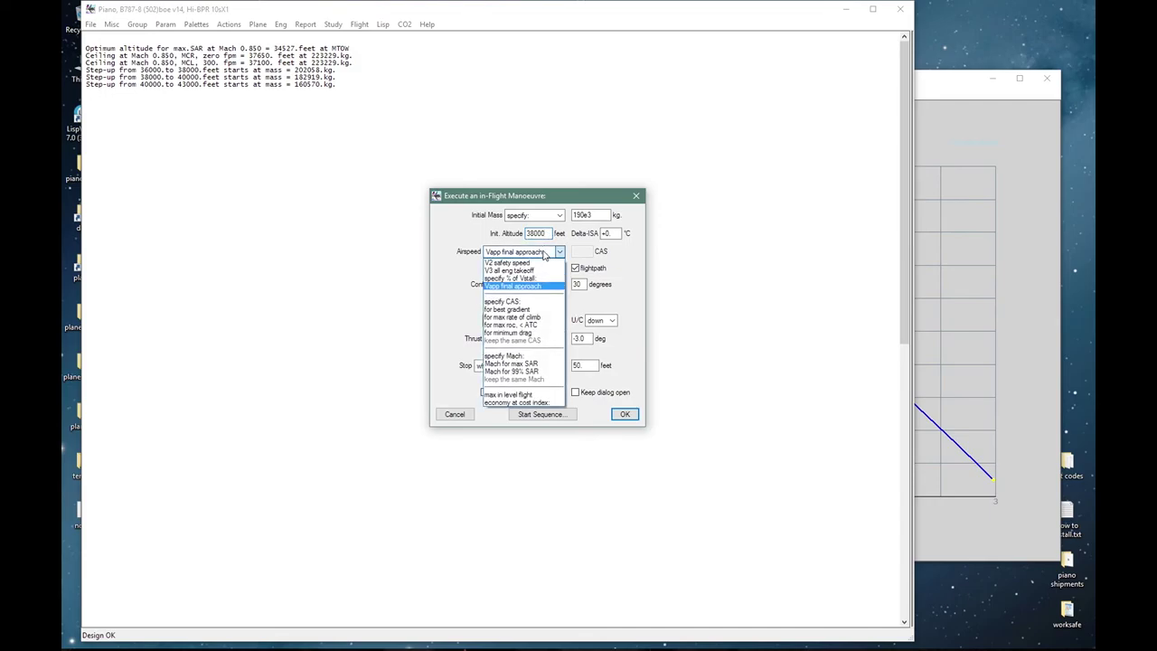
pyautogui.click(533, 370)
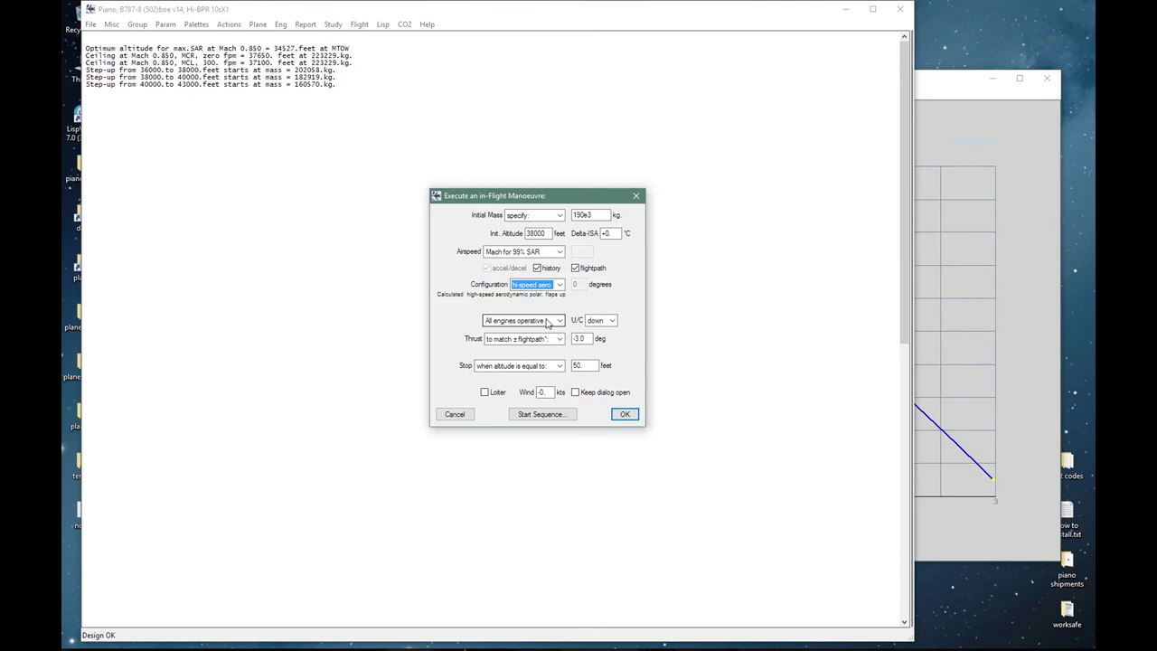
pyautogui.click(595, 320)
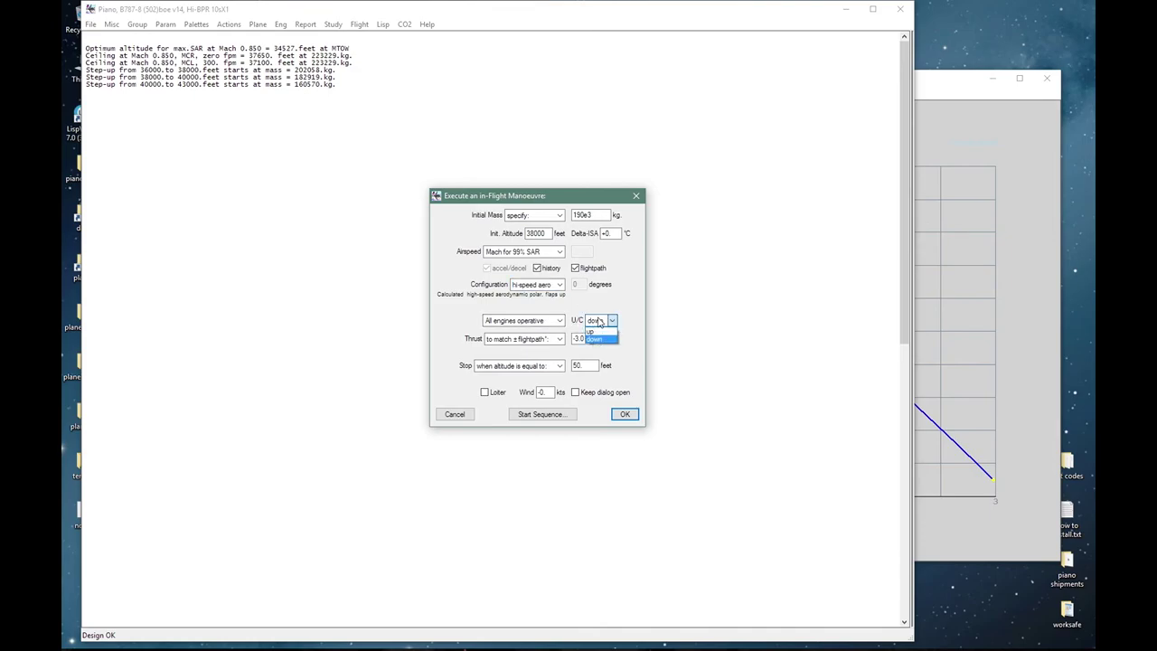
pyautogui.click(594, 330)
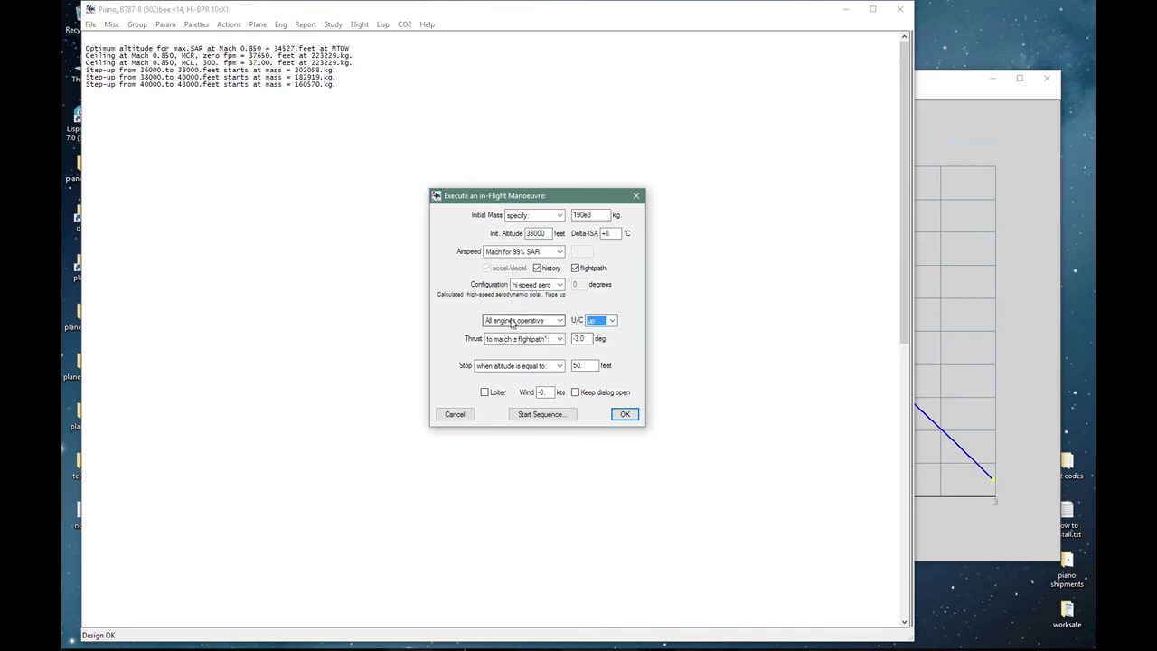
pyautogui.click(509, 340)
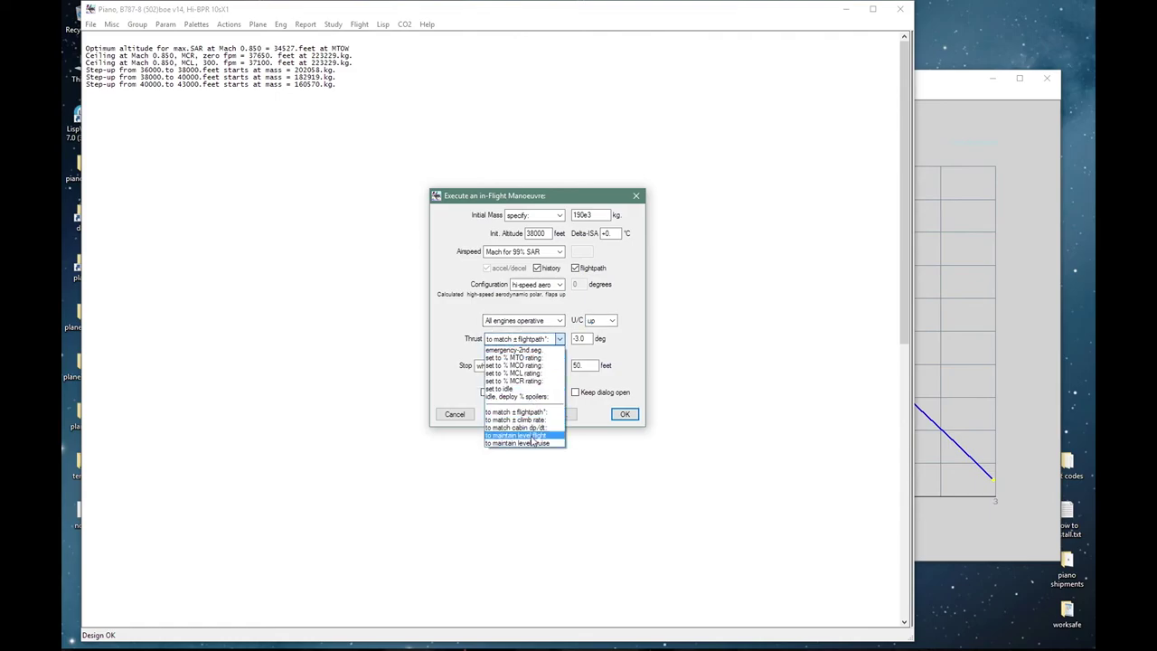
pyautogui.click(531, 444)
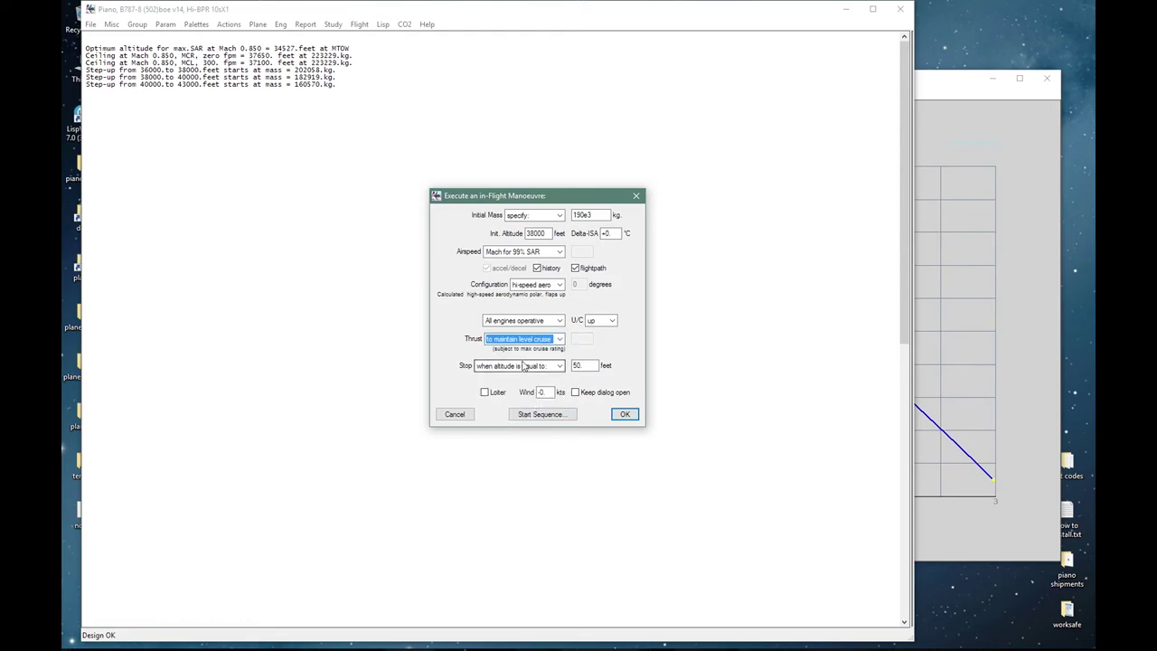
# Step: End the manoeuvre after 10 minutes elapsed and run the level cruise
pyautogui.click(512, 366)
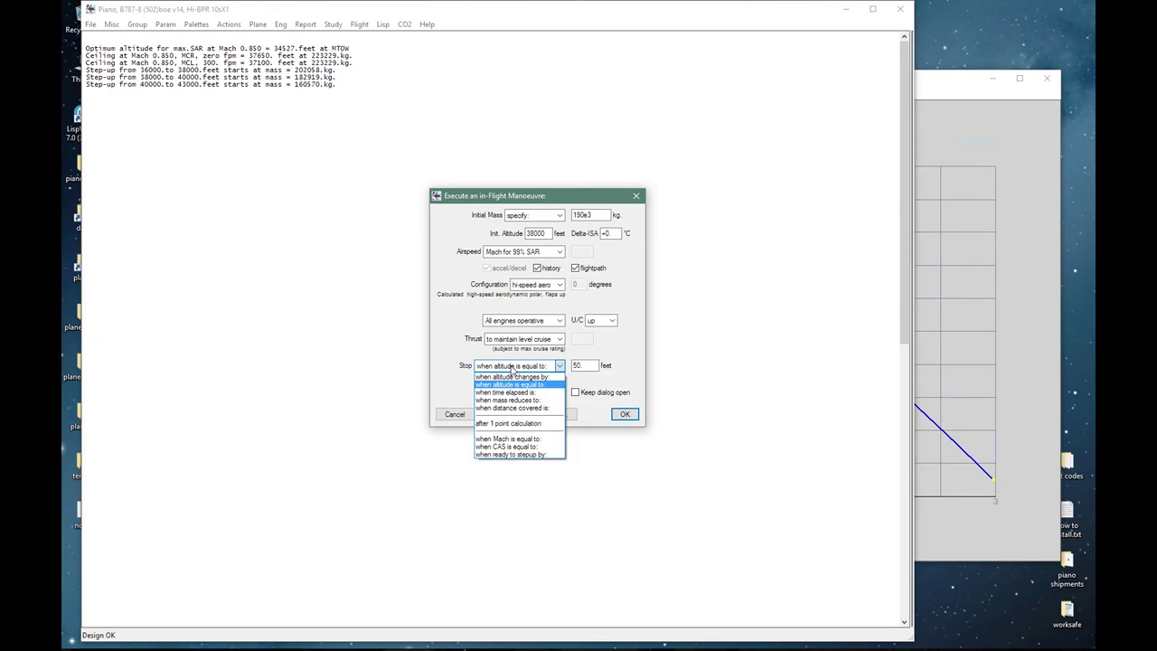
pyautogui.click(517, 392)
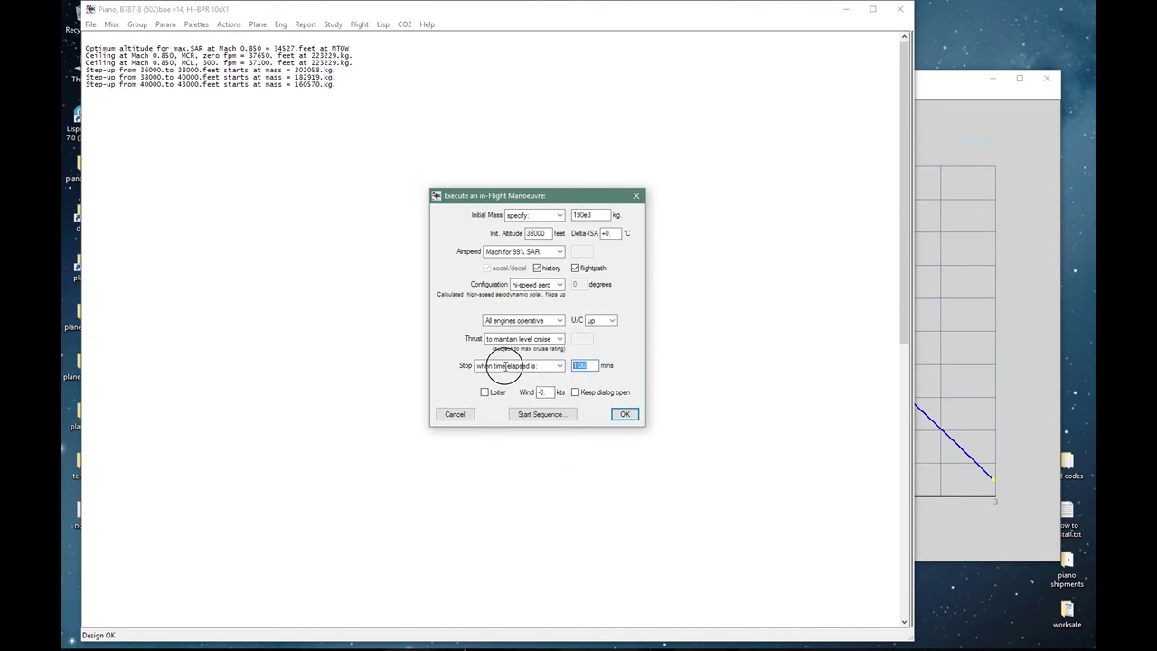
pyautogui.write('10')
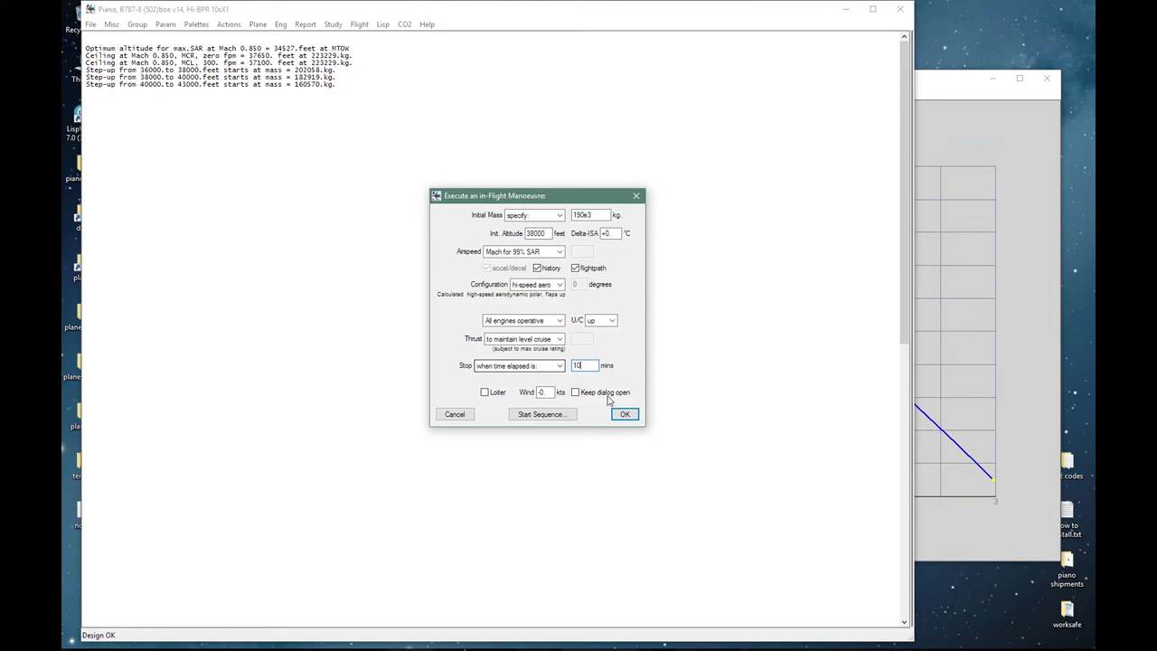
pyautogui.click(617, 414)
pyautogui.click(617, 415)
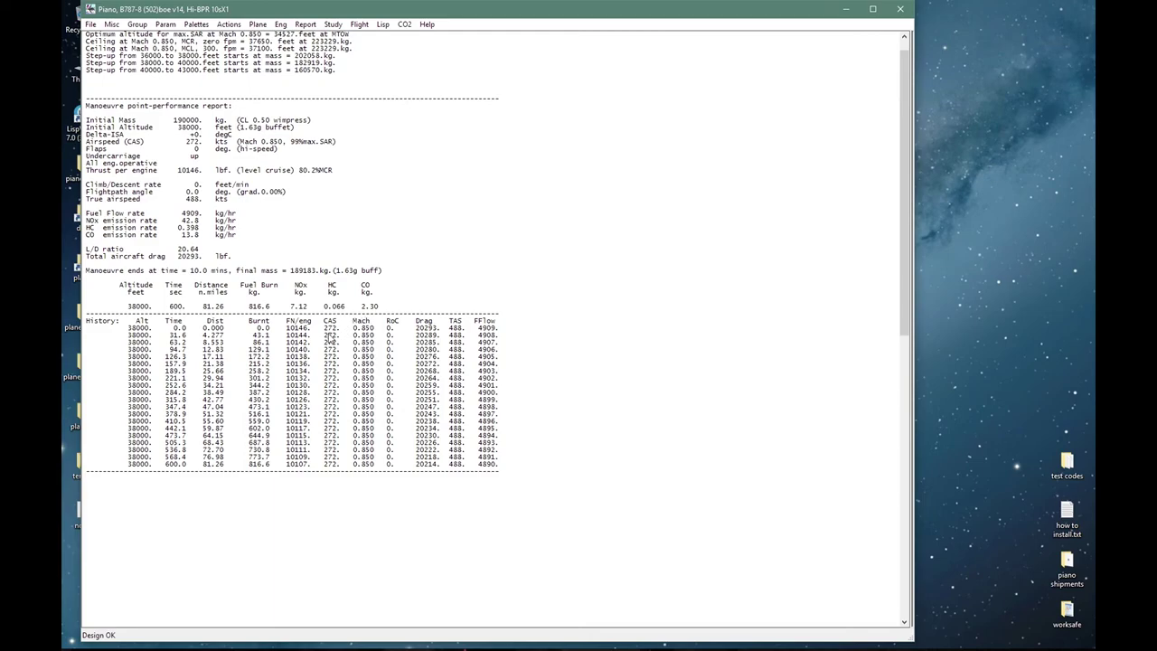
pyautogui.click(366, 27)
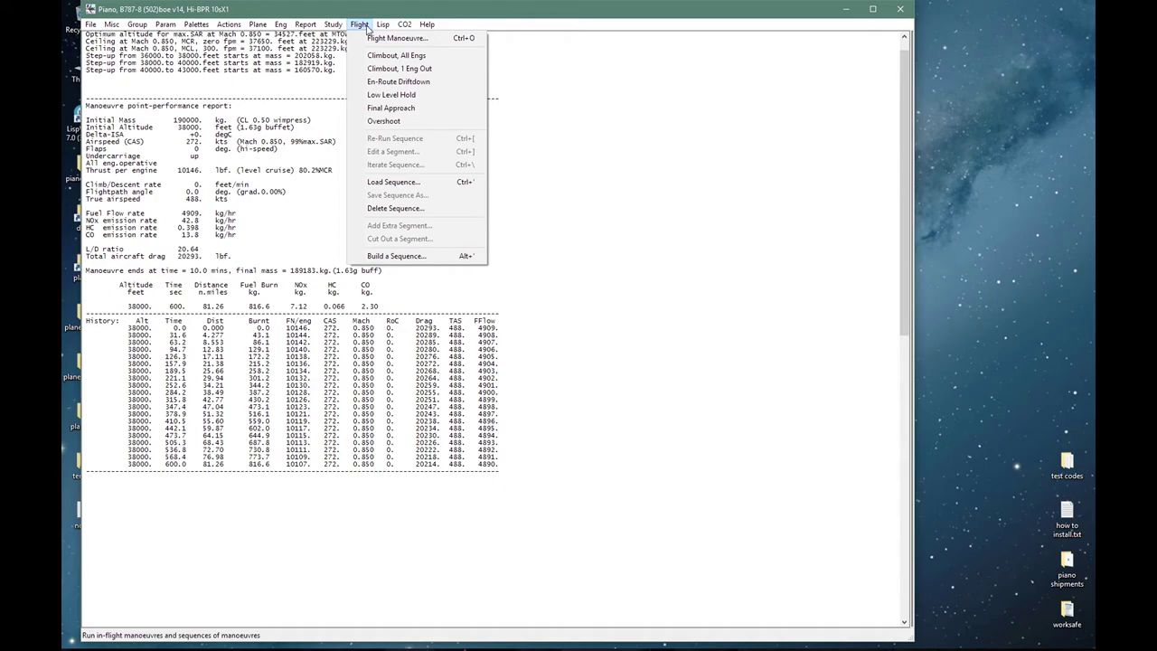
# Step: Rerun the 10-minute cruise with Keep dialog open ticked
pyautogui.click(384, 38)
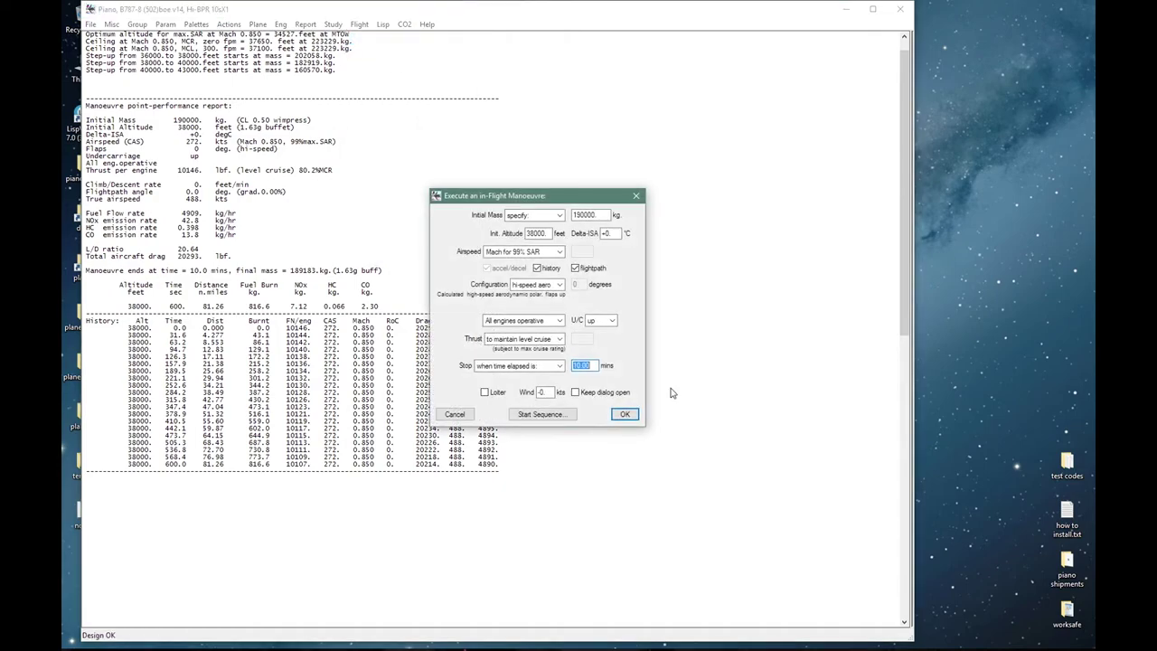
pyautogui.click(575, 394)
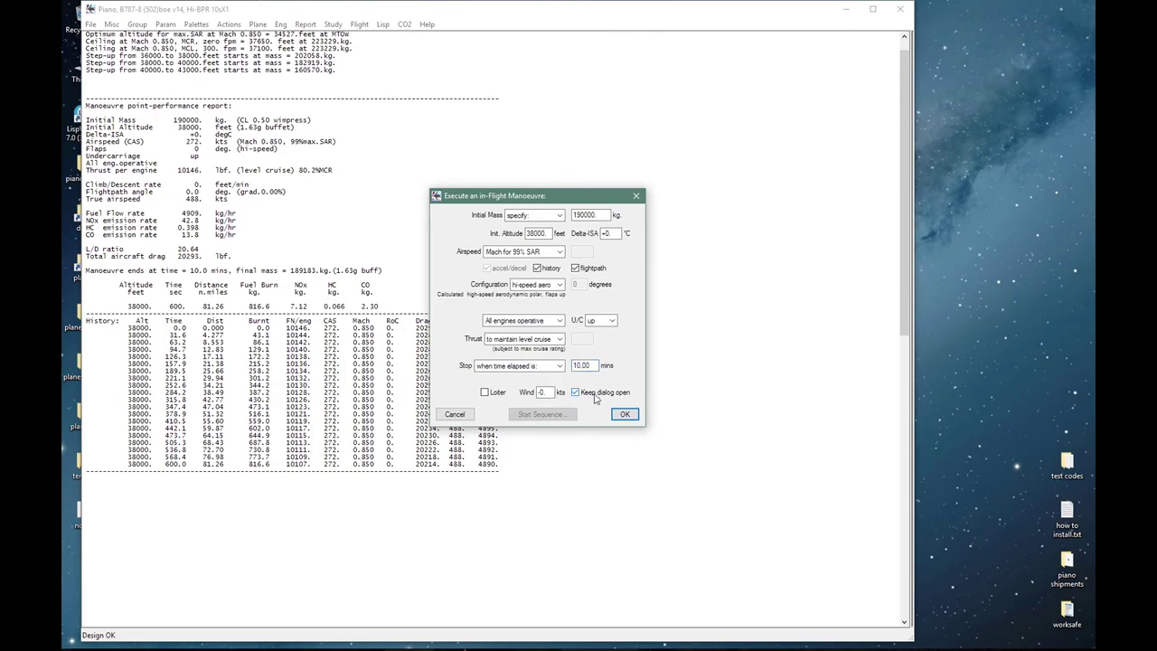
pyautogui.click(622, 414)
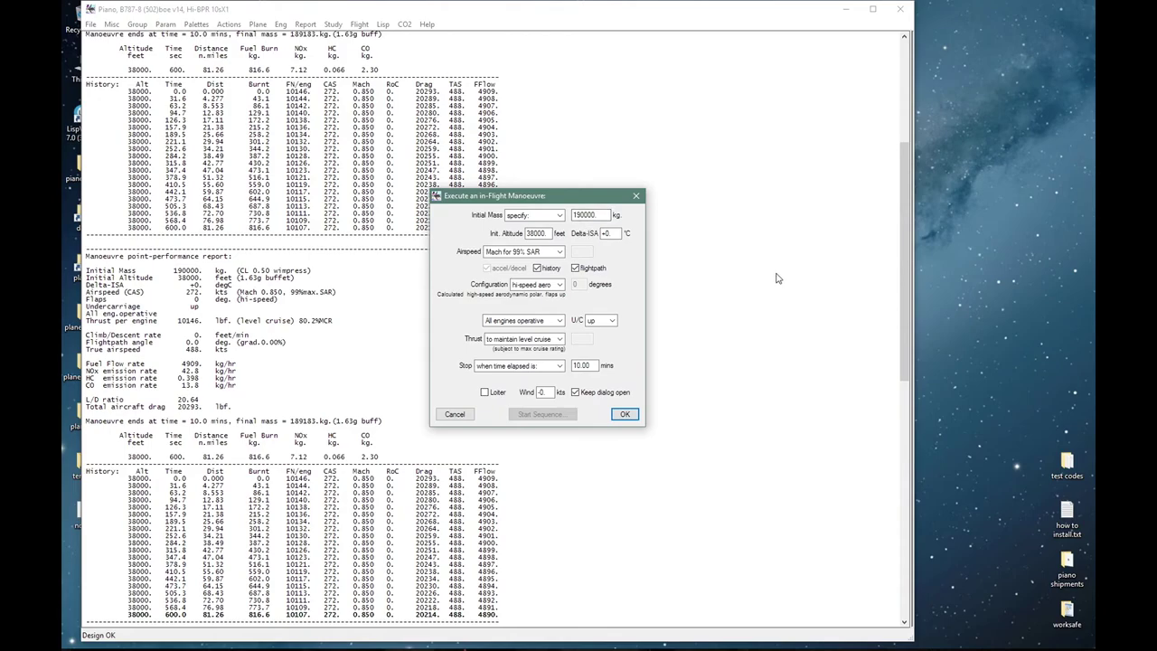
# Step: Switch airspeed to economy at cost index 0 and run the cruise again
pyautogui.click(542, 254)
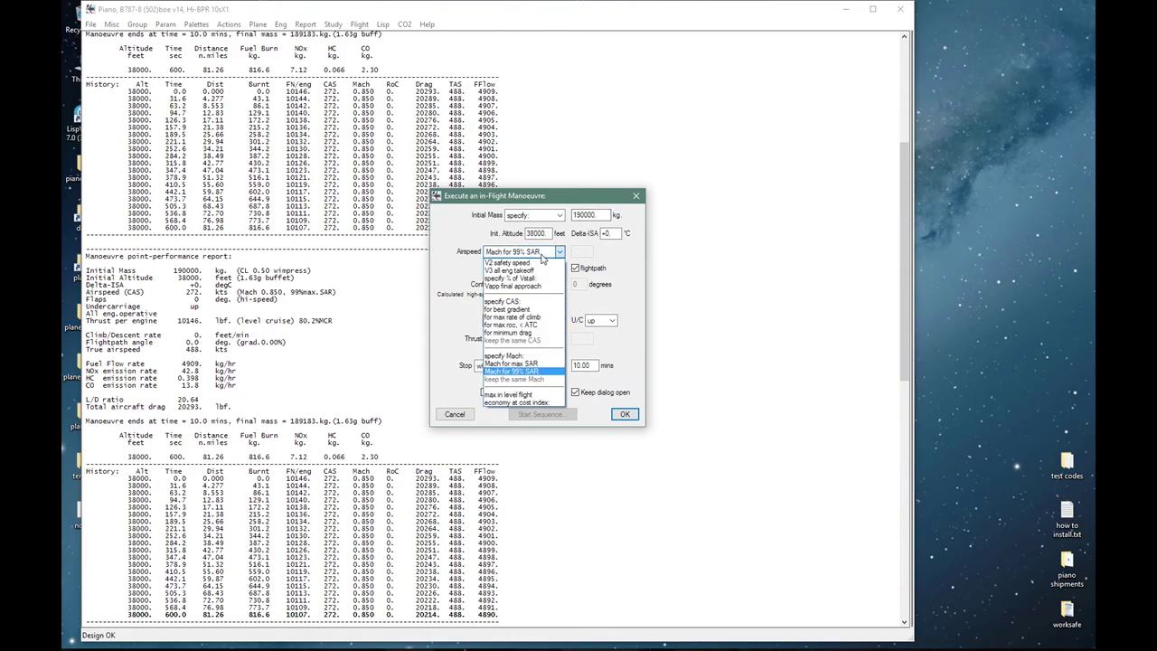
pyautogui.click(533, 406)
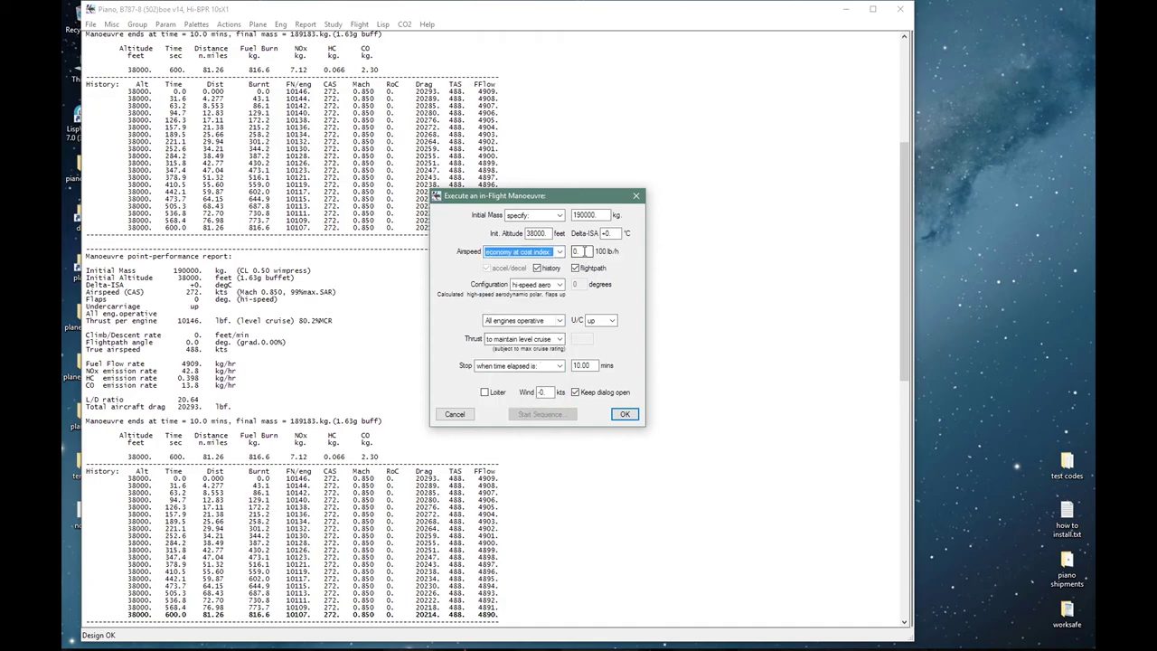
pyautogui.click(585, 252)
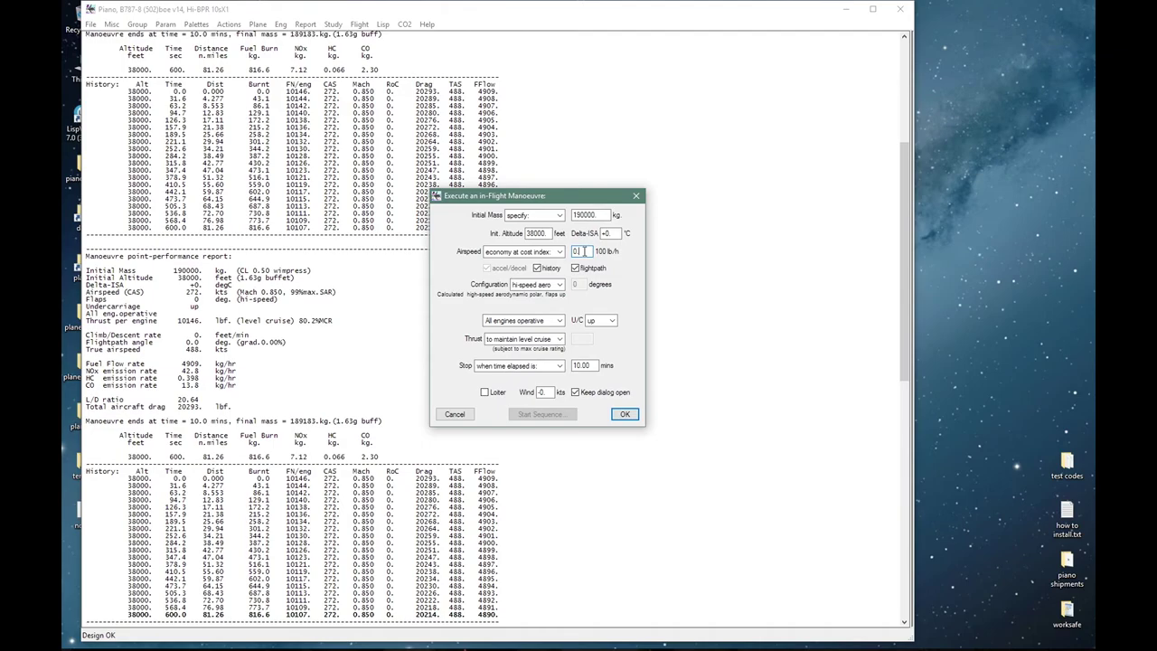
pyautogui.click(622, 413)
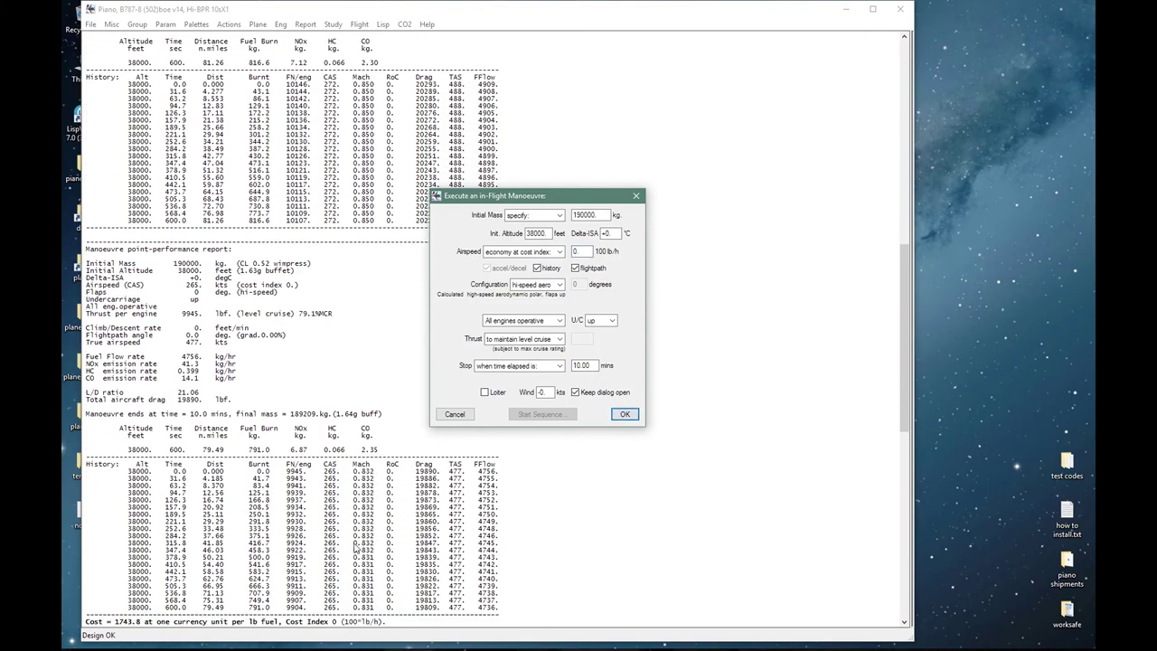
# Step: Rerun the cruise at cost index 50, then set cost index 100
pyautogui.doubleClick(579, 251)
pyautogui.write('50')
pyautogui.press('Return')
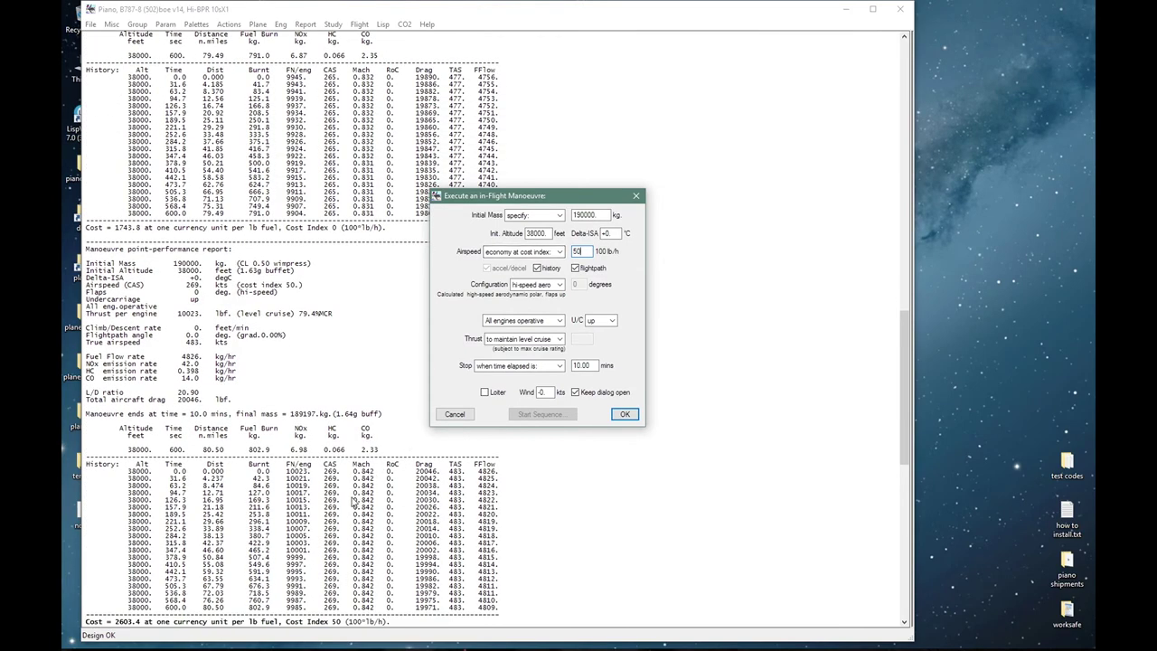
pyautogui.click(524, 254)
pyautogui.write('100')
# Step: Make the cruise stop after 3000 nm distance covered and run it
pyautogui.click(558, 366)
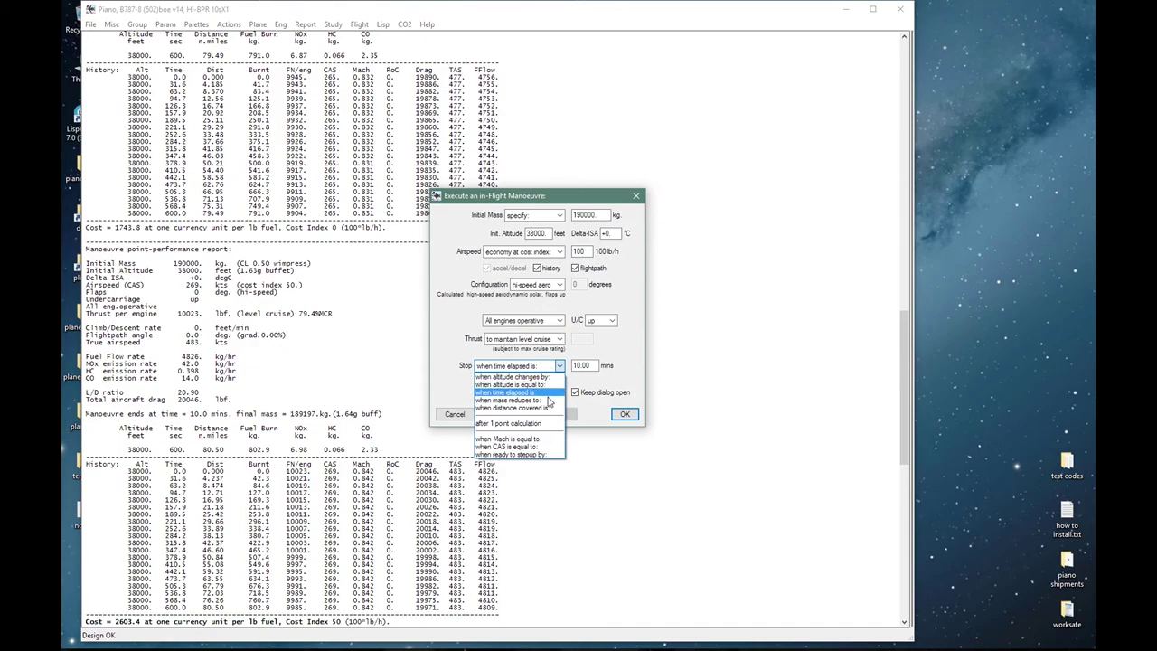
pyautogui.click(549, 408)
pyautogui.click(563, 365)
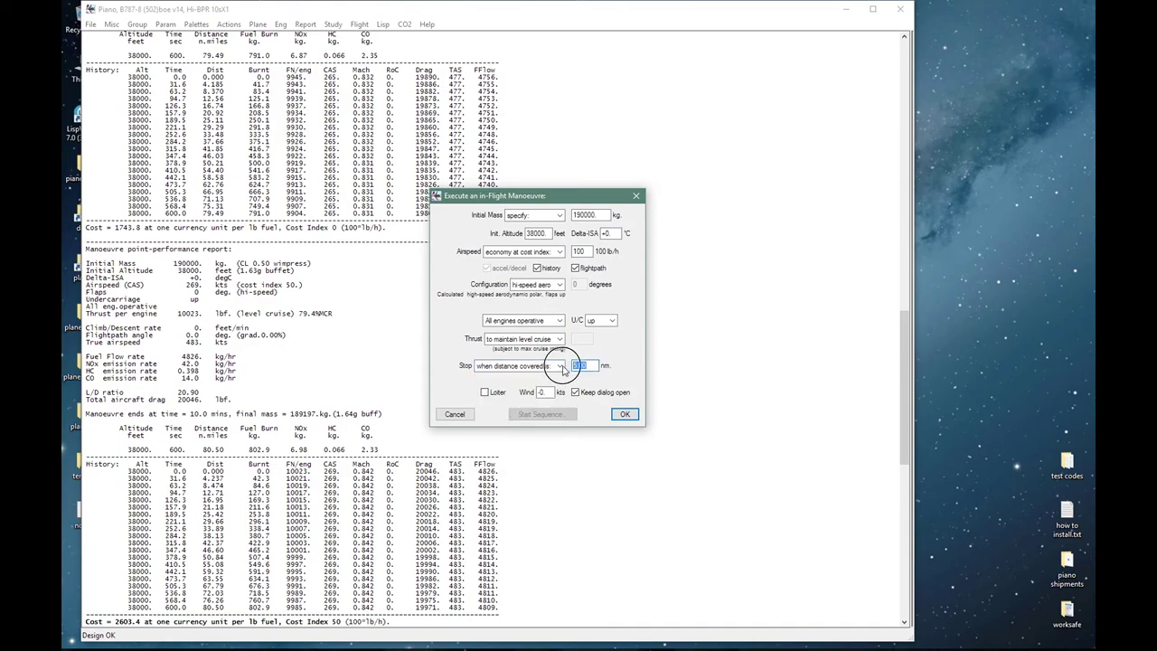
pyautogui.write('3000')
pyautogui.click(625, 414)
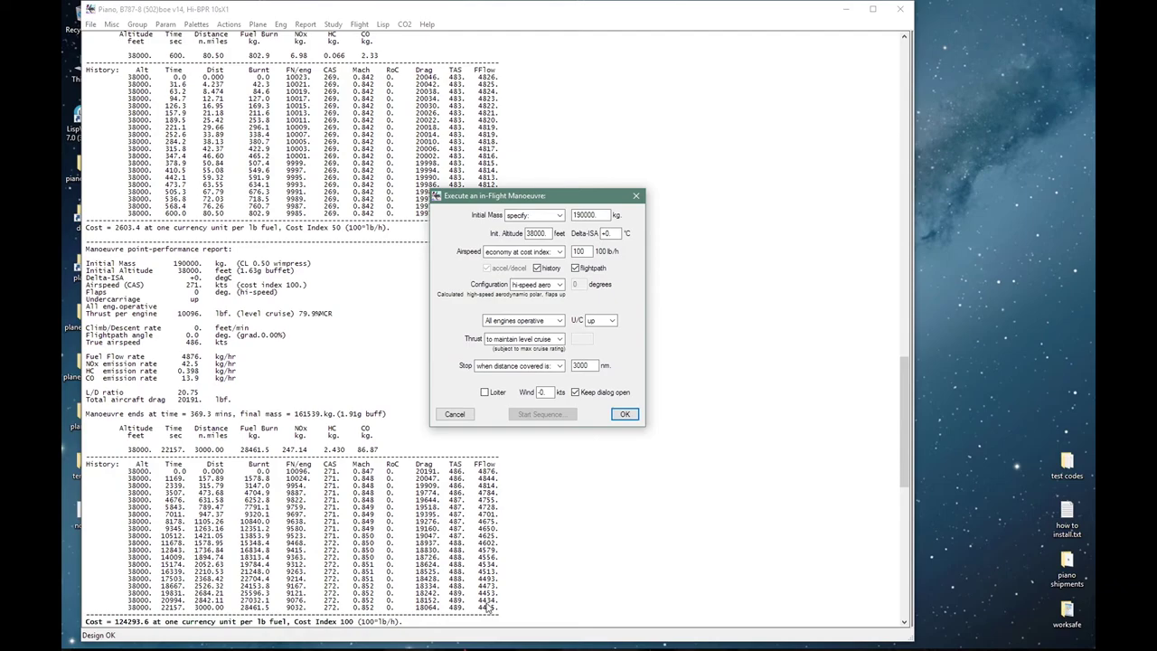
# Step: Rerun the 3000 nm cruise at Mach for 99% SAR and close the setup
pyautogui.click(560, 251)
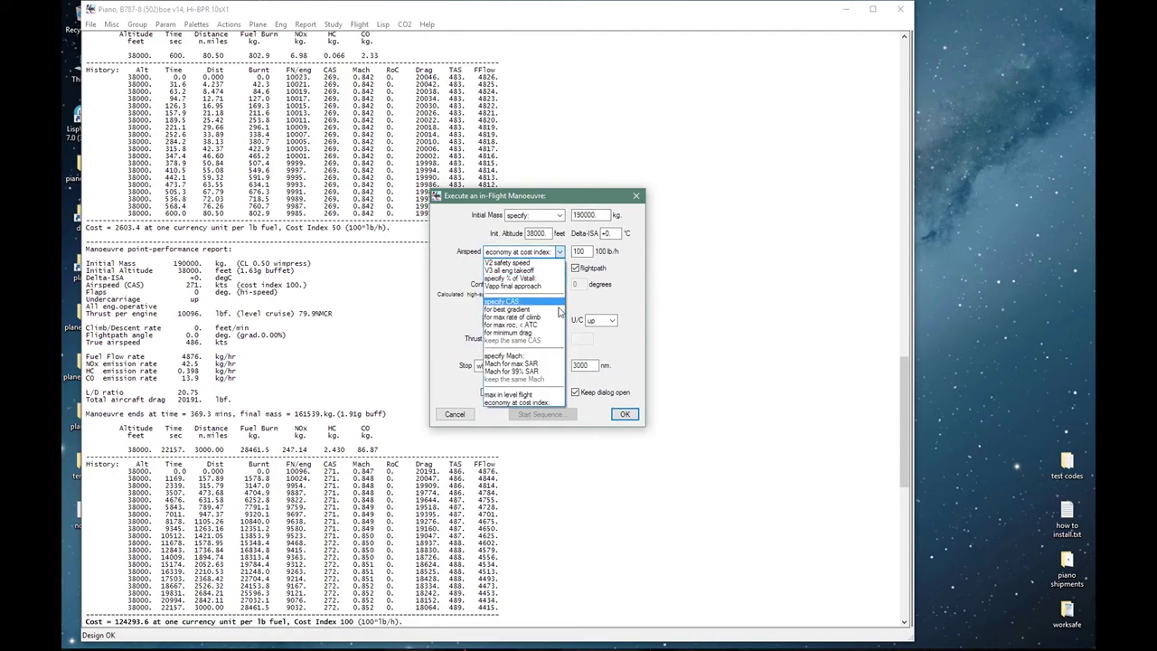
pyautogui.click(542, 372)
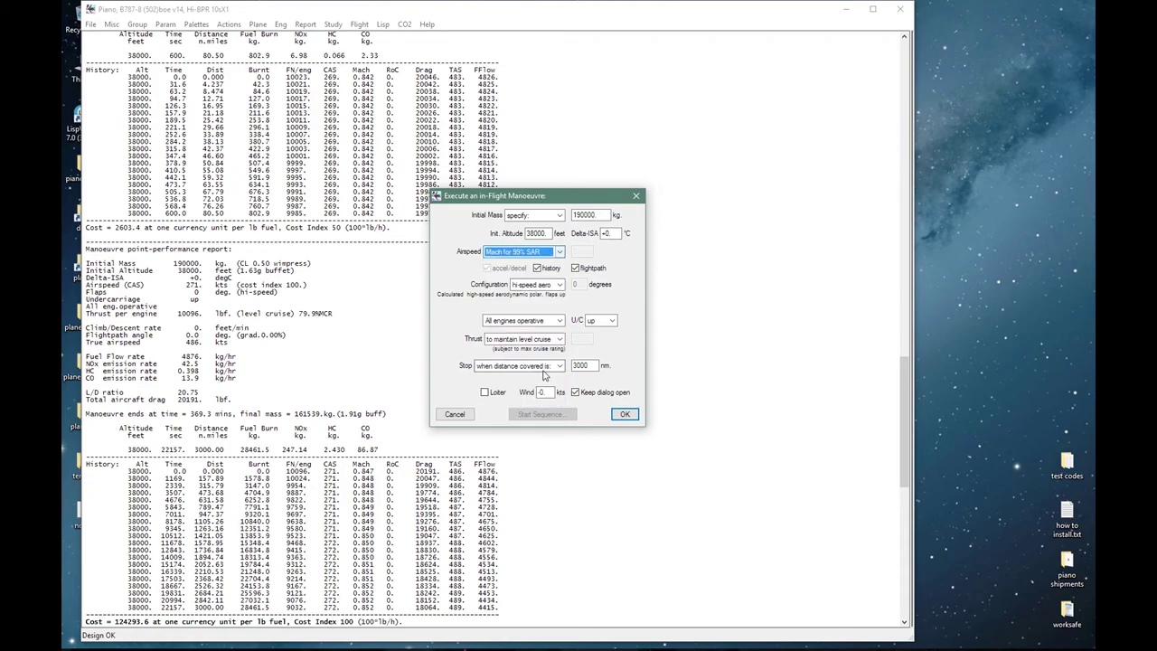
pyautogui.click(623, 414)
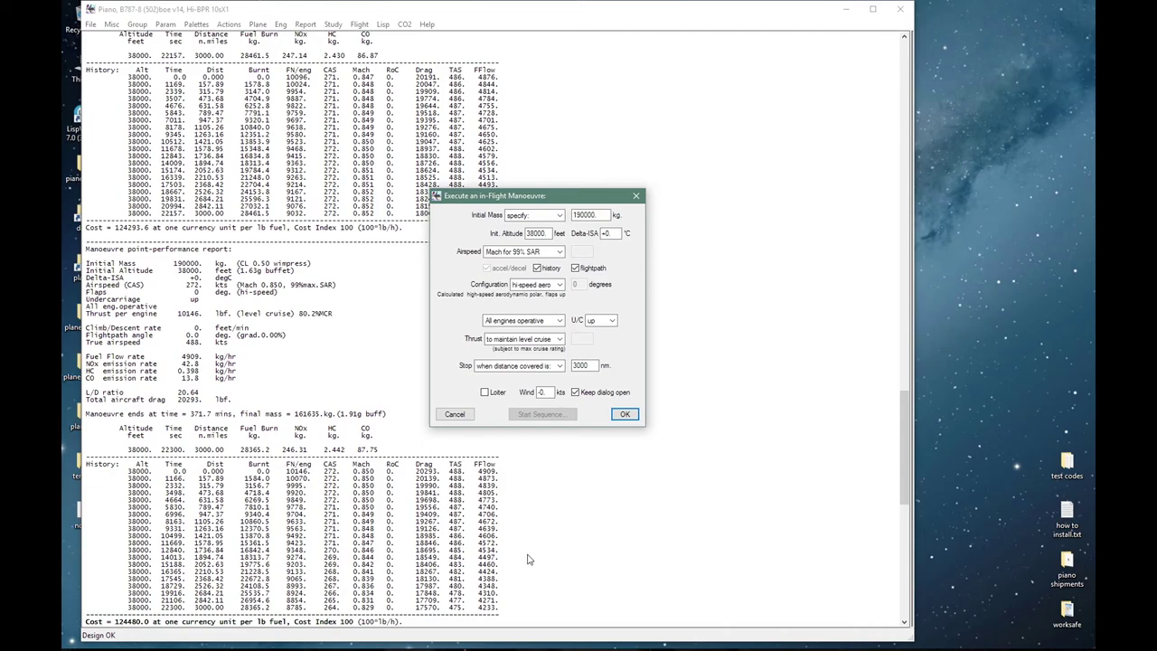
pyautogui.click(455, 414)
# Step: Clear the report and set a new manoeuvre to stop when mass reduces to 189000 kg
pyautogui.rightClick(456, 393)
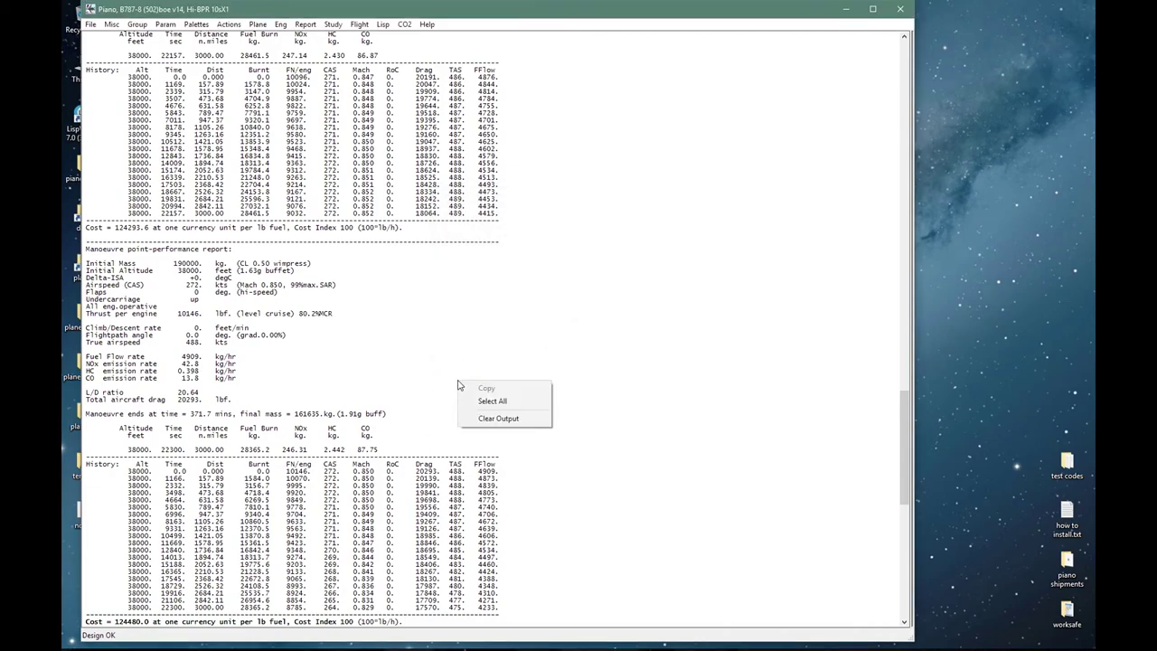
pyautogui.click(484, 419)
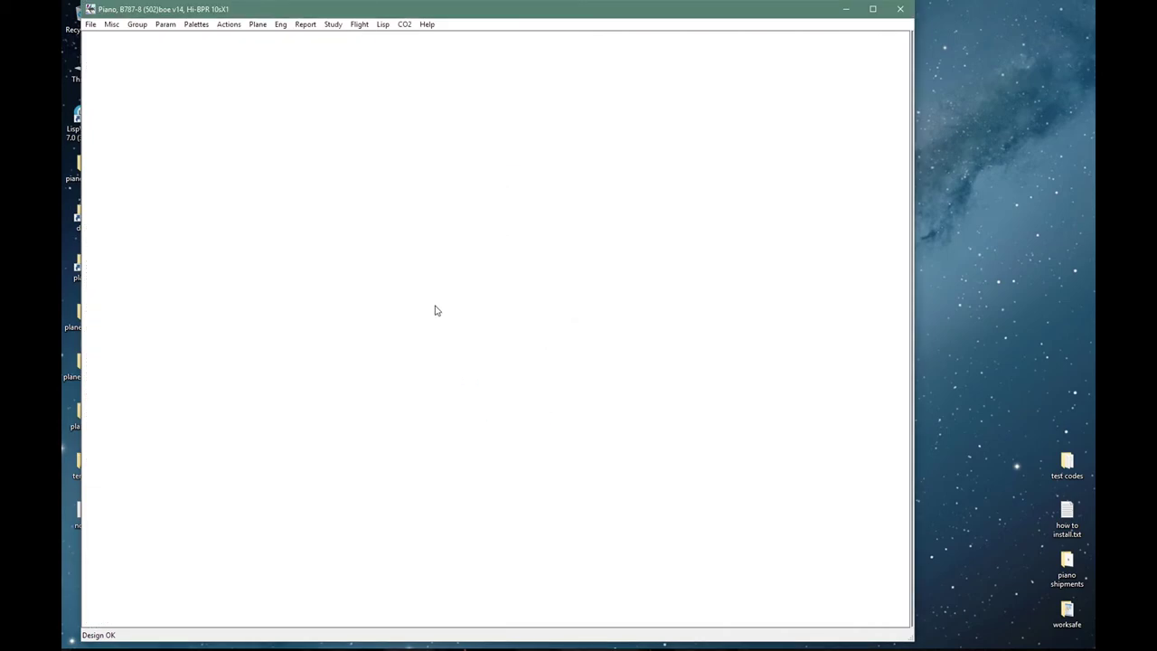
pyautogui.click(360, 25)
pyautogui.click(365, 38)
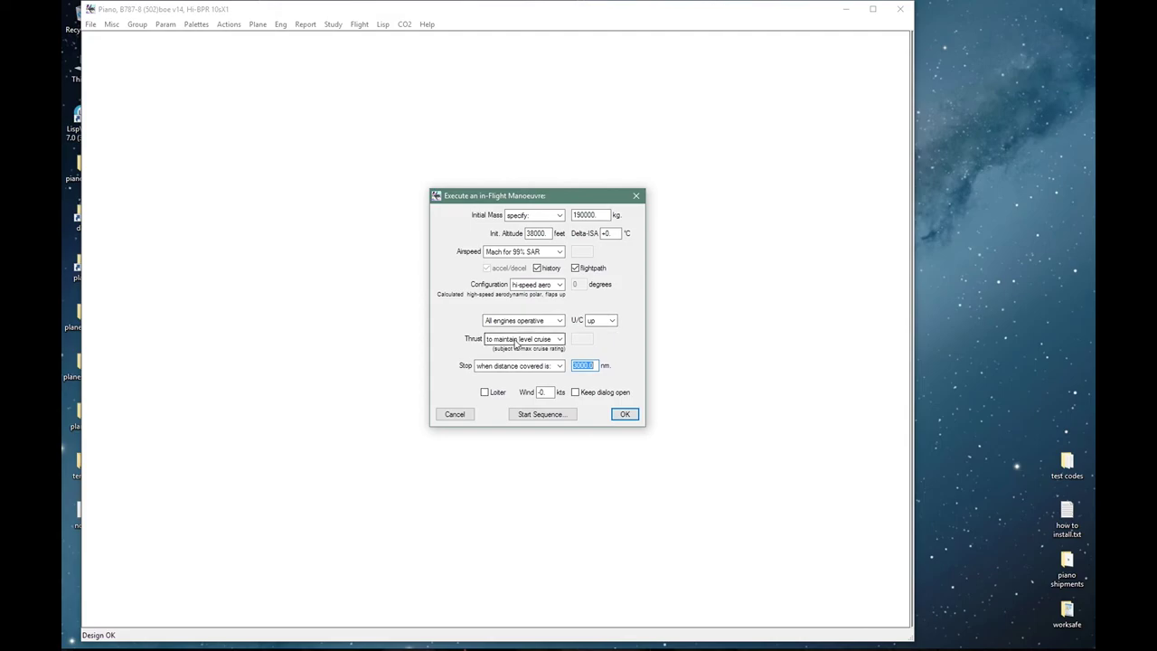
pyautogui.click(527, 366)
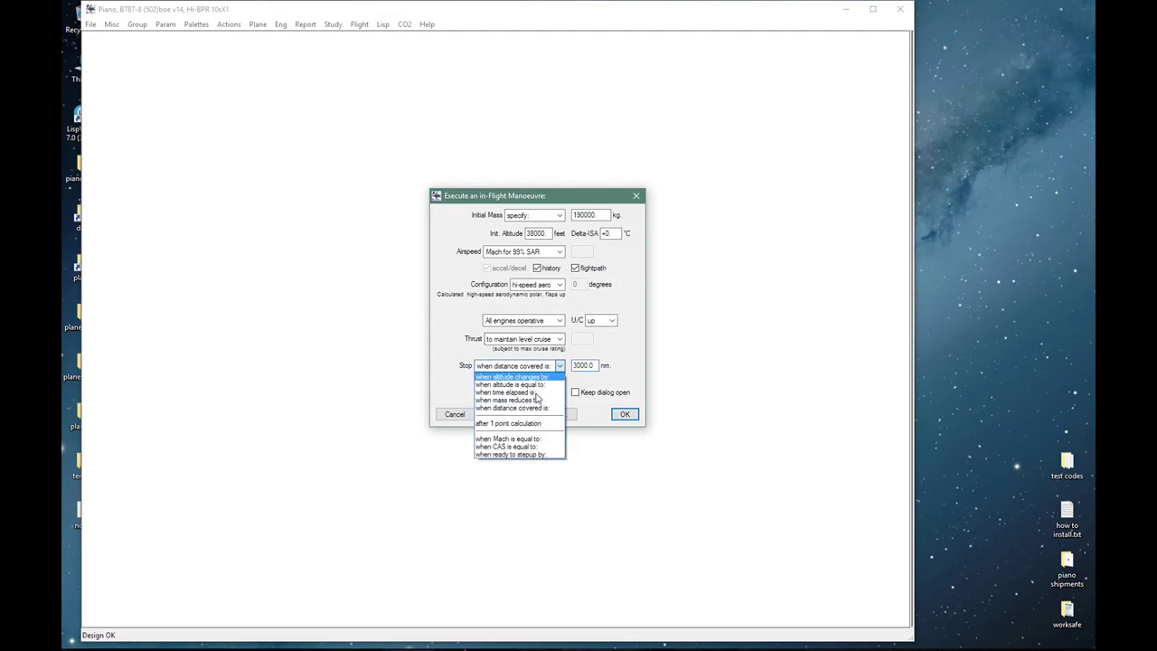
pyautogui.click(519, 399)
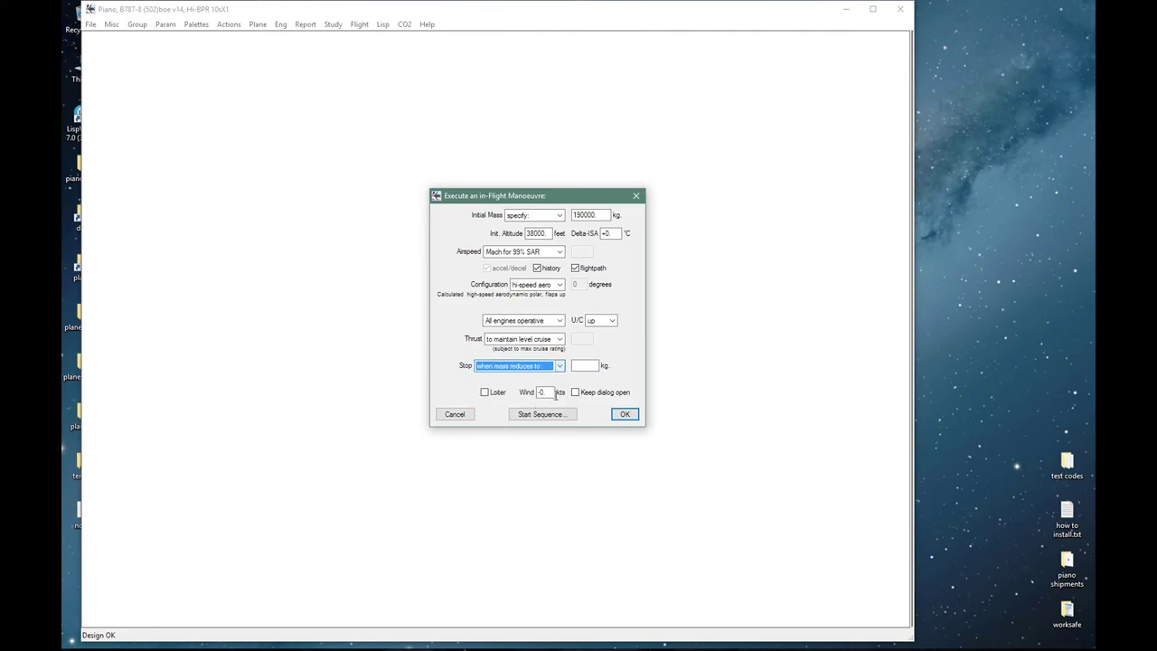
pyautogui.click(585, 366)
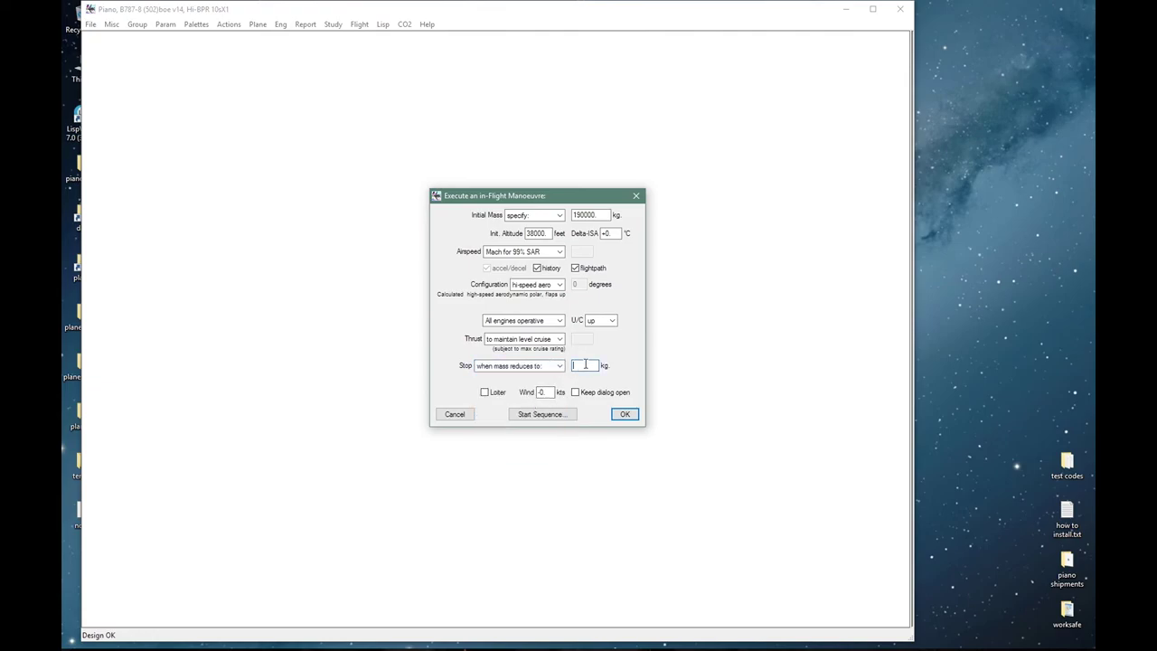
pyautogui.write('189000')
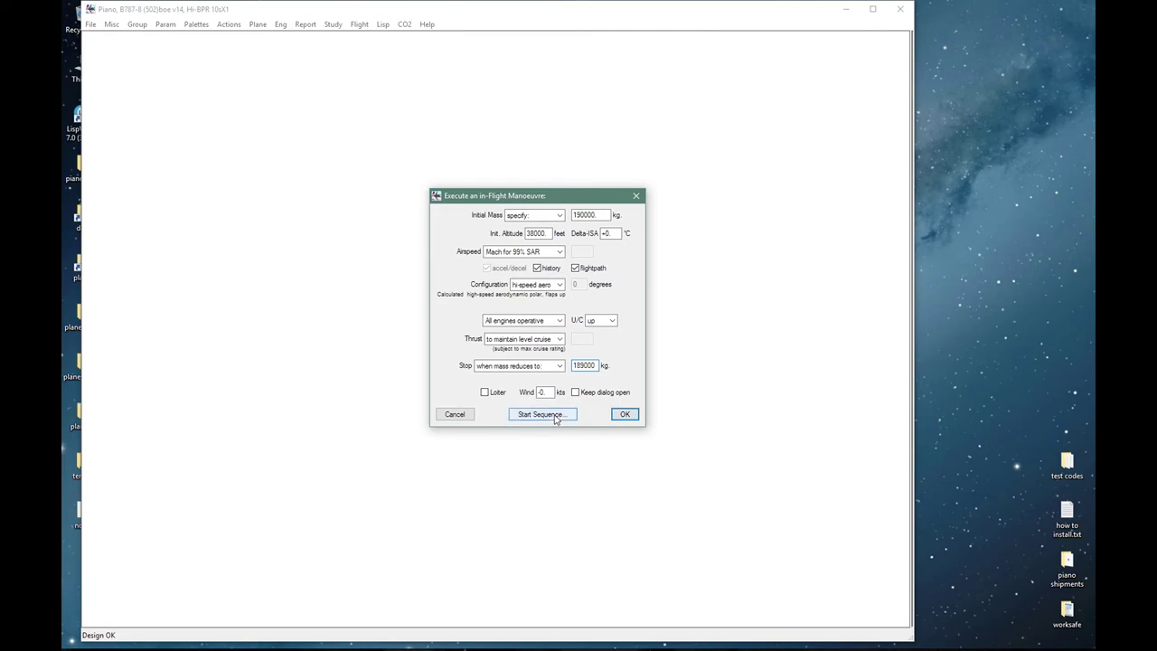
# Step: Start the sequence with segment 1, then give segment 2 economy airspeed at cost index 50
pyautogui.click(555, 415)
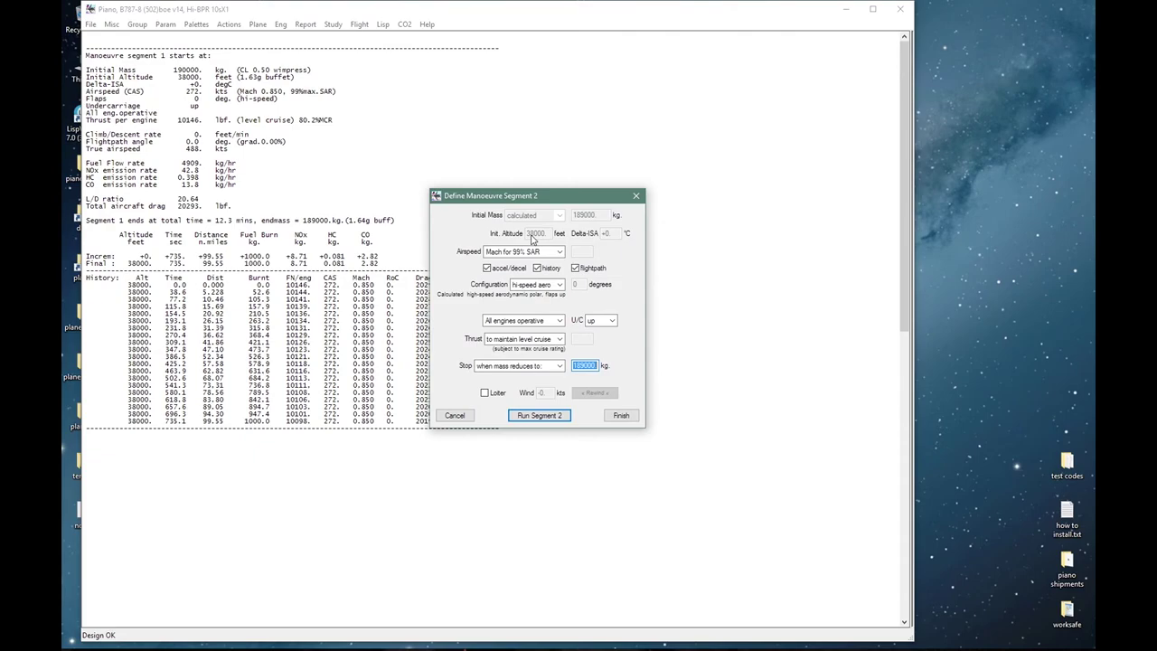
pyautogui.click(527, 251)
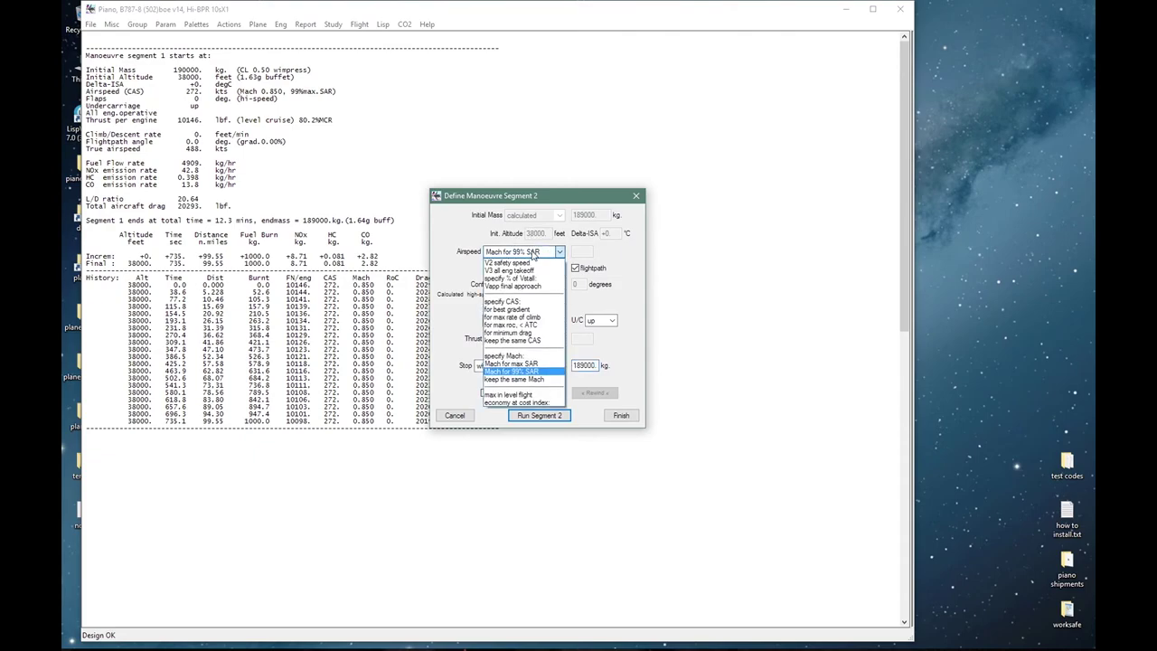
pyautogui.click(539, 403)
pyautogui.click(582, 251)
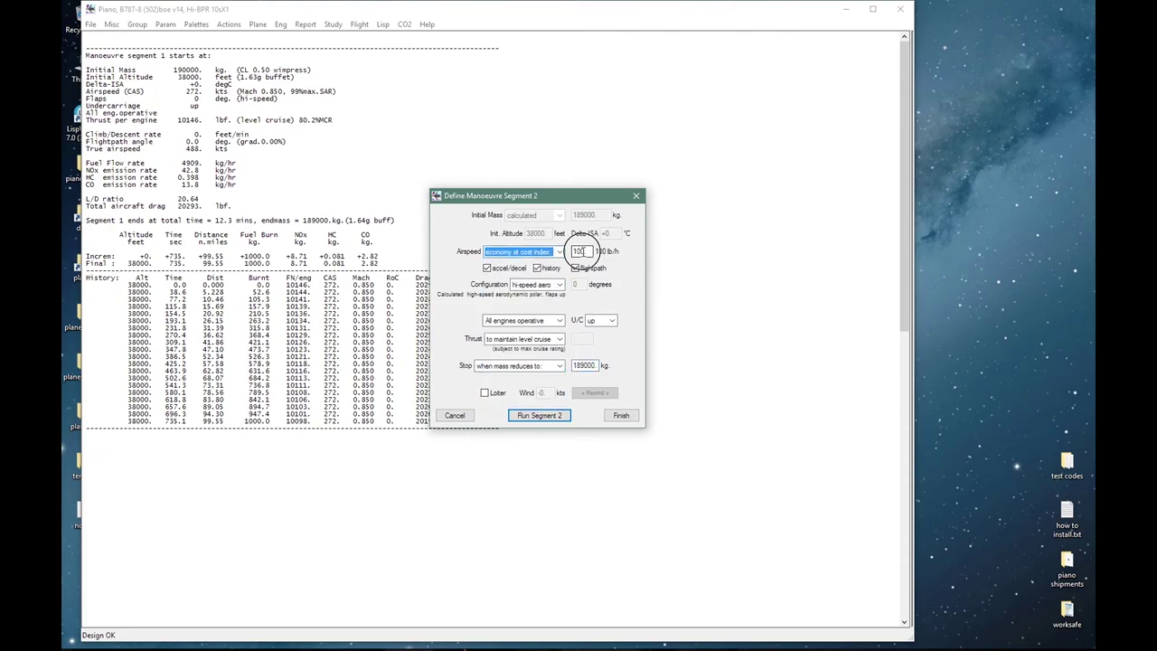
pyautogui.doubleClick(578, 251)
pyautogui.write('50')
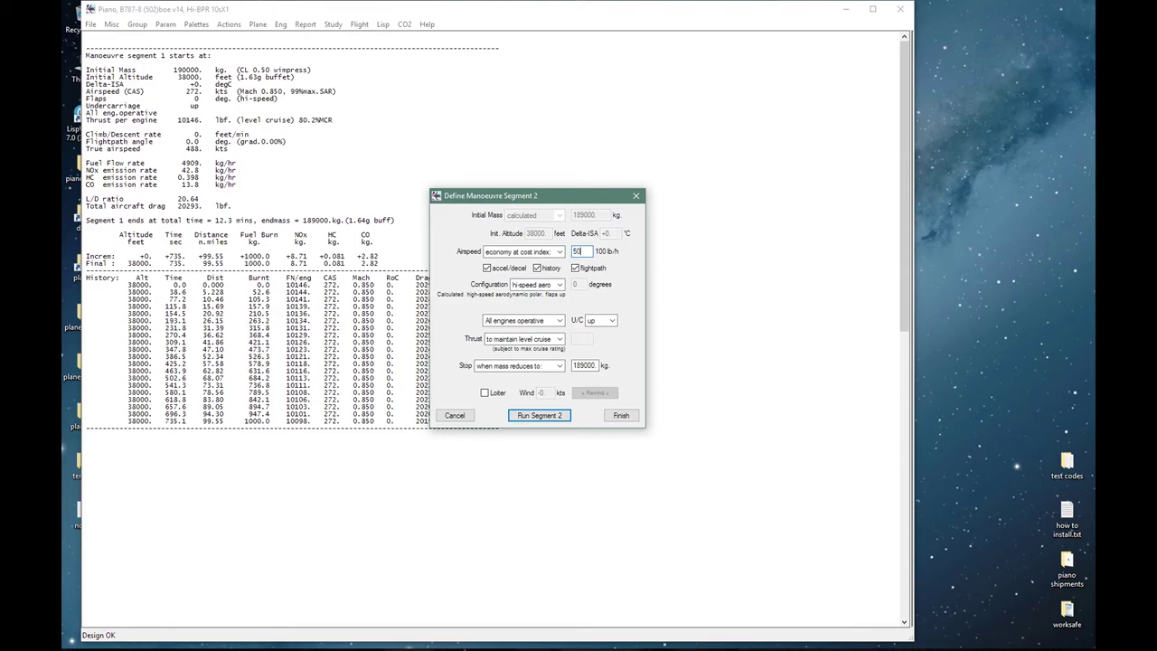
# Step: Make segment 2 stop after 100 nm distance covered
pyautogui.click(558, 365)
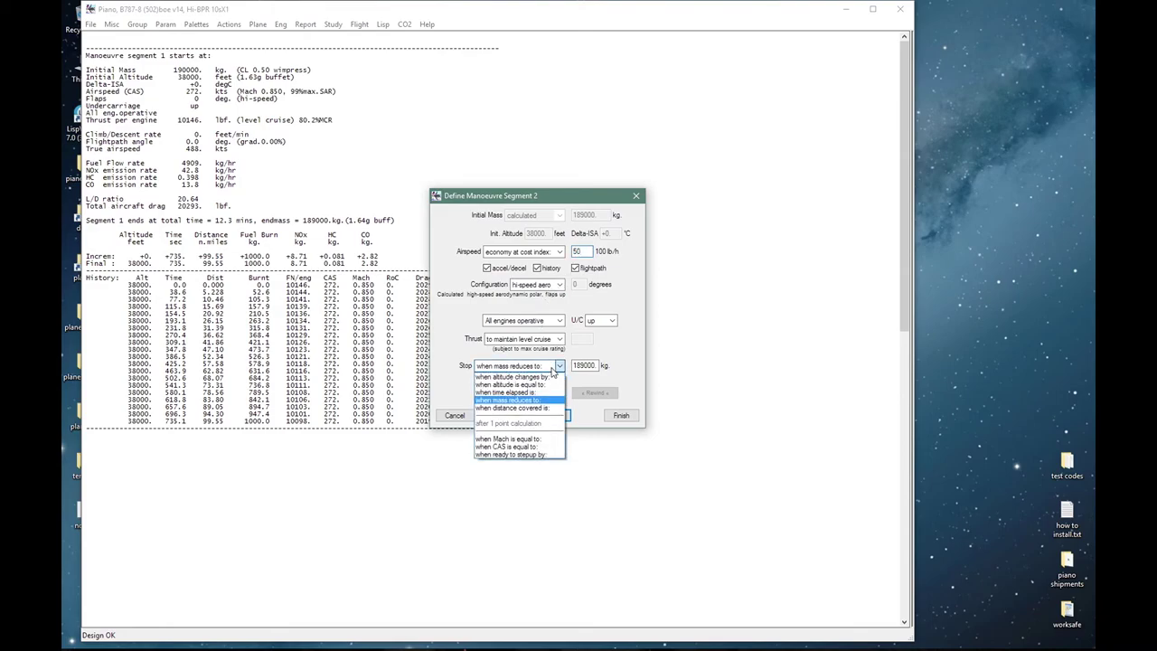
pyautogui.click(541, 407)
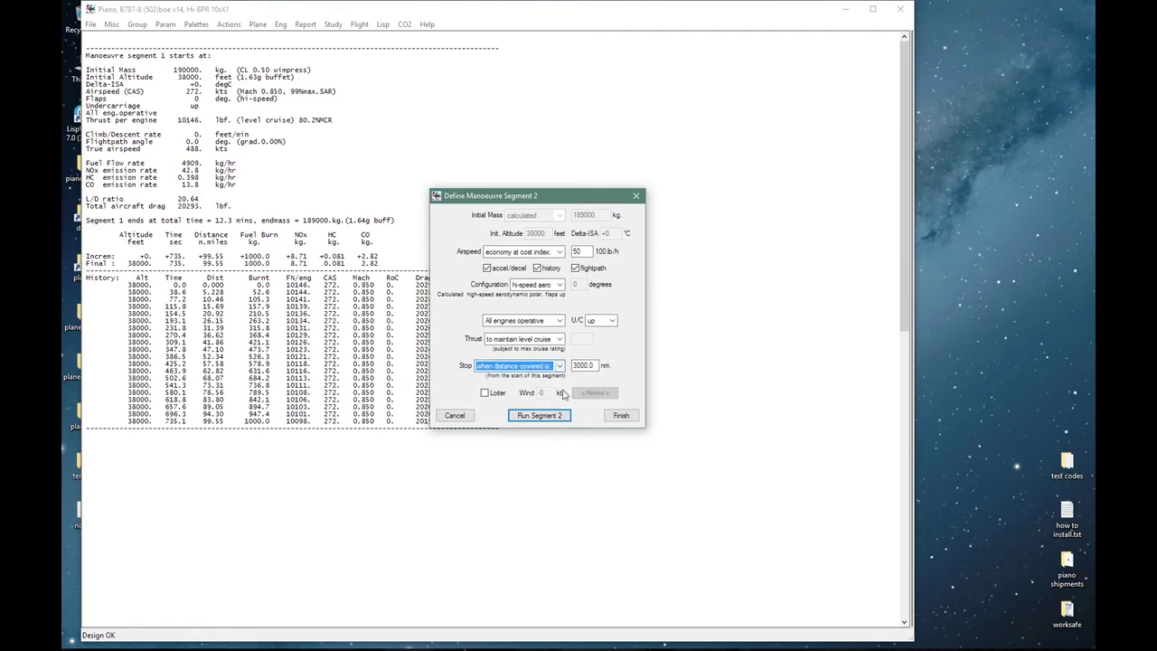
pyautogui.doubleClick(583, 365)
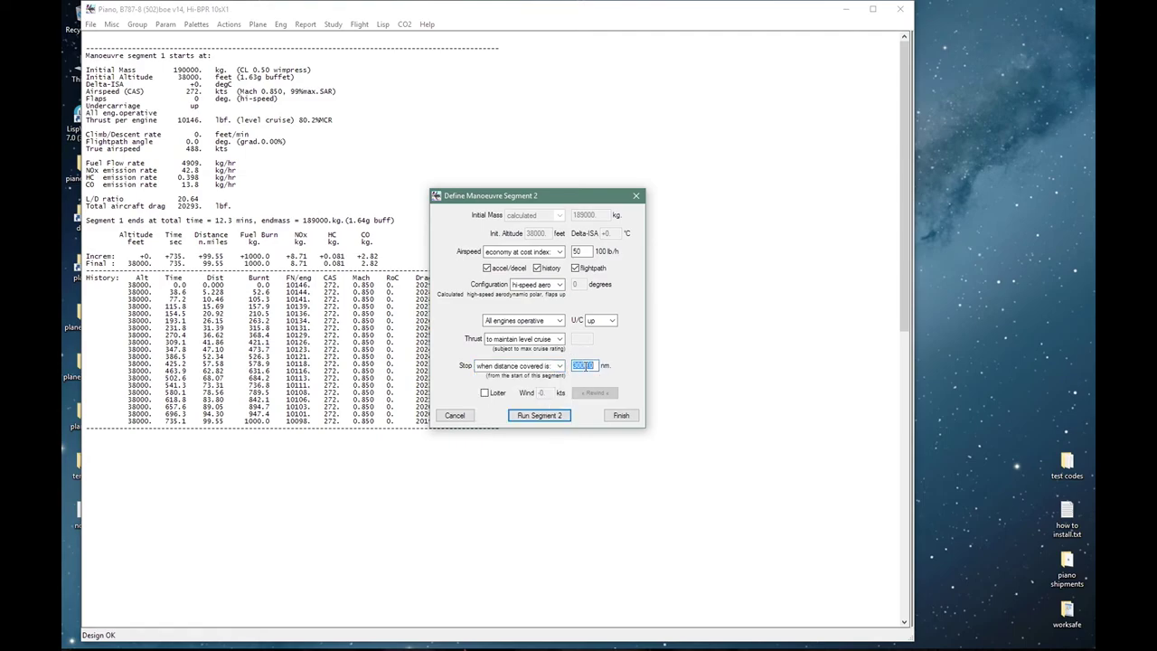
pyautogui.write('100')
# Step: Run segment 2, then set segment 3 to idle thrust holding the same Mach
pyautogui.click(539, 415)
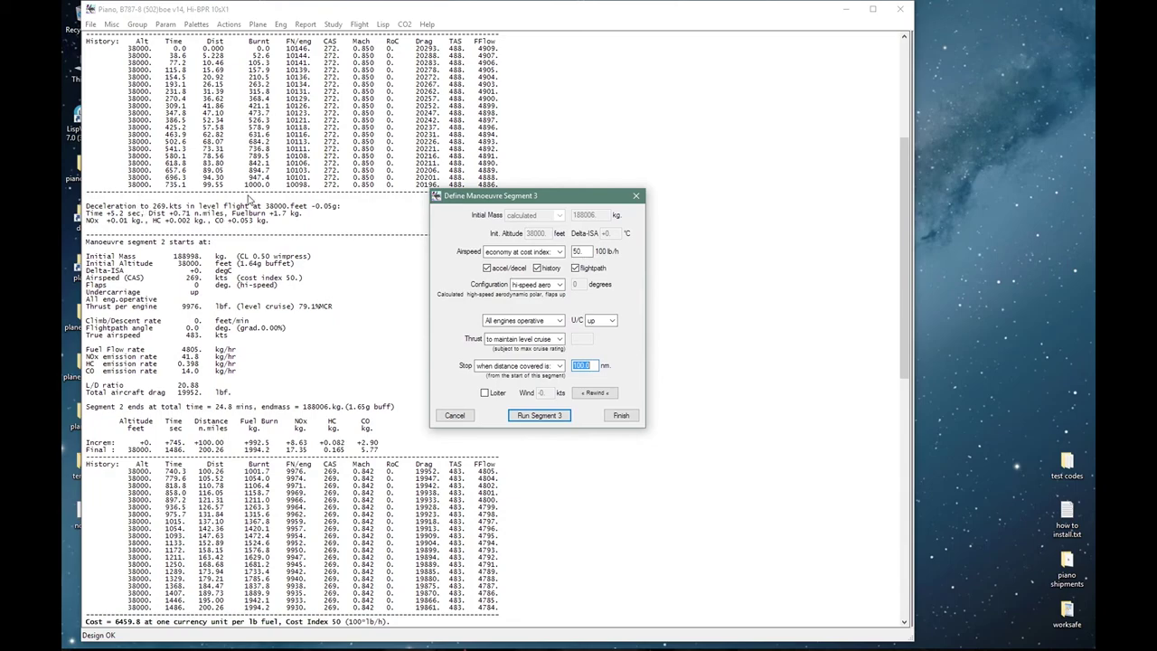
pyautogui.click(518, 339)
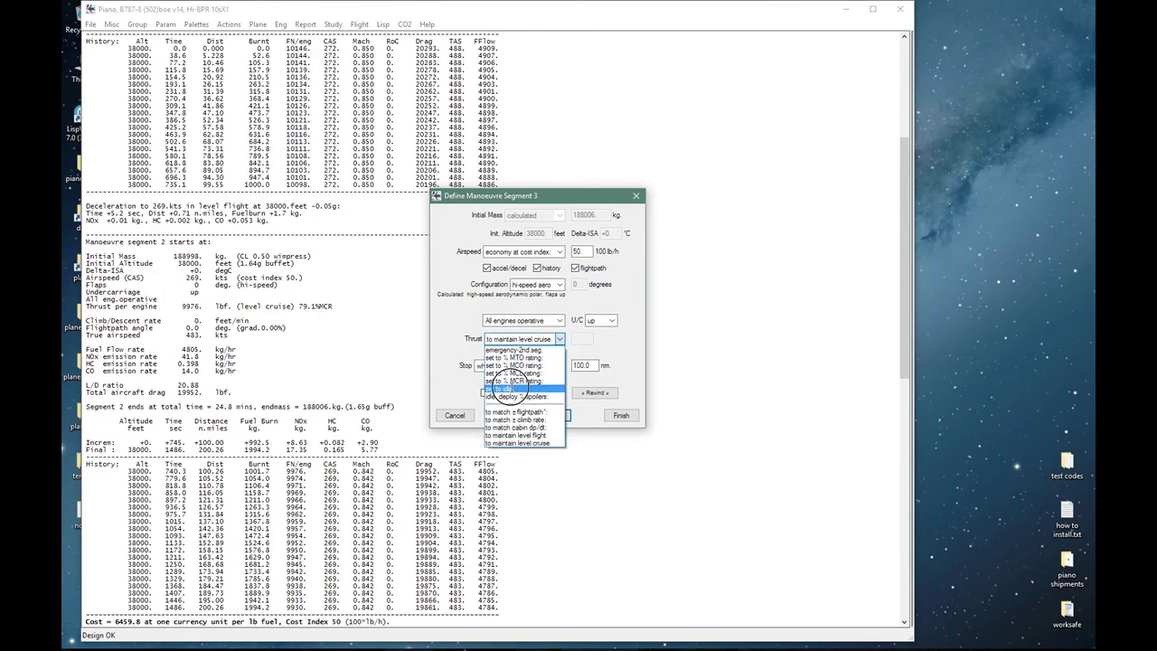
pyautogui.click(515, 388)
pyautogui.click(554, 251)
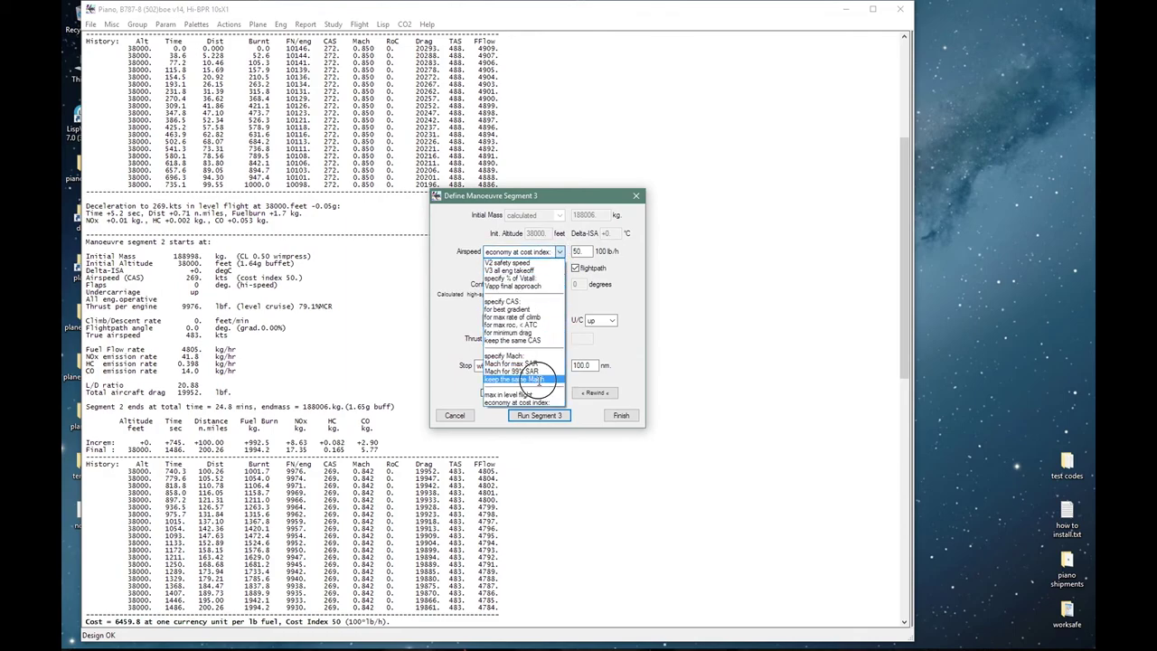
pyautogui.click(541, 378)
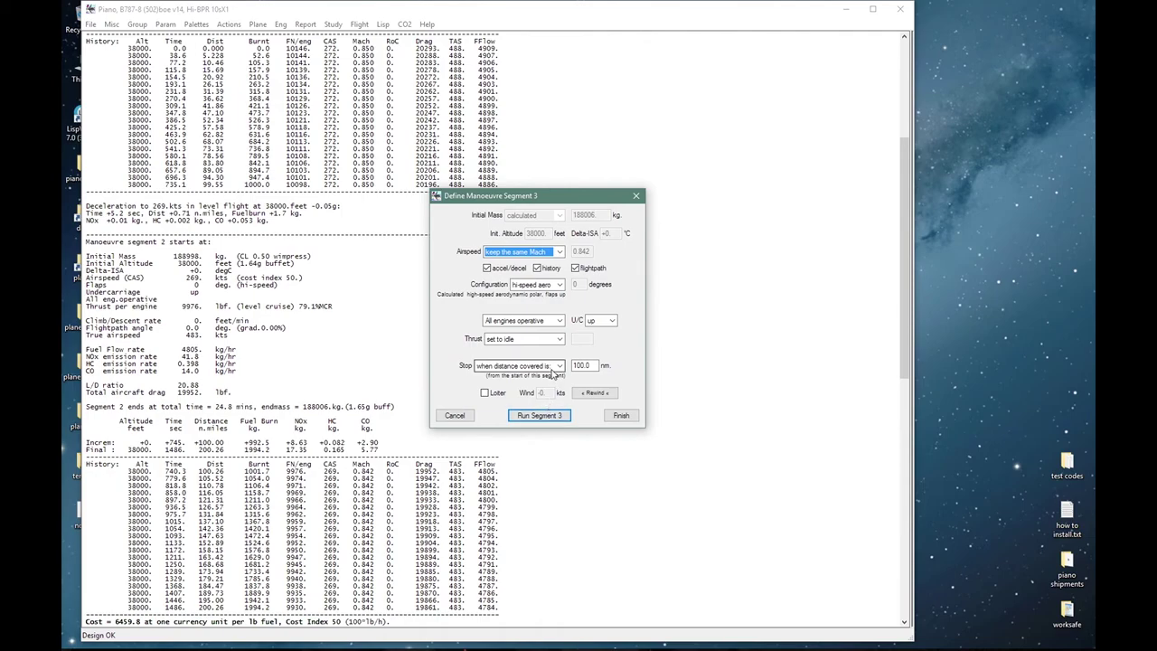
# Step: End segment 3 when CAS reaches 300 knots and run the descent
pyautogui.click(552, 371)
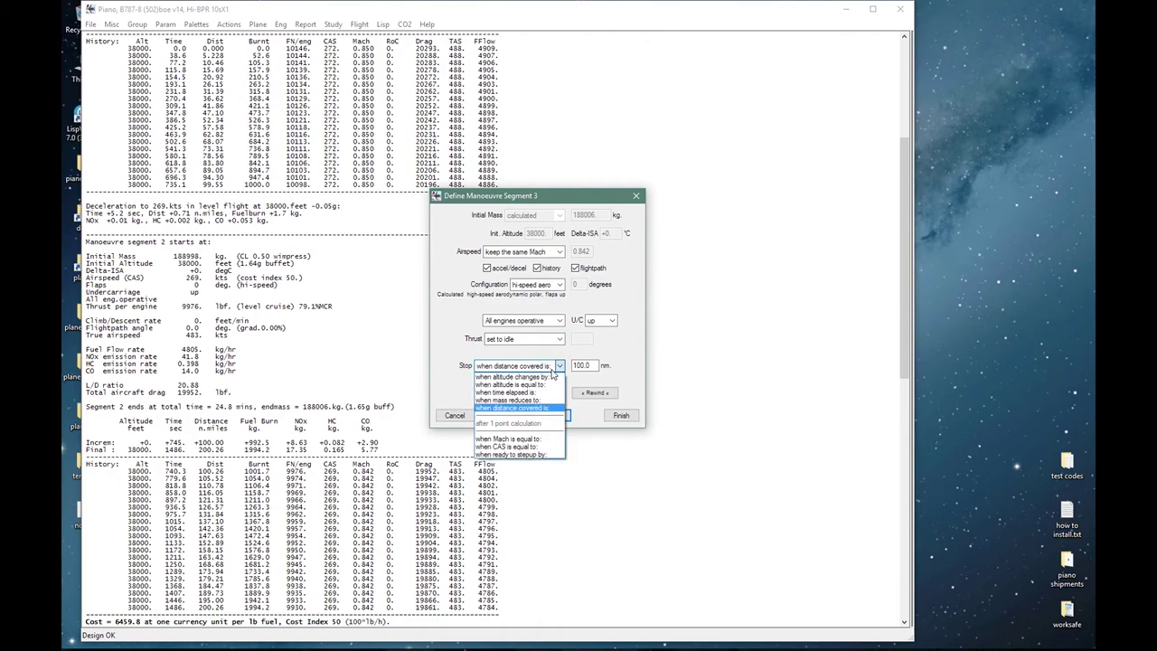
pyautogui.click(535, 447)
pyautogui.doubleClick(583, 365)
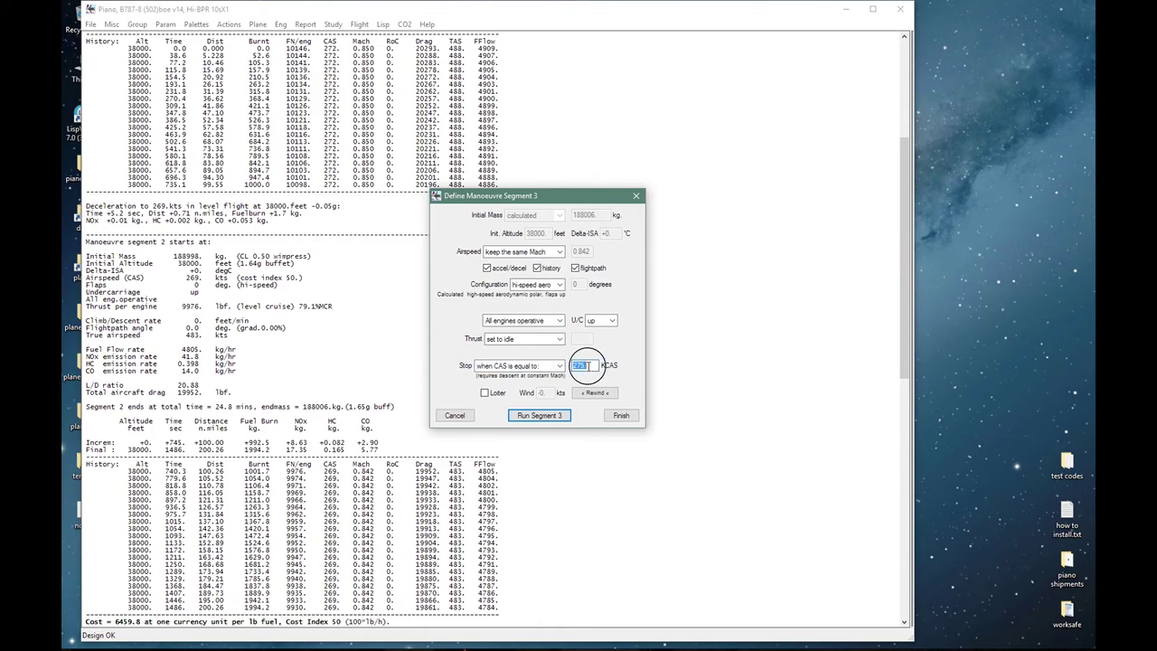
pyautogui.write('300')
pyautogui.click(555, 415)
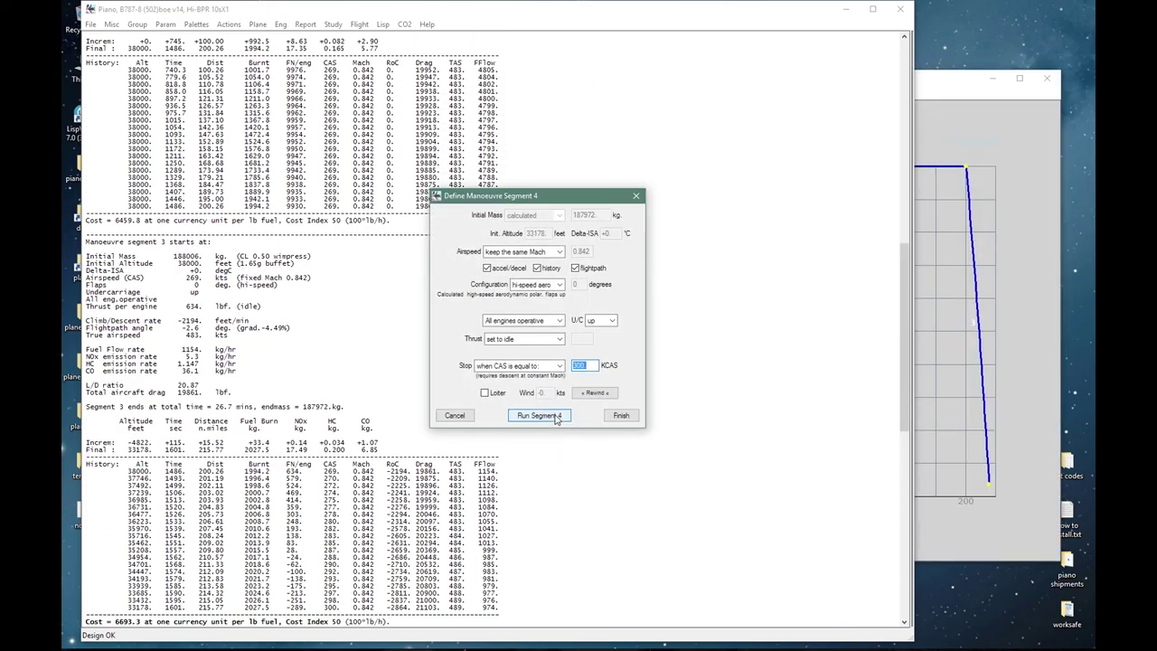
pyautogui.click(940, 87)
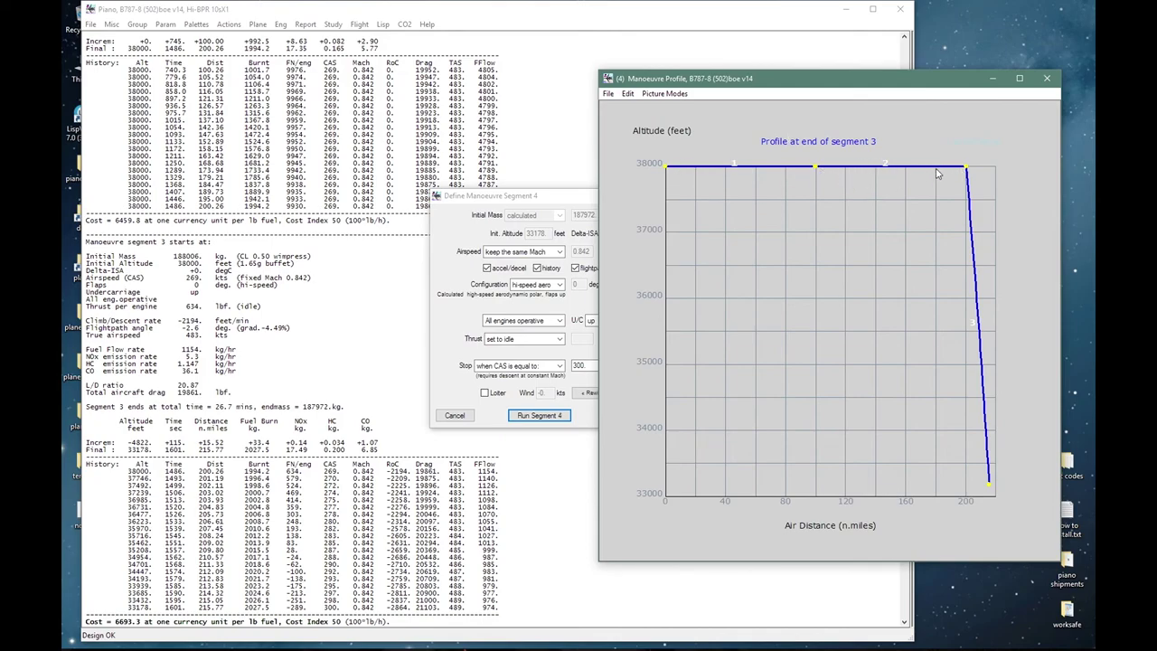
# Step: Redo segment 3's constant-Mach idle descent with a 310 knot CAS stop, ending at 31694 ft
pyautogui.click(560, 194)
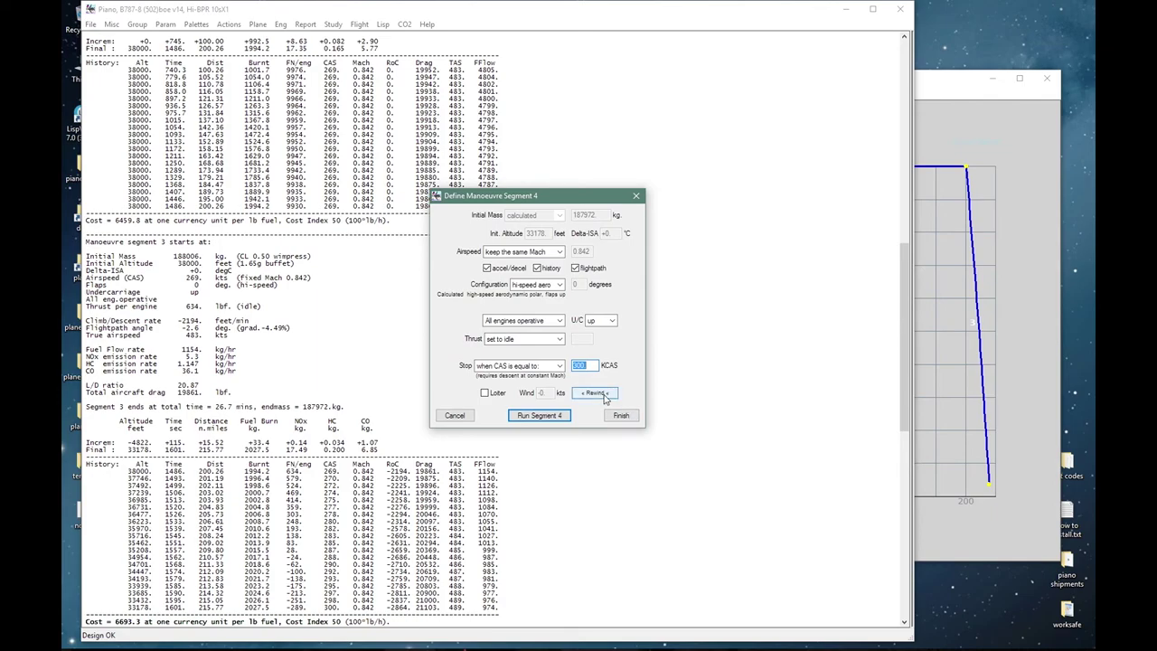
pyautogui.click(593, 393)
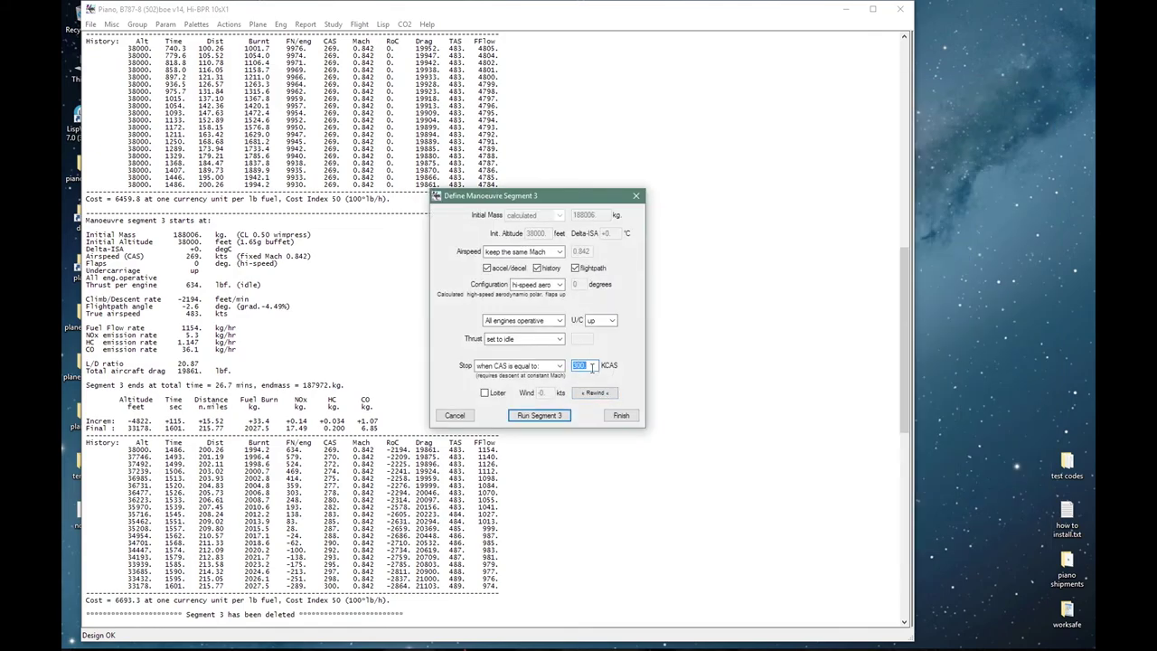
pyautogui.write('31')
pyautogui.click(546, 420)
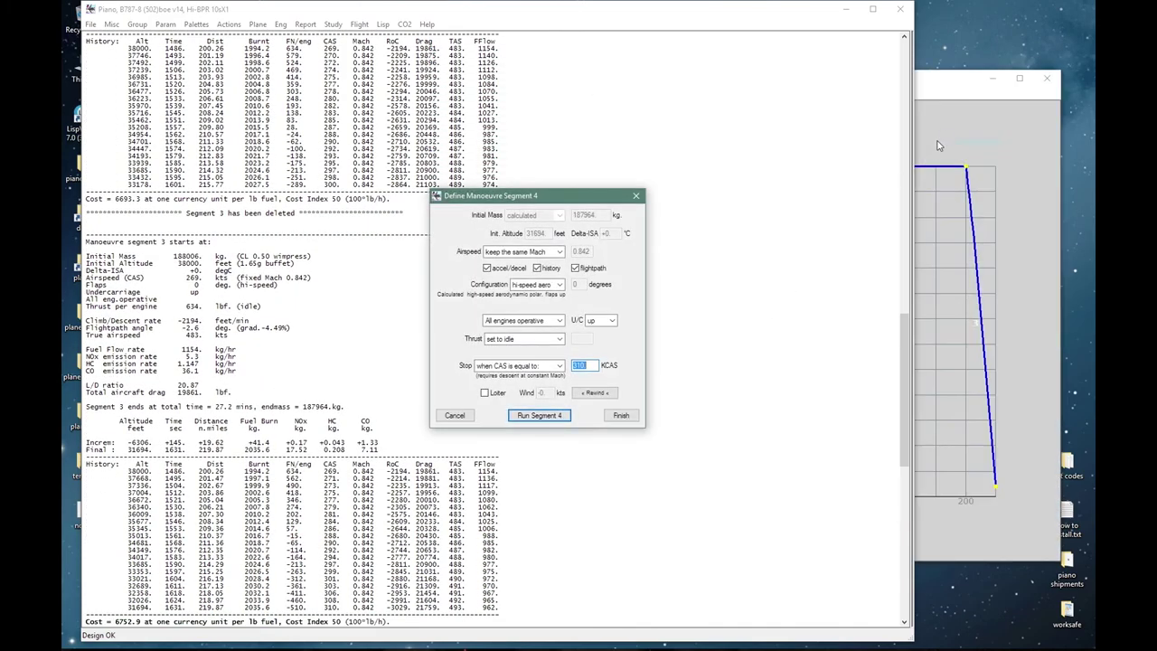
pyautogui.click(938, 145)
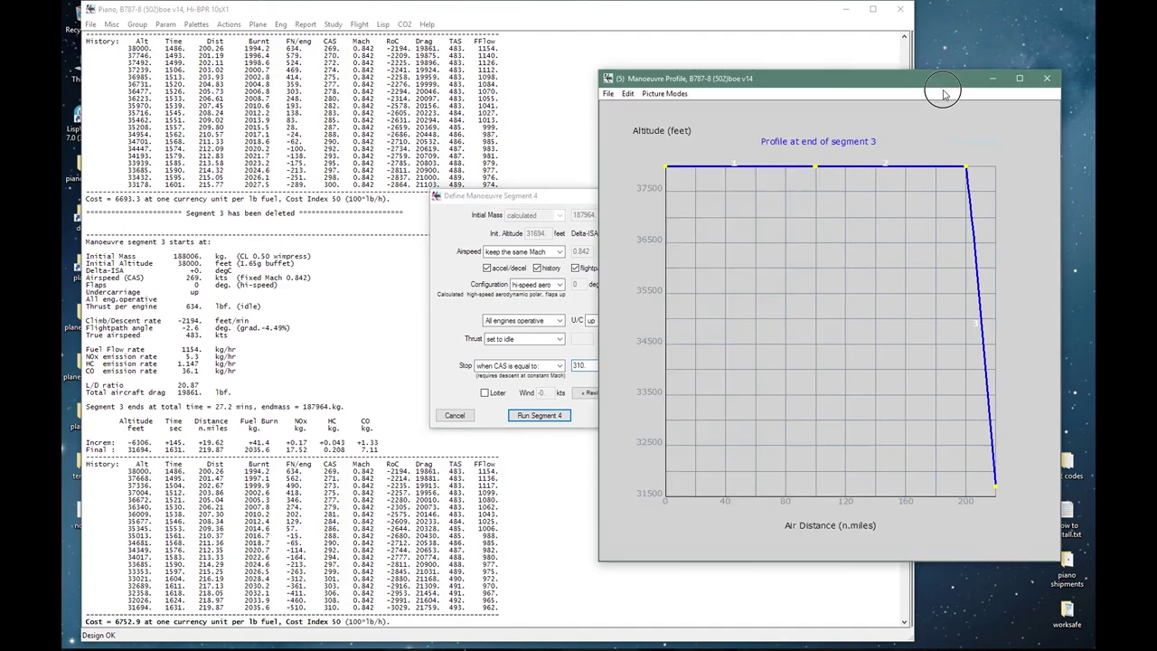
# Step: Run segment 4 keeping the same CAS and stopping when altitude equals 10000 ft
pyautogui.click(573, 200)
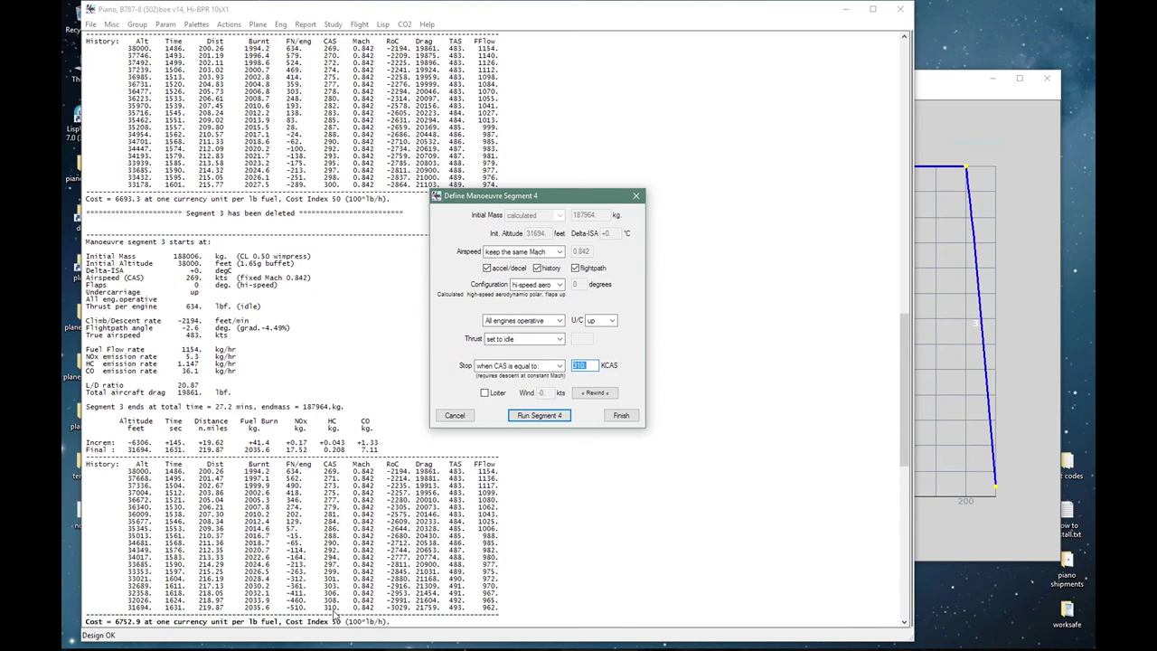
pyautogui.click(560, 253)
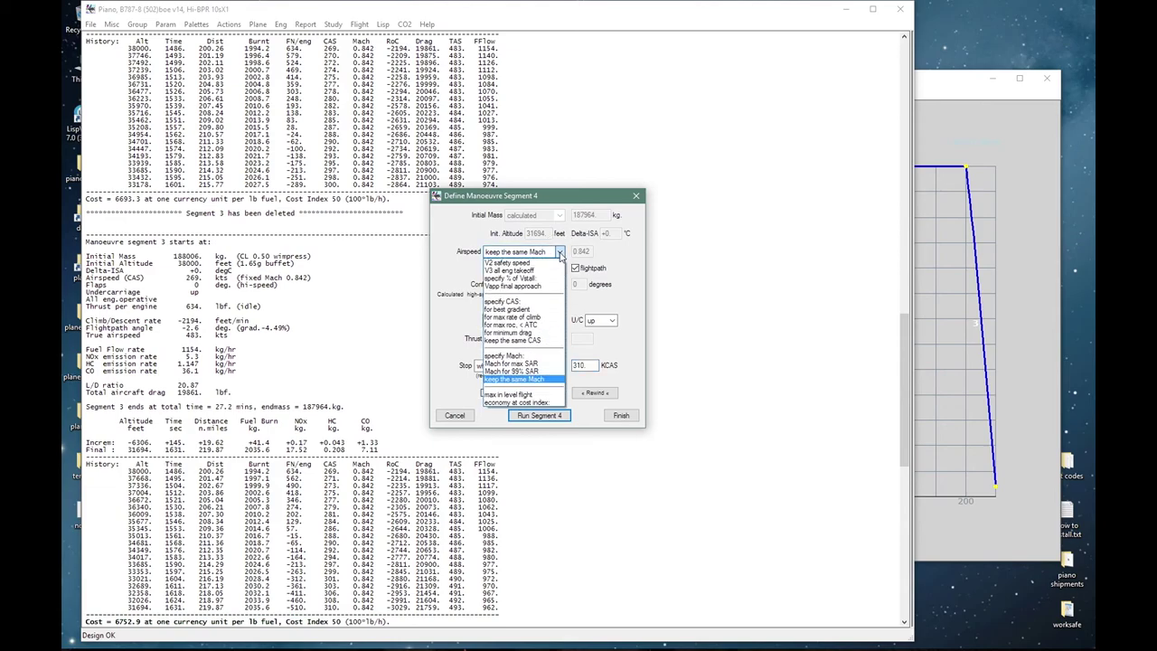
pyautogui.click(533, 341)
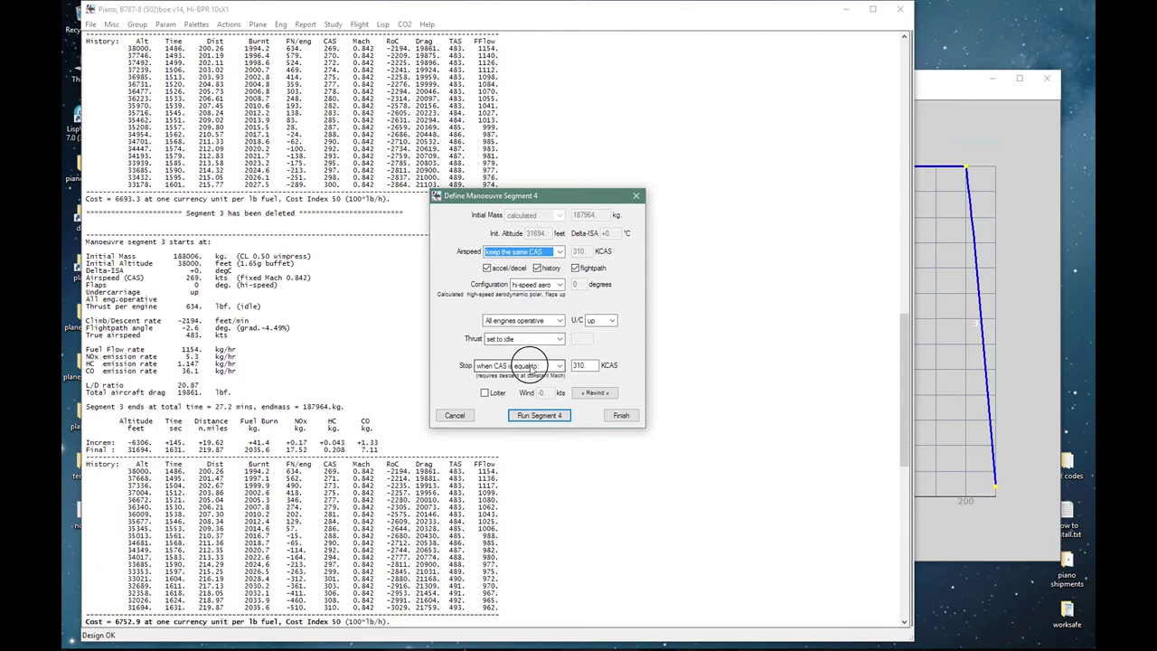
pyautogui.click(533, 367)
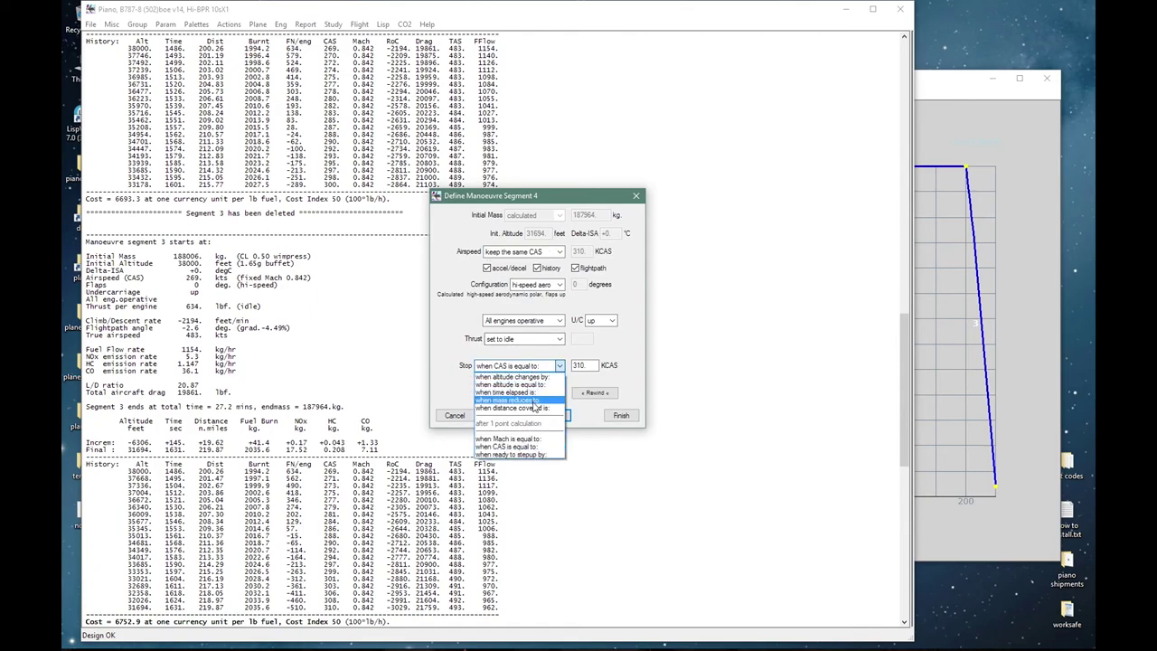
pyautogui.click(531, 384)
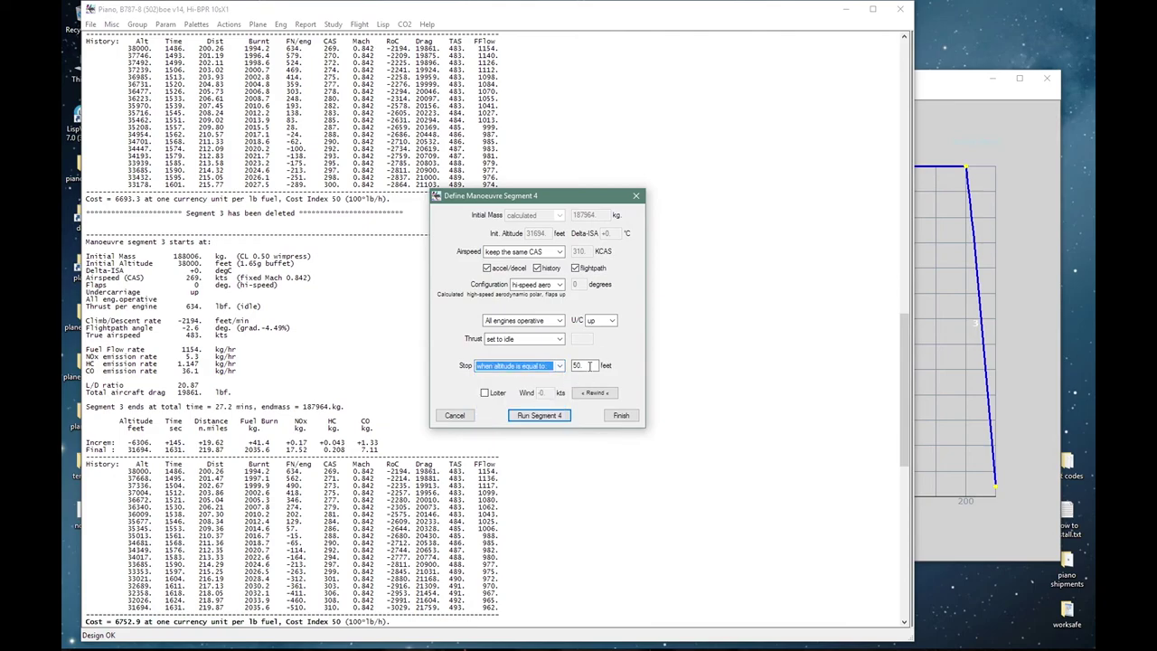
pyautogui.press('Tab')
pyautogui.write('1')
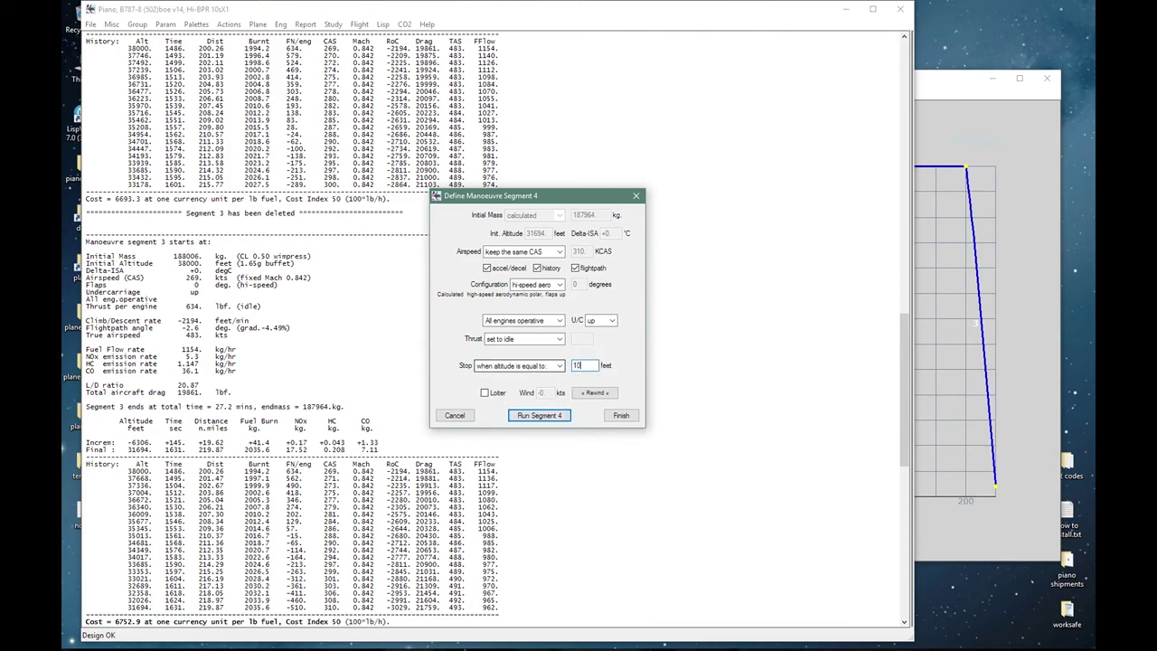
pyautogui.click(557, 421)
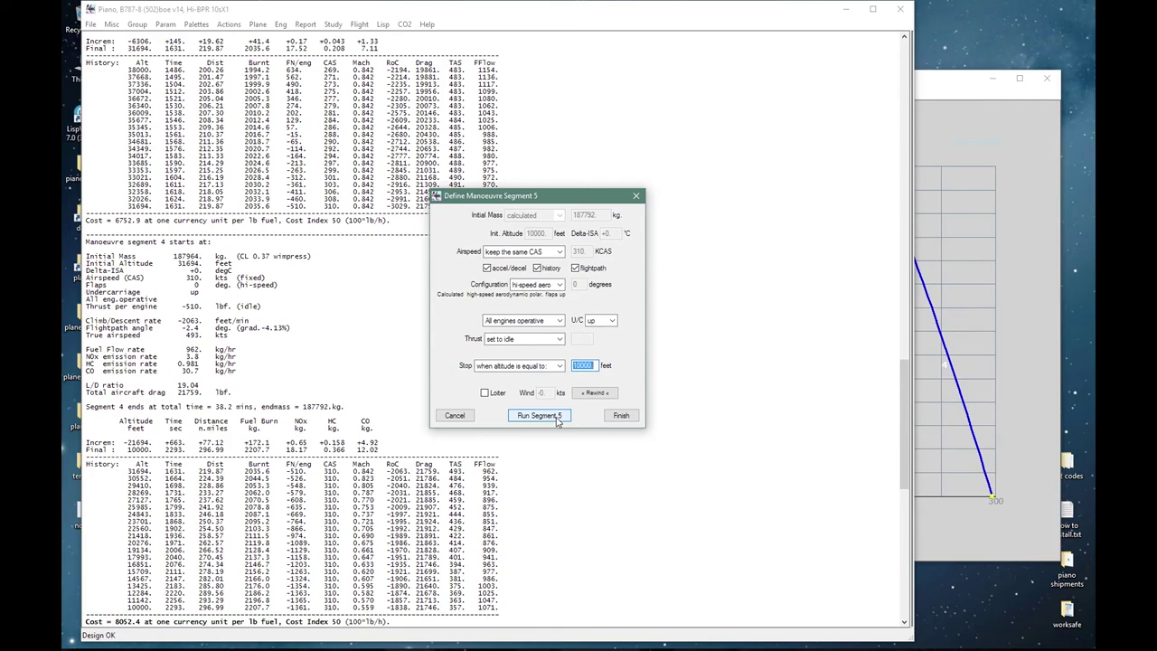
# Step: Finish the sequence from the Segment 5 dialog and return to the main output window
pyautogui.click(620, 415)
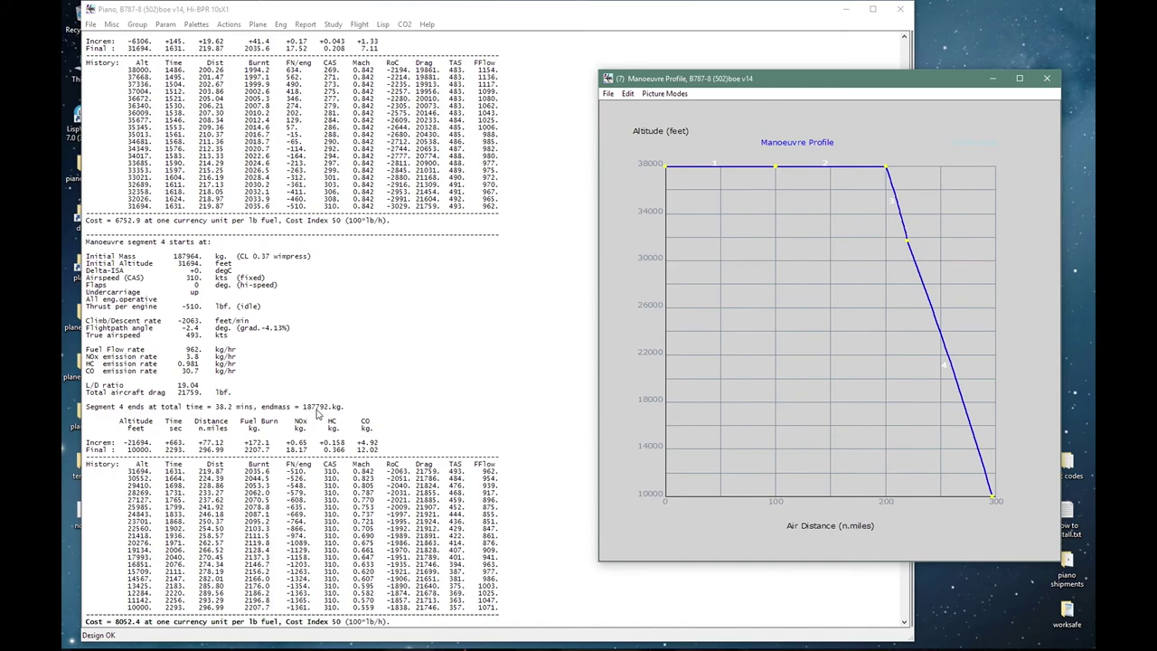
pyautogui.click(389, 117)
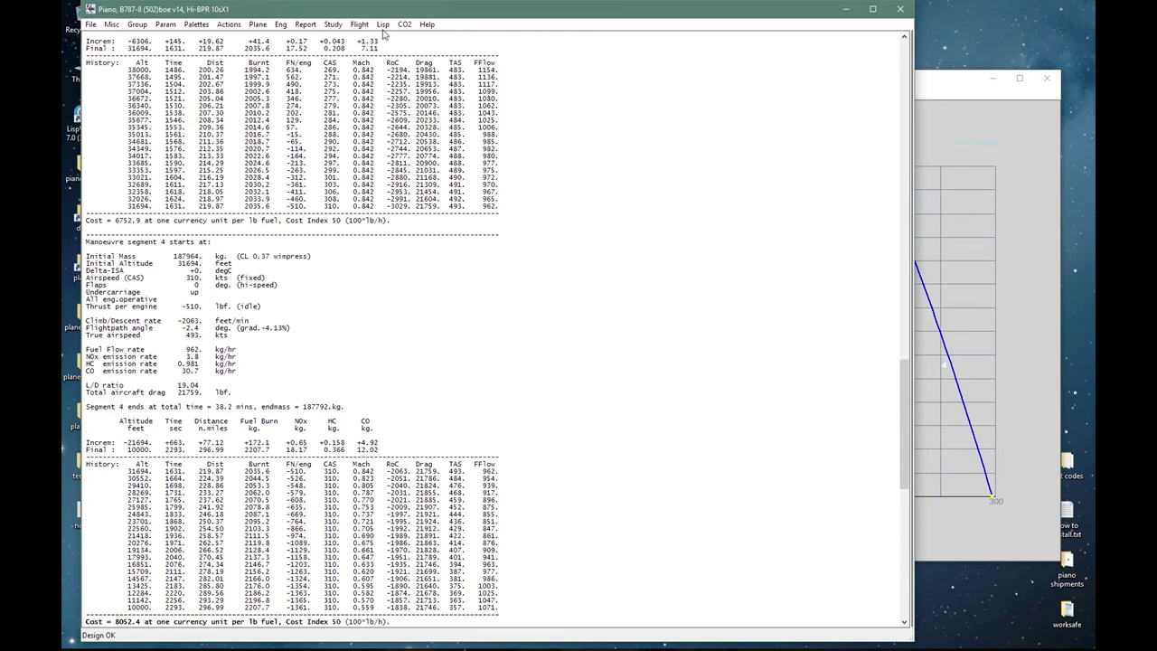
pyautogui.click(358, 25)
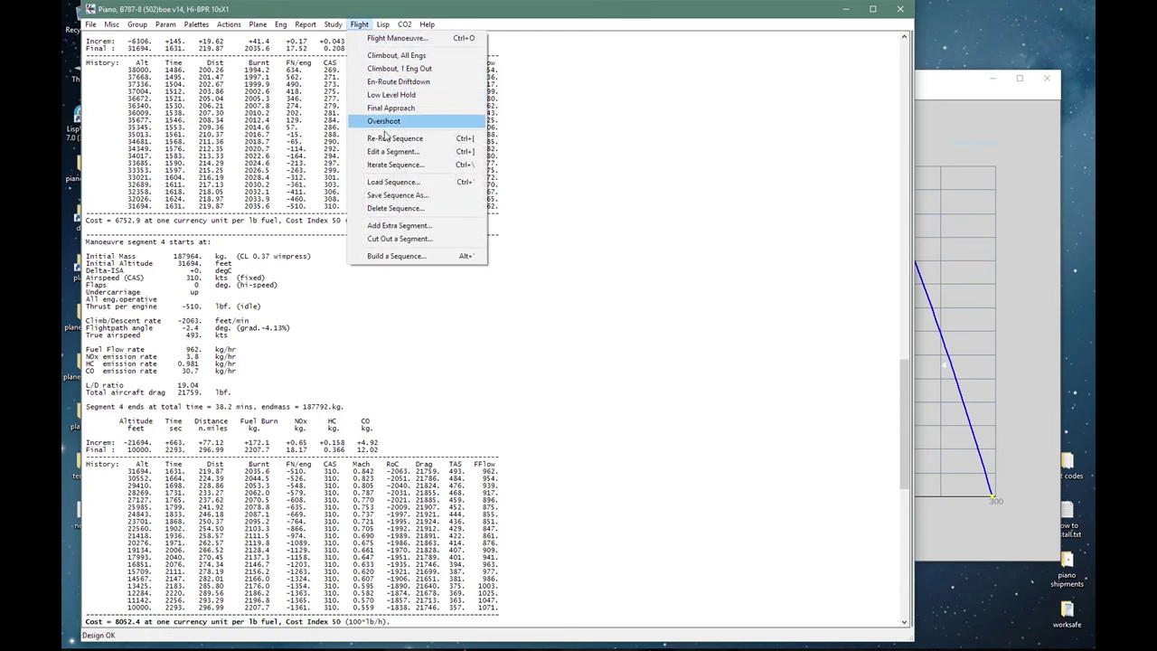
# Step: Set the sequence iteration to target an end mass of 188000 kg by varying segment 2
pyautogui.click(385, 165)
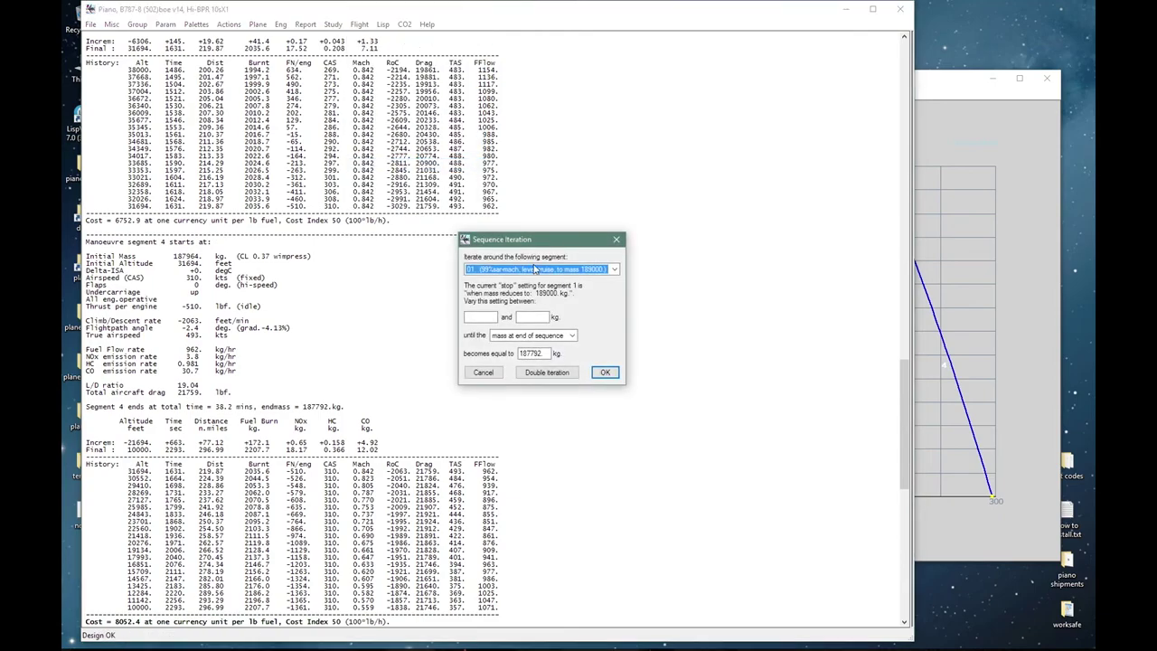
pyautogui.click(520, 338)
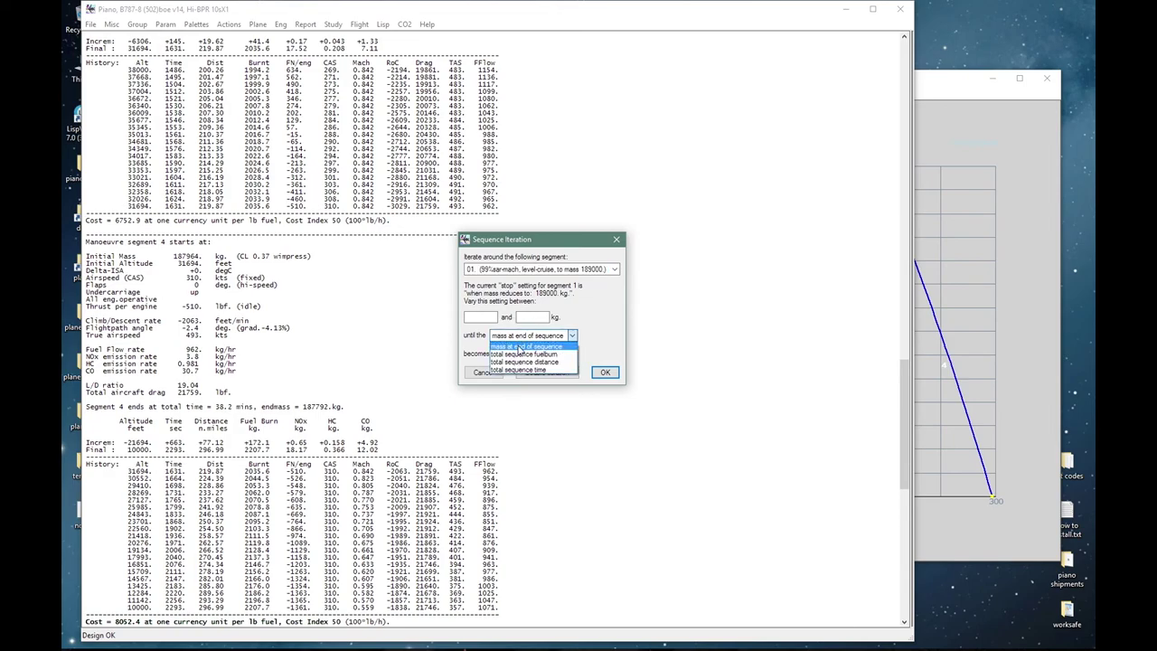
pyautogui.click(530, 347)
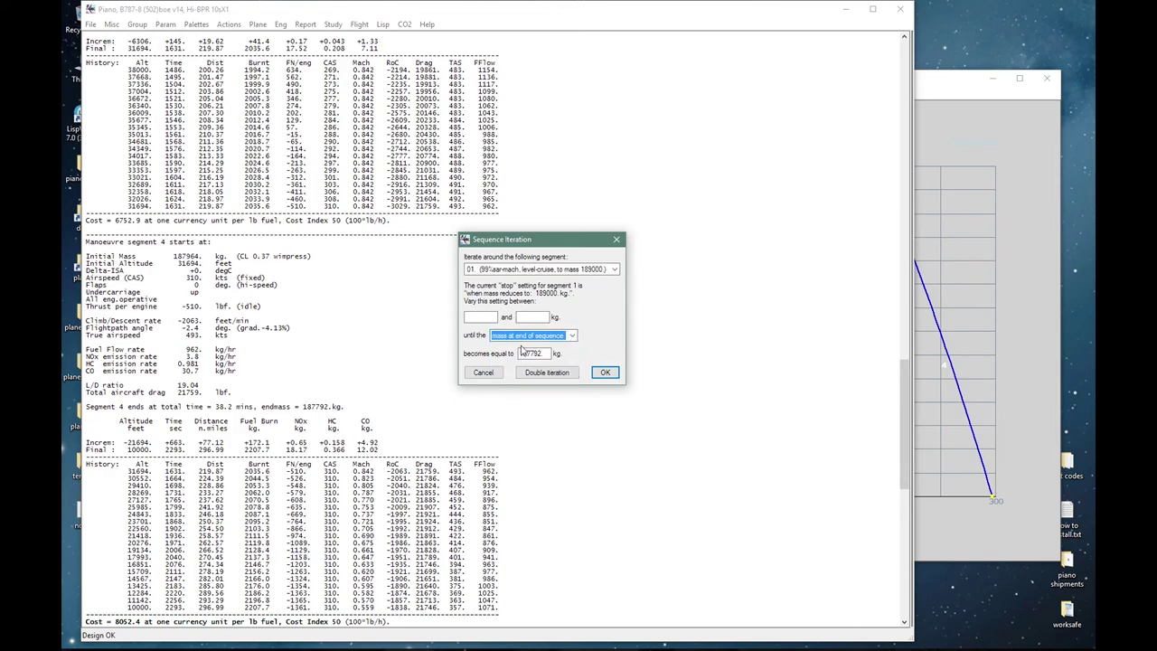
pyautogui.doubleClick(548, 352)
pyautogui.write('1')
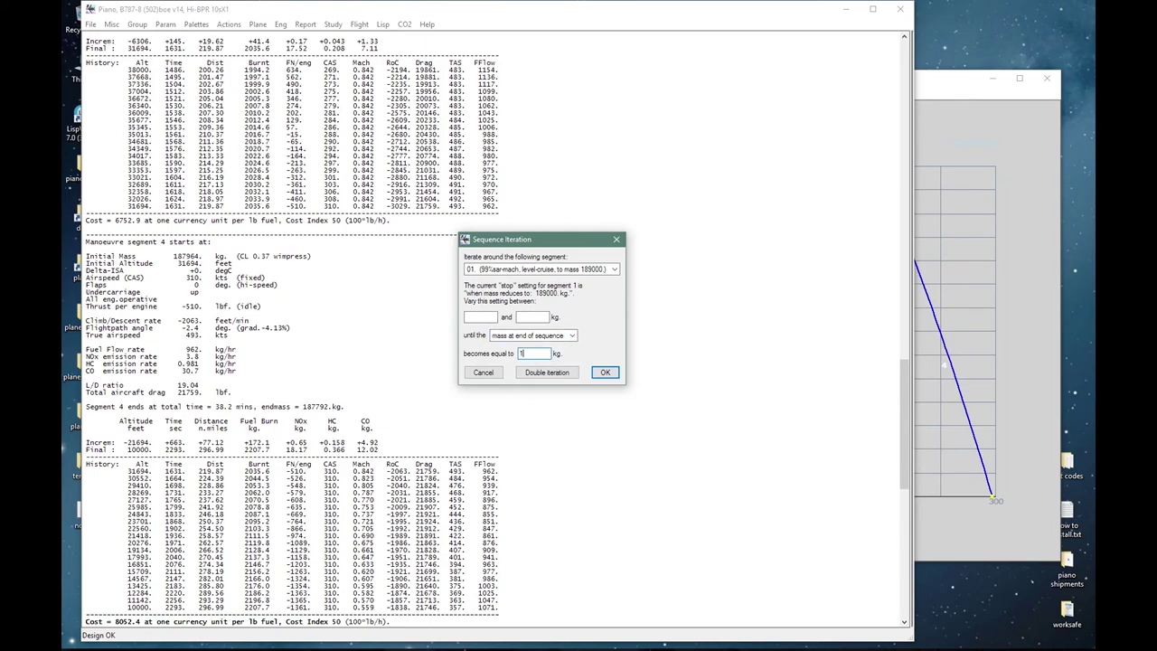
pyautogui.write('88000')
pyautogui.click(522, 270)
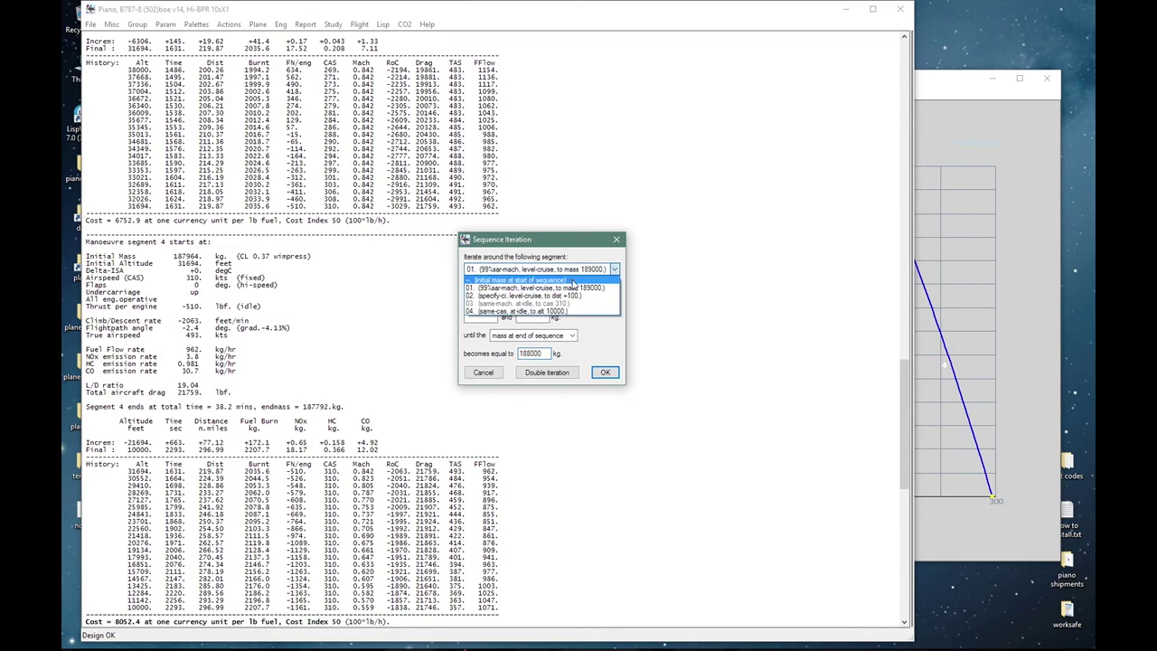
pyautogui.click(577, 298)
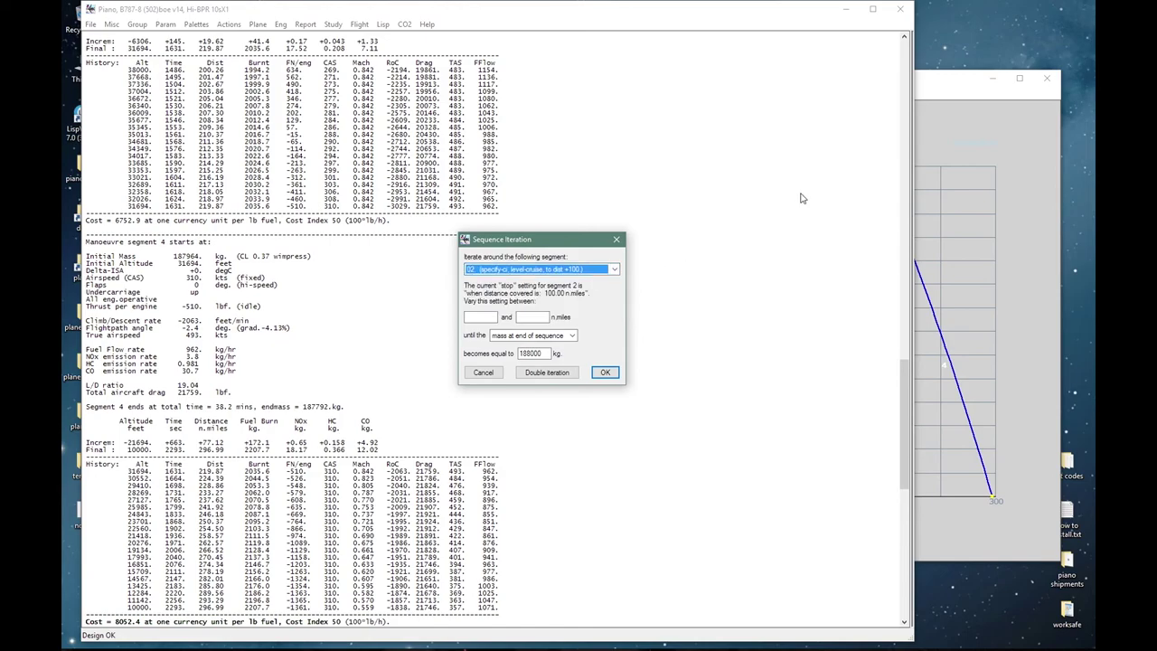
# Step: Bound segment 2's distance between 1 and 200 n.miles and run the iteration
pyautogui.click(933, 93)
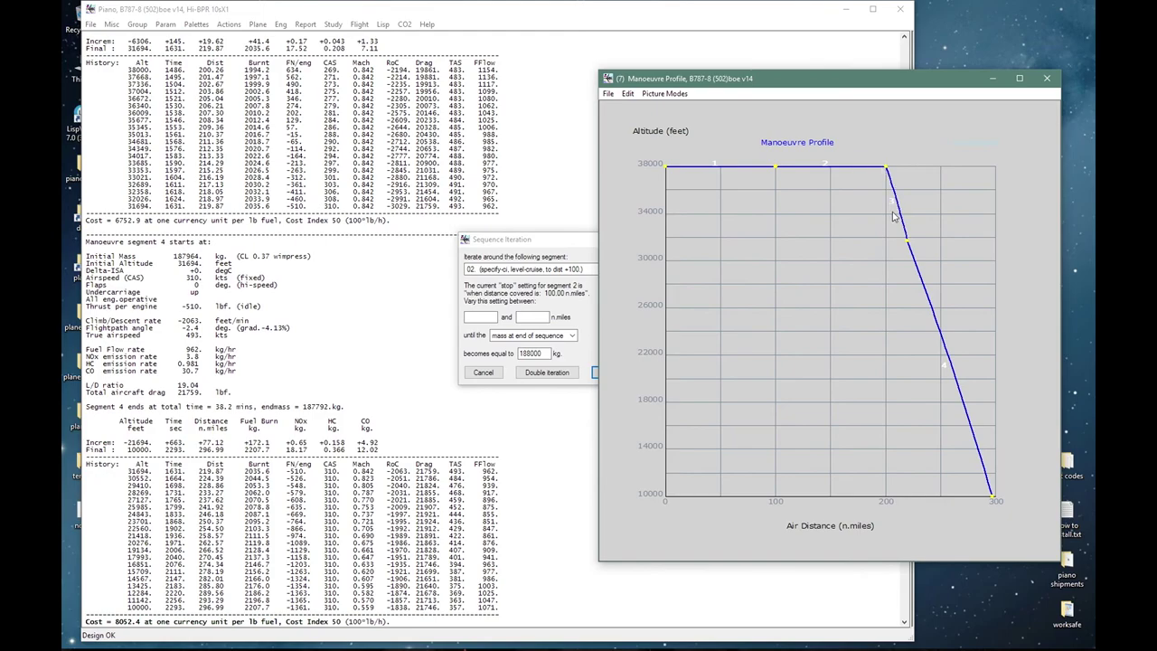
pyautogui.click(579, 244)
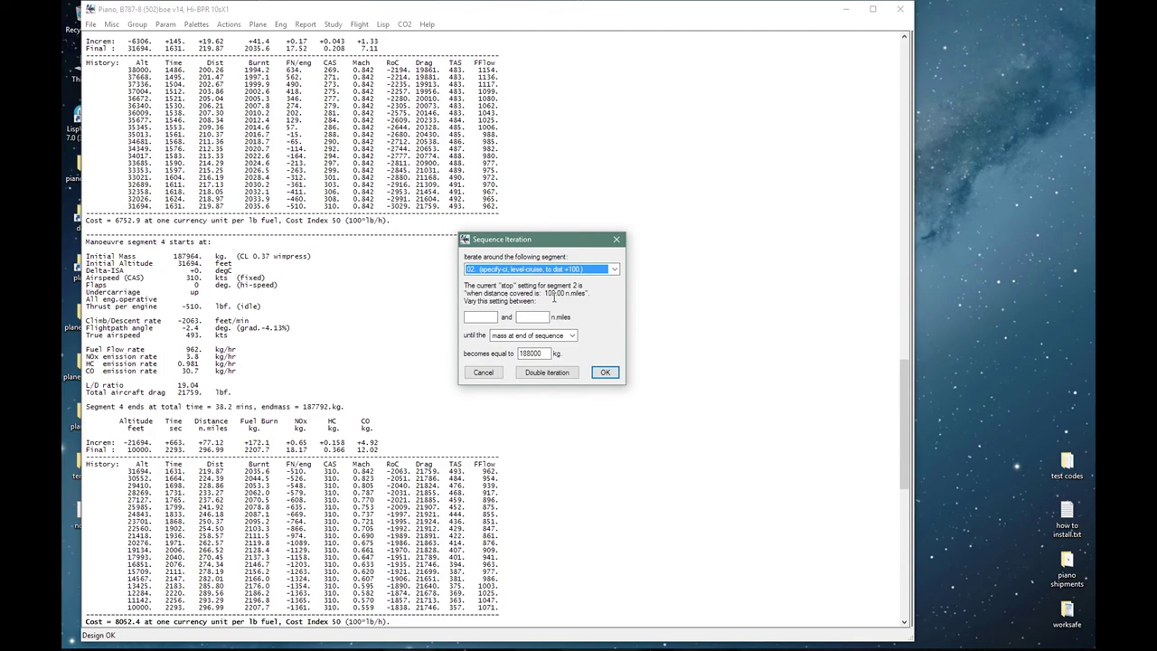
pyautogui.click(483, 317)
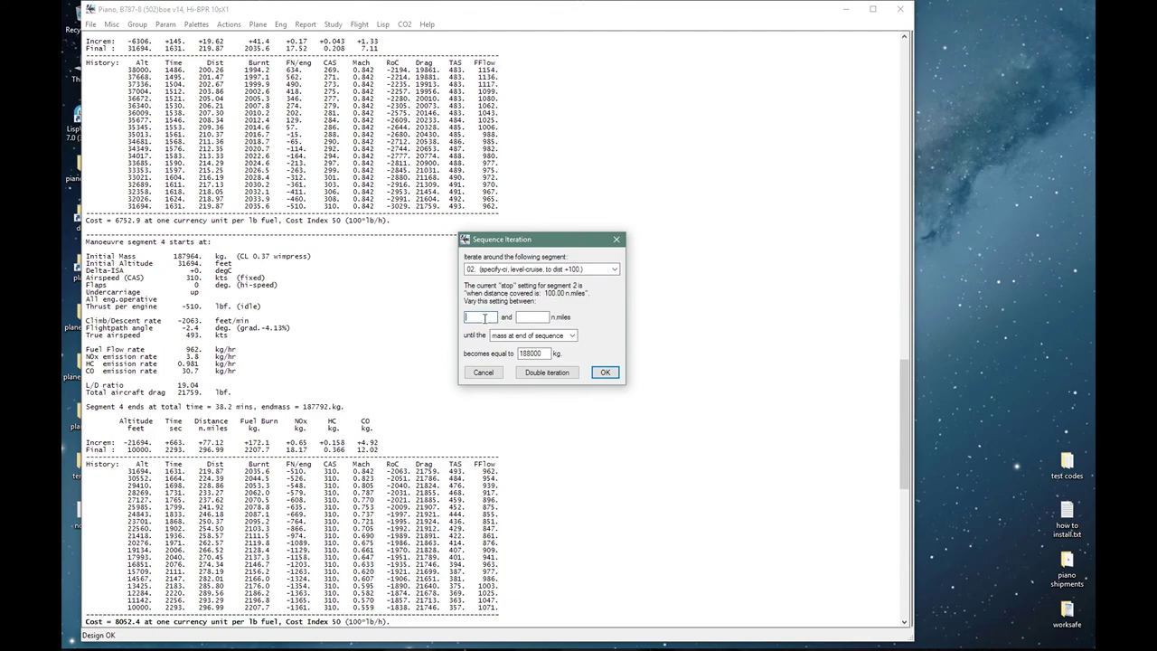
pyautogui.write('1')
pyautogui.click(534, 318)
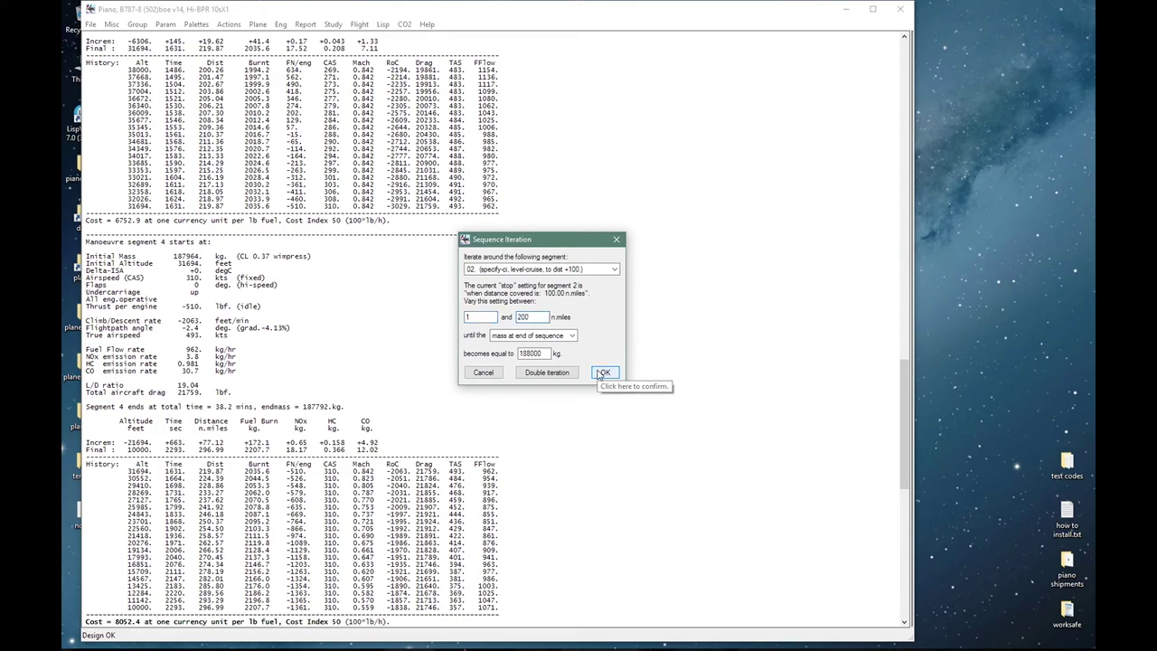
pyautogui.click(534, 353)
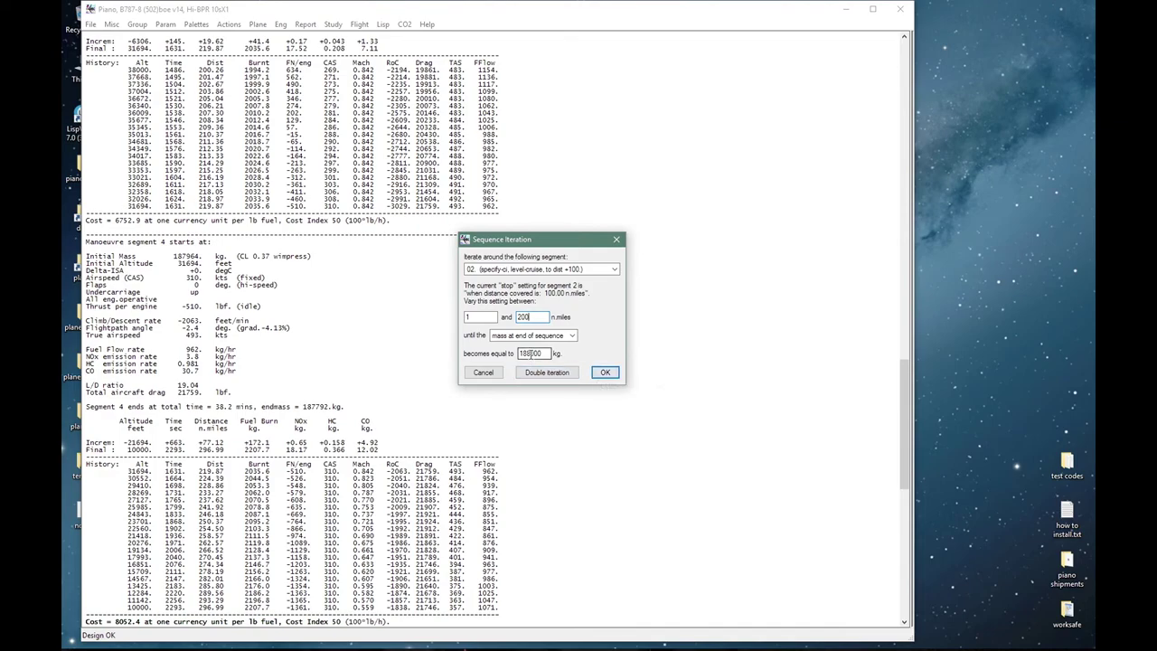
pyautogui.click(604, 372)
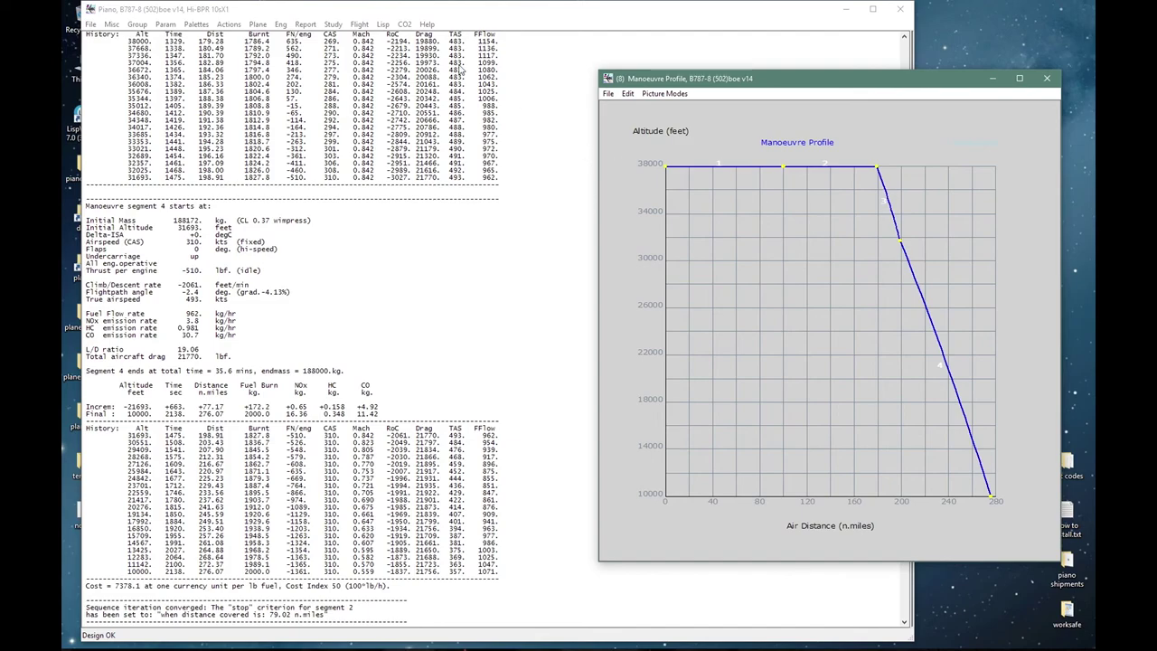
# Step: Set a new sequence iteration targeting a total sequence distance of 500 n.miles
pyautogui.click(369, 25)
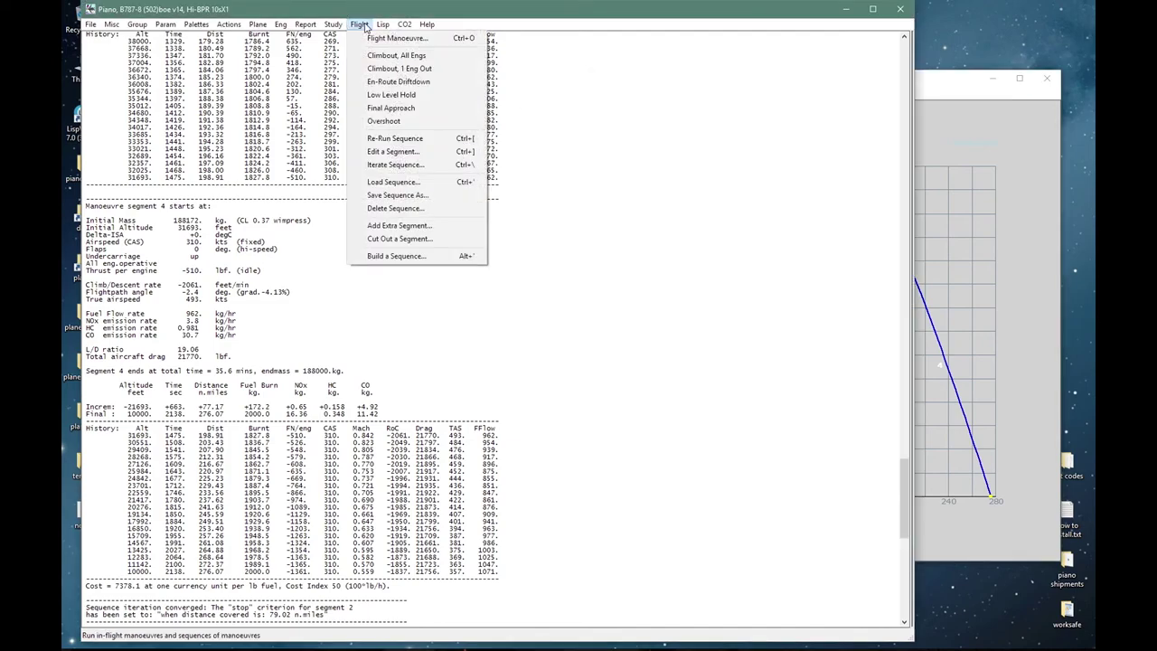
pyautogui.click(394, 165)
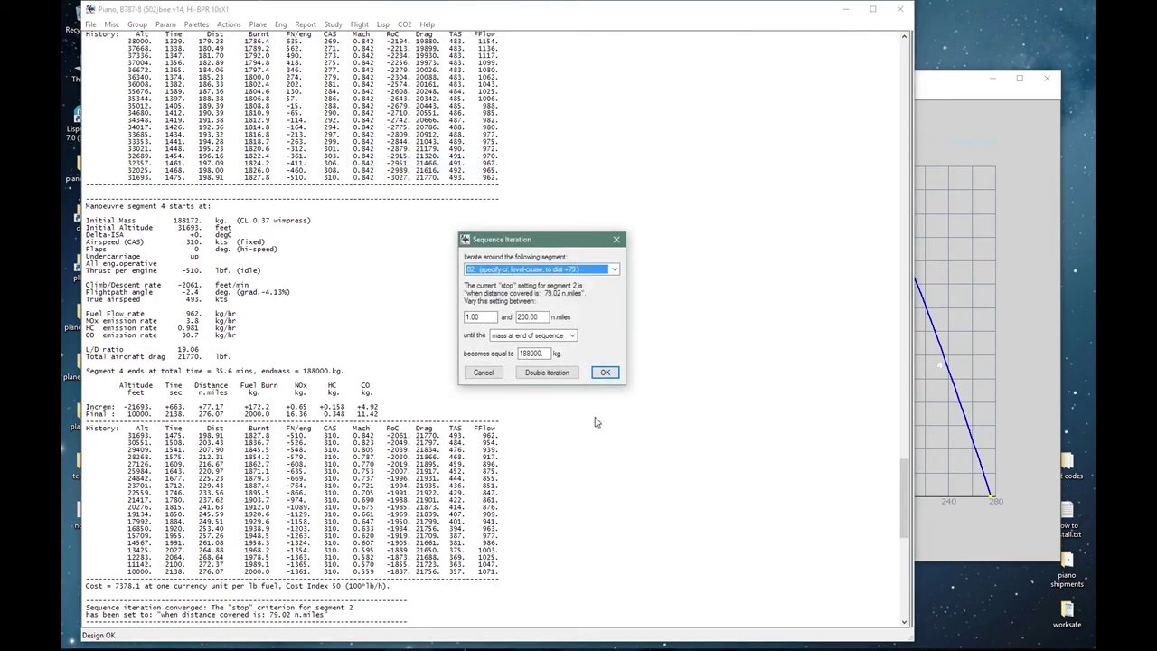
pyautogui.click(560, 336)
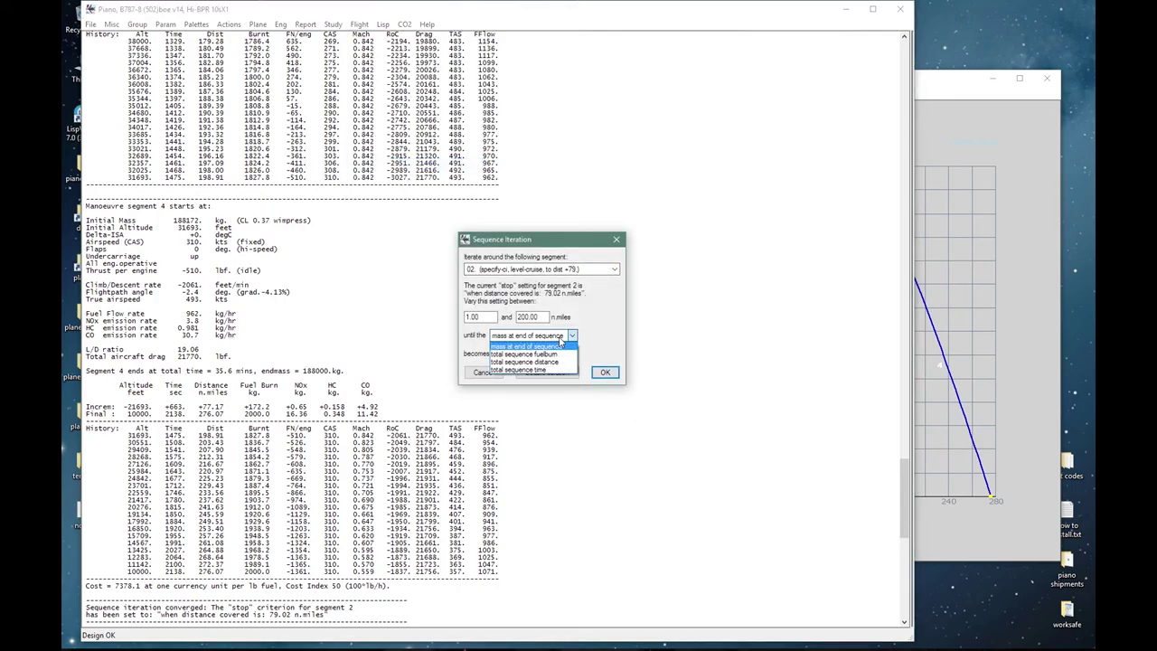
pyautogui.click(543, 361)
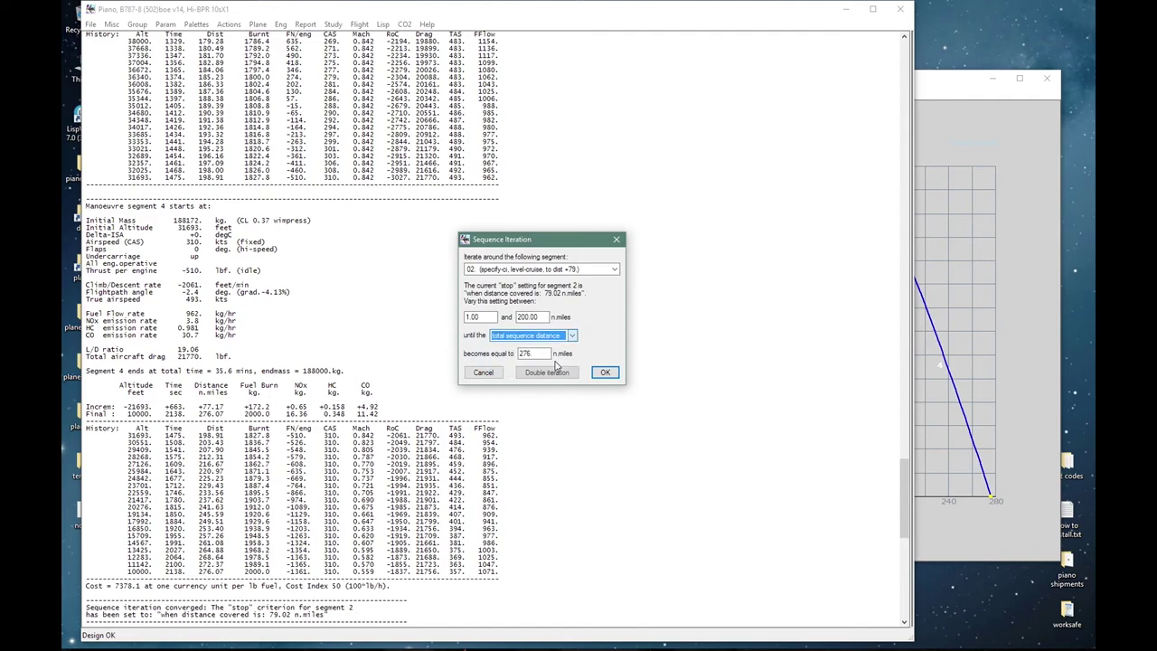
pyautogui.doubleClick(541, 355)
pyautogui.write('500')
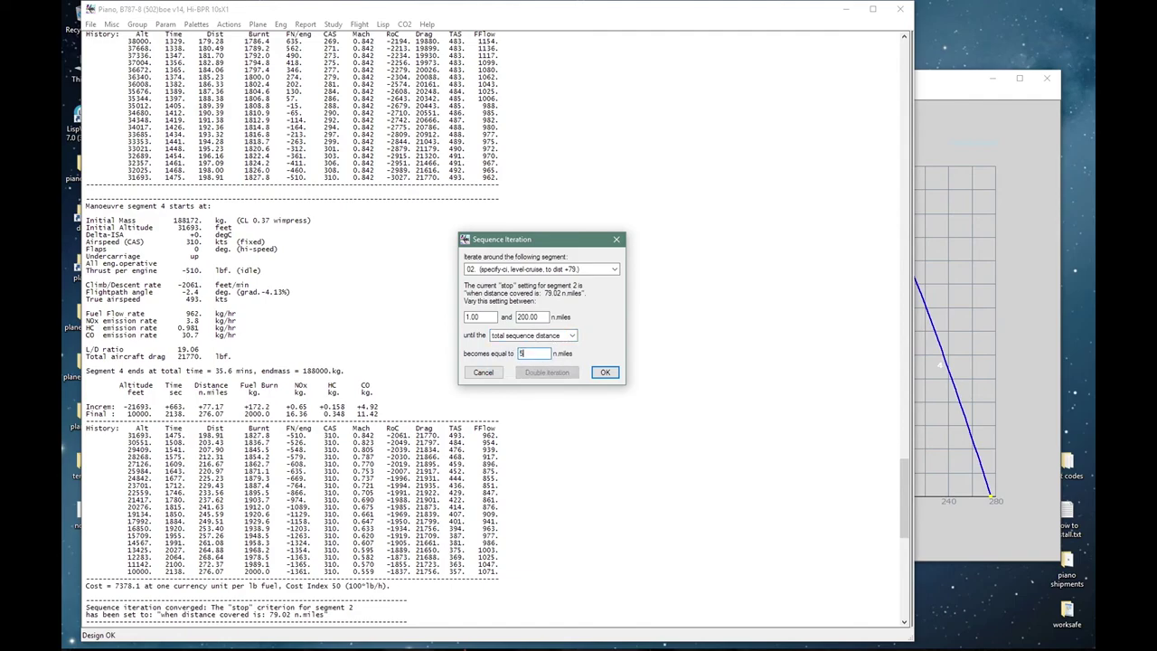
# Step: Iterate on initial mass between 190000 and 195000 kg and run it
pyautogui.click(582, 270)
pyautogui.click(579, 279)
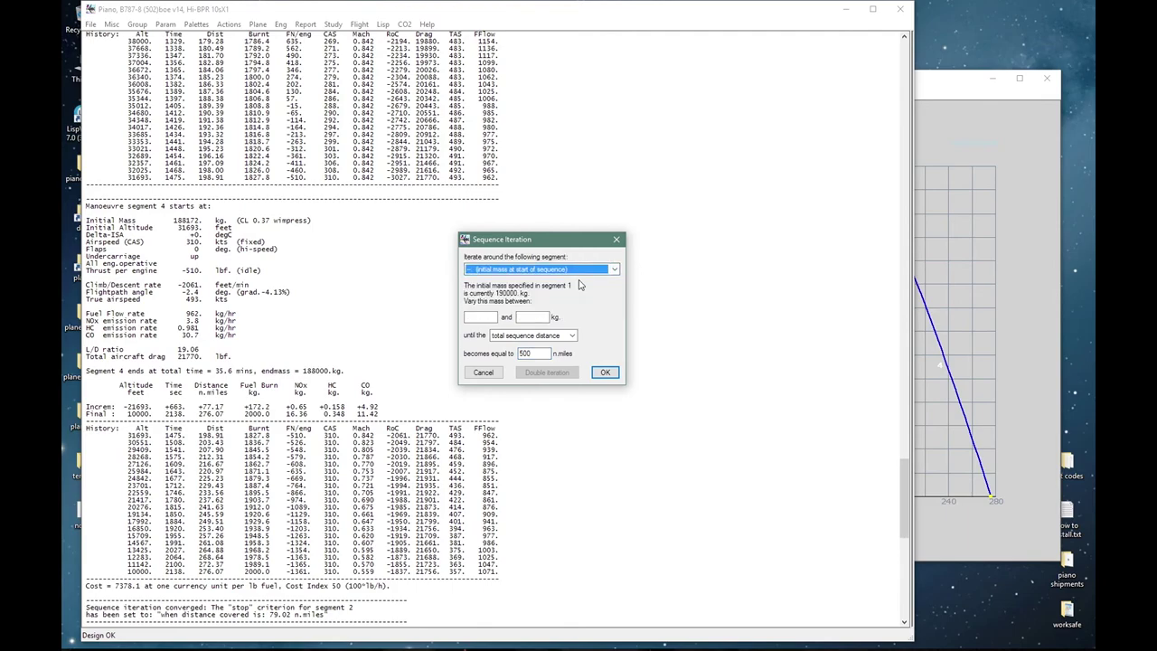
pyautogui.click(486, 316)
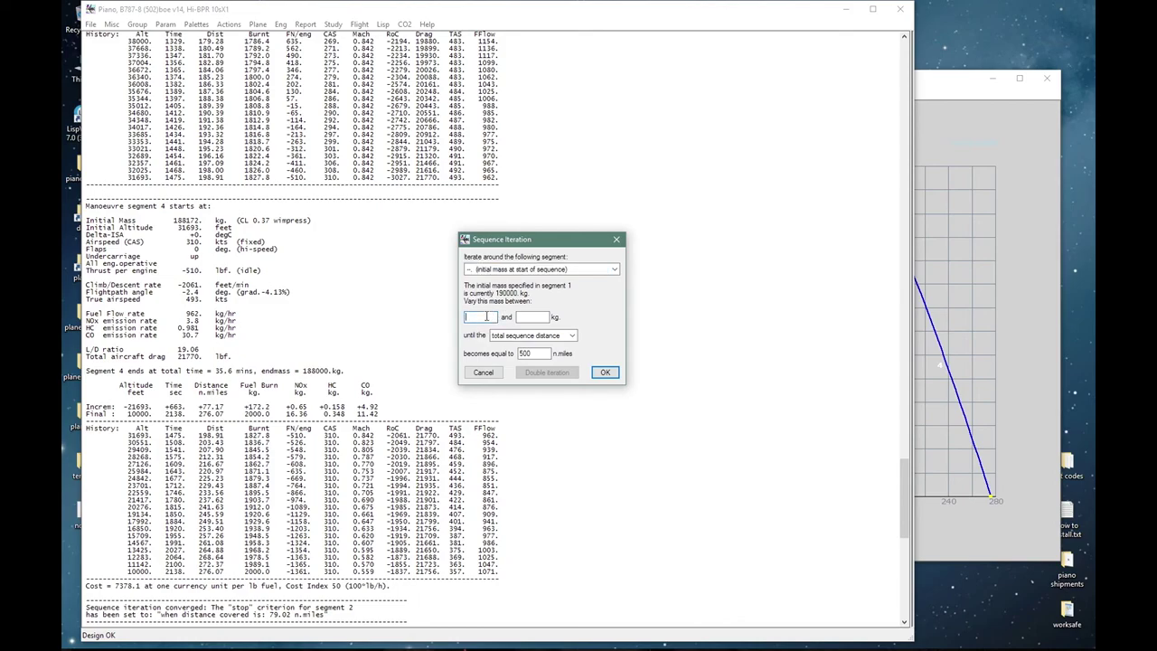
pyautogui.write('190000')
pyautogui.click(527, 316)
pyautogui.write('1')
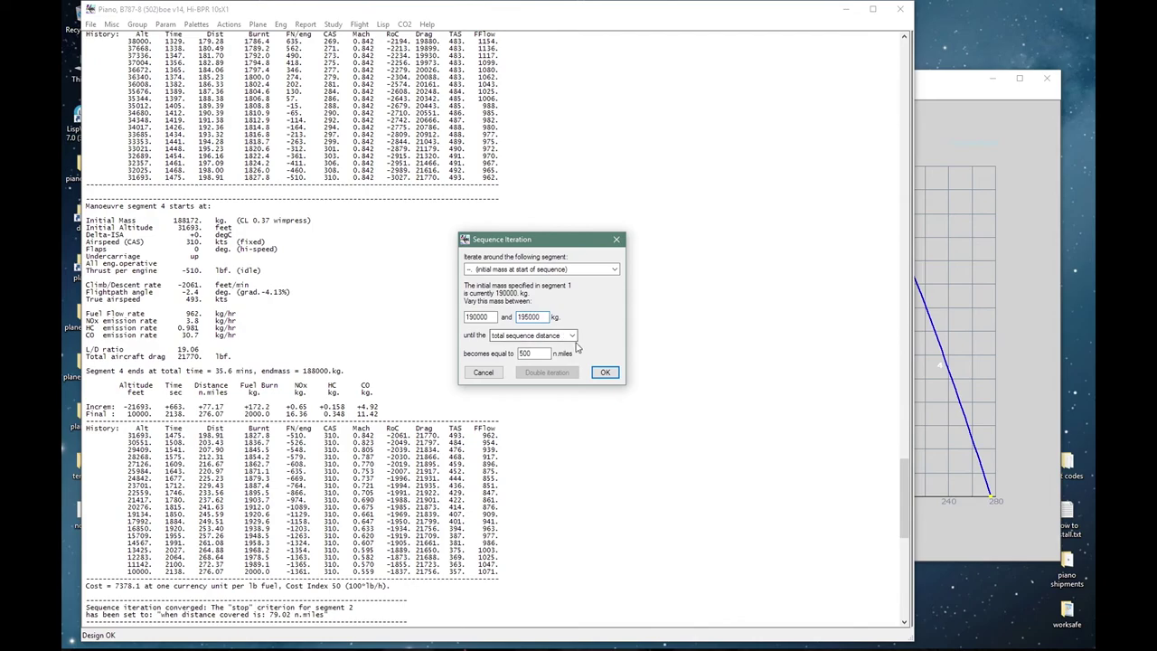
pyautogui.click(603, 373)
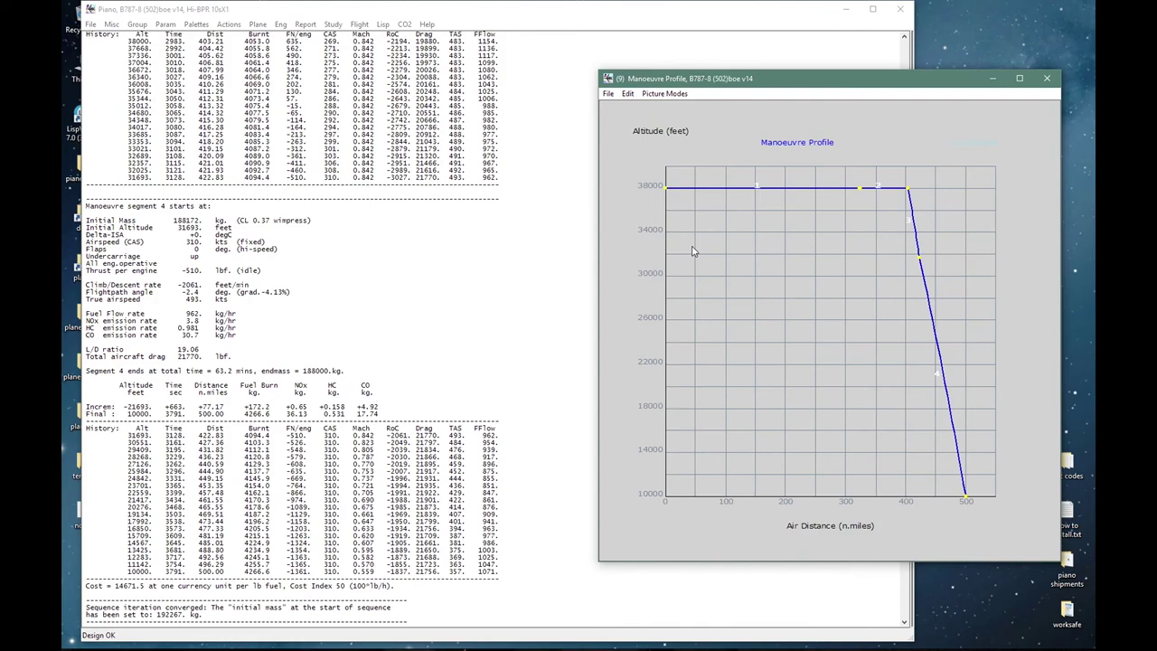
# Step: Save the converged sequence as Untitled, replacing the existing sequence file
pyautogui.click(546, 183)
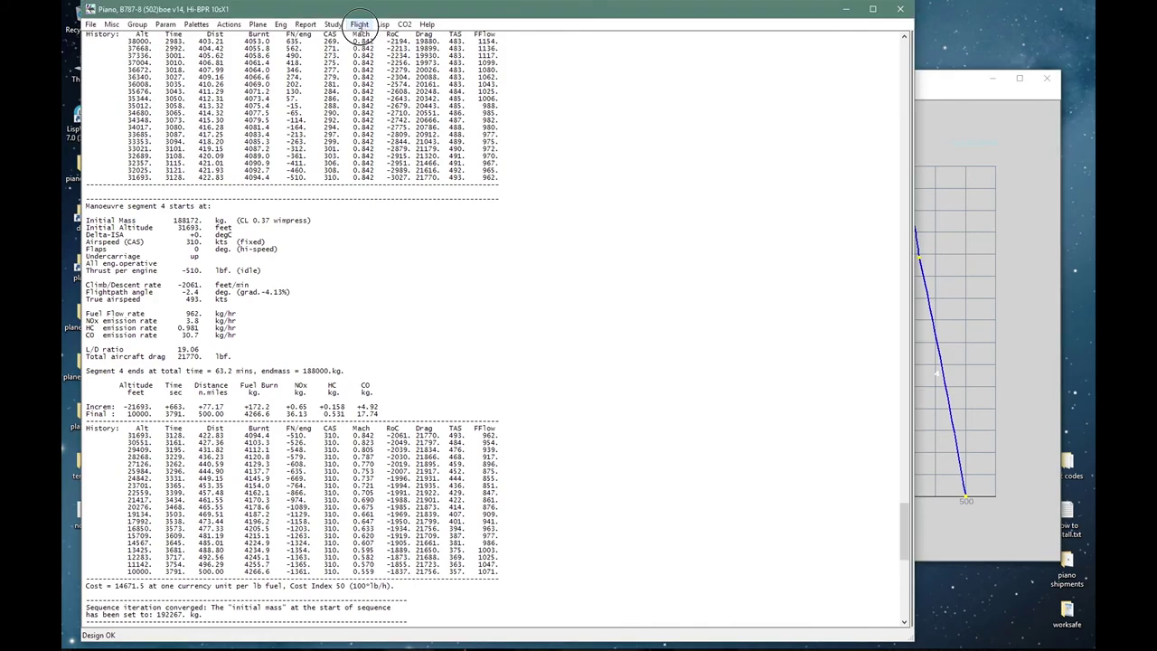
pyautogui.click(359, 24)
pyautogui.click(396, 195)
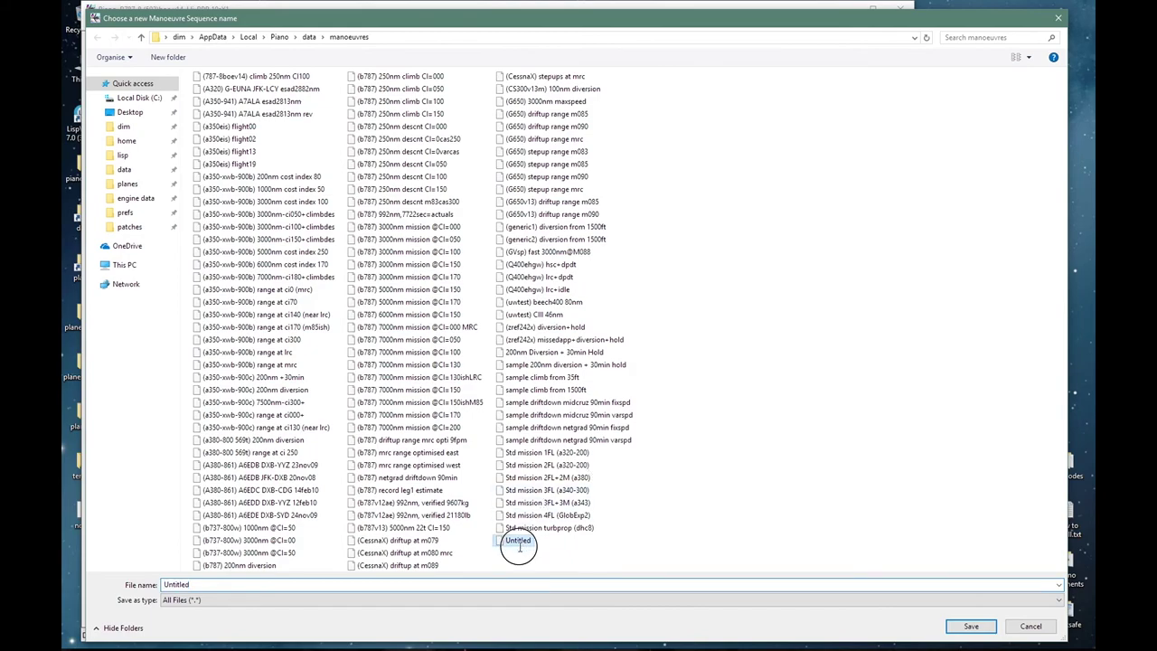
pyautogui.doubleClick(517, 539)
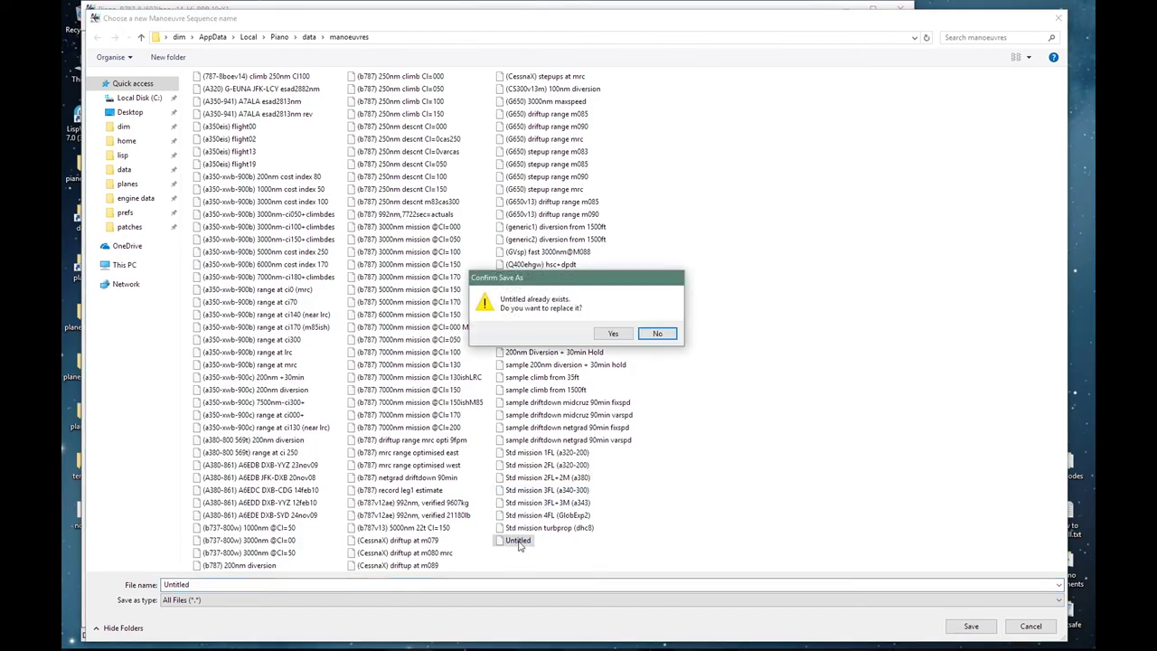
pyautogui.click(609, 334)
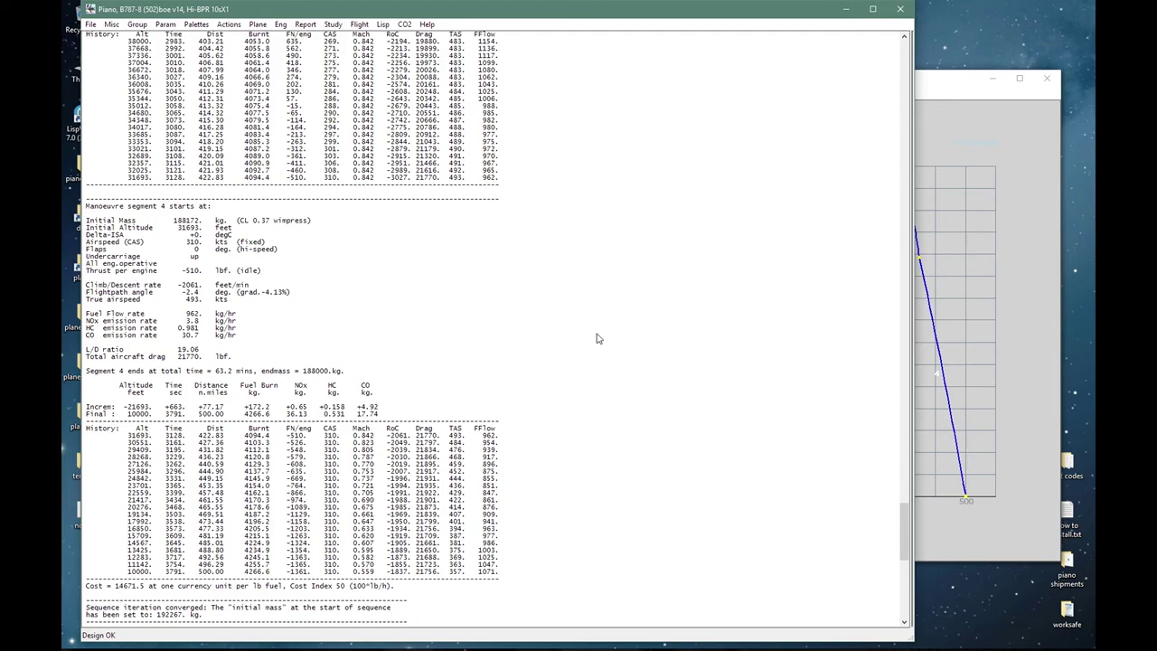
pyautogui.click(258, 24)
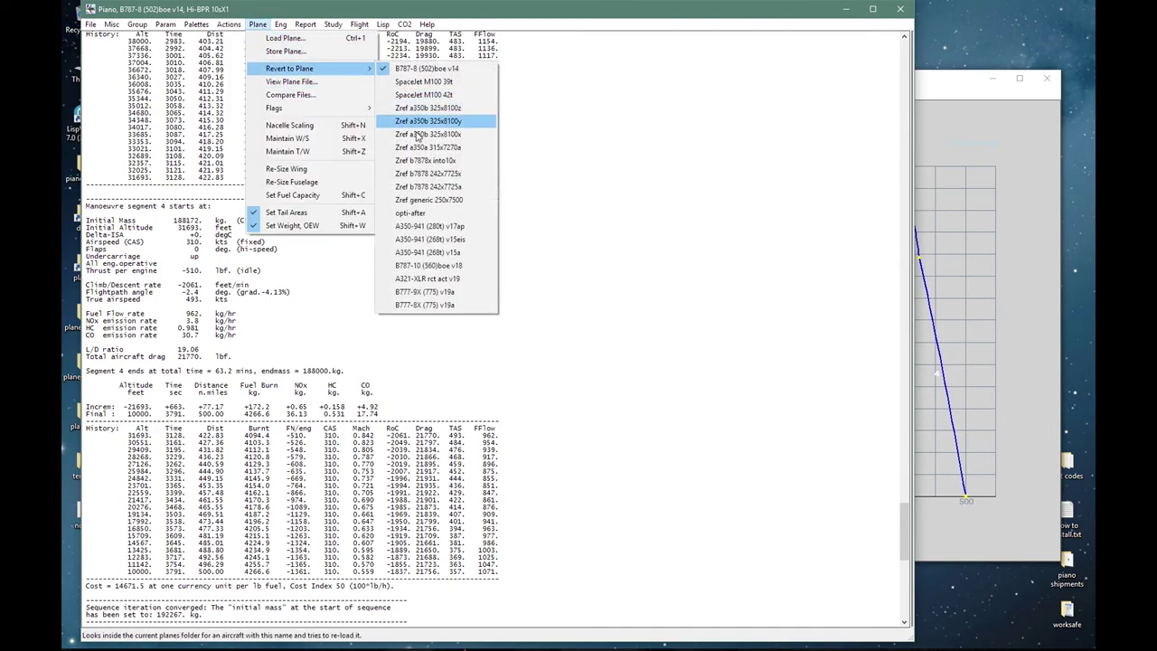
# Step: Revert to the A350-941 (268t) v15a aircraft and close its 3-view drawing
pyautogui.click(458, 253)
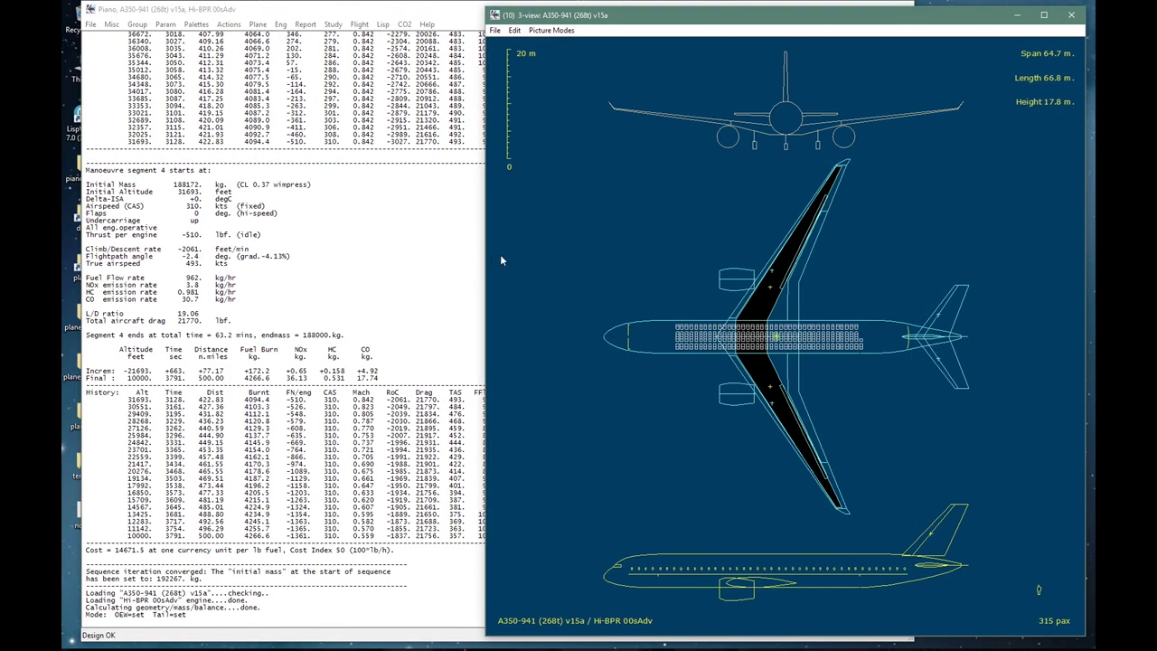
pyautogui.click(584, 260)
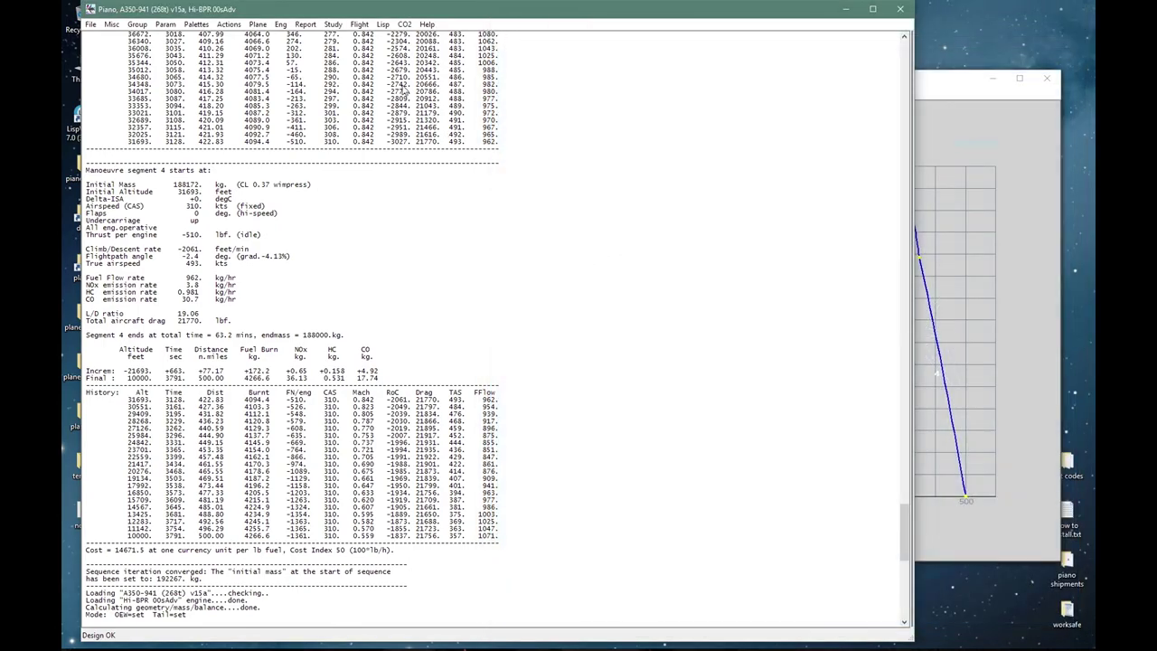
pyautogui.click(365, 27)
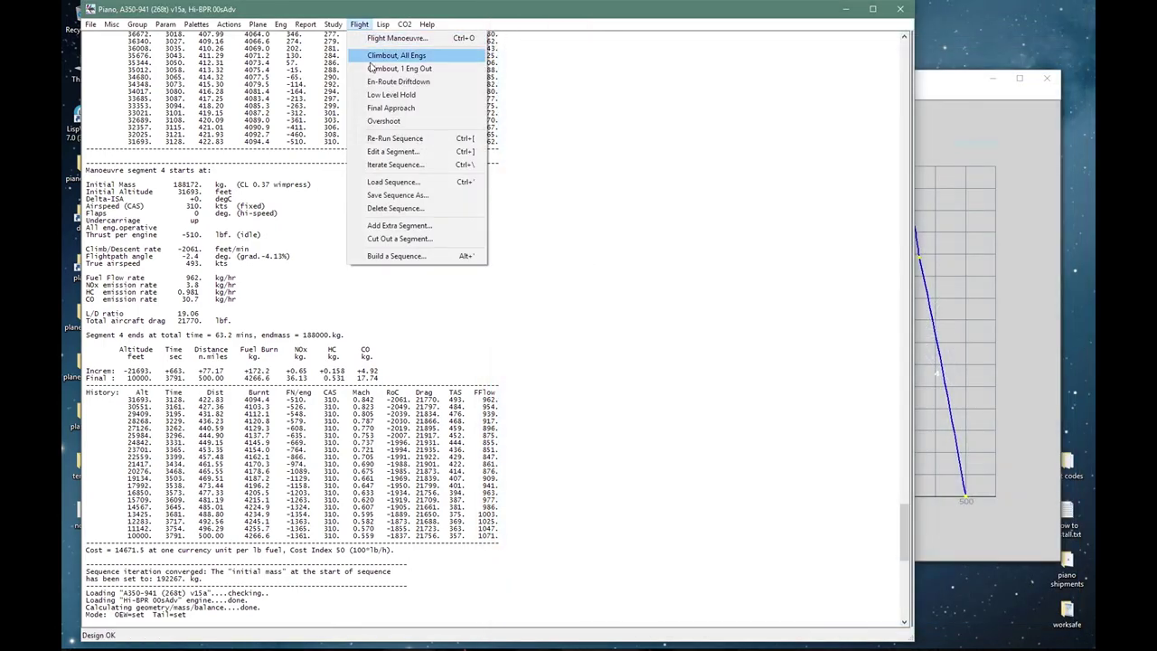
# Step: Rerun the sequence with segment 1 starting at 230e3 kg and stopping at 229e3 kg
pyautogui.click(376, 138)
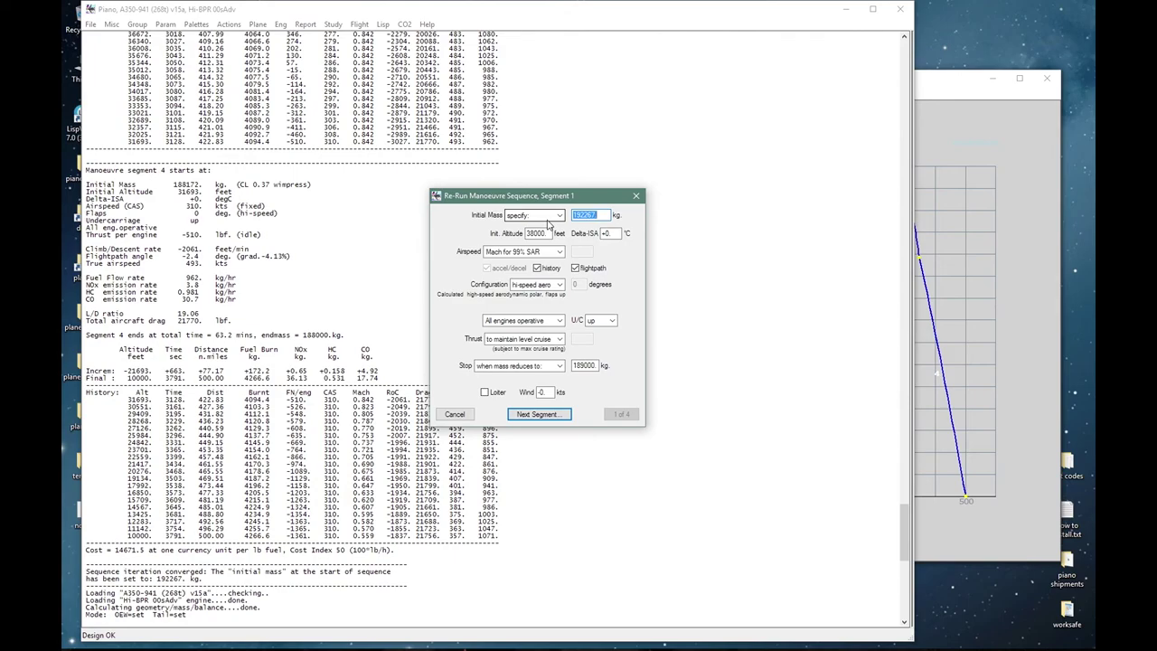
pyautogui.click(548, 218)
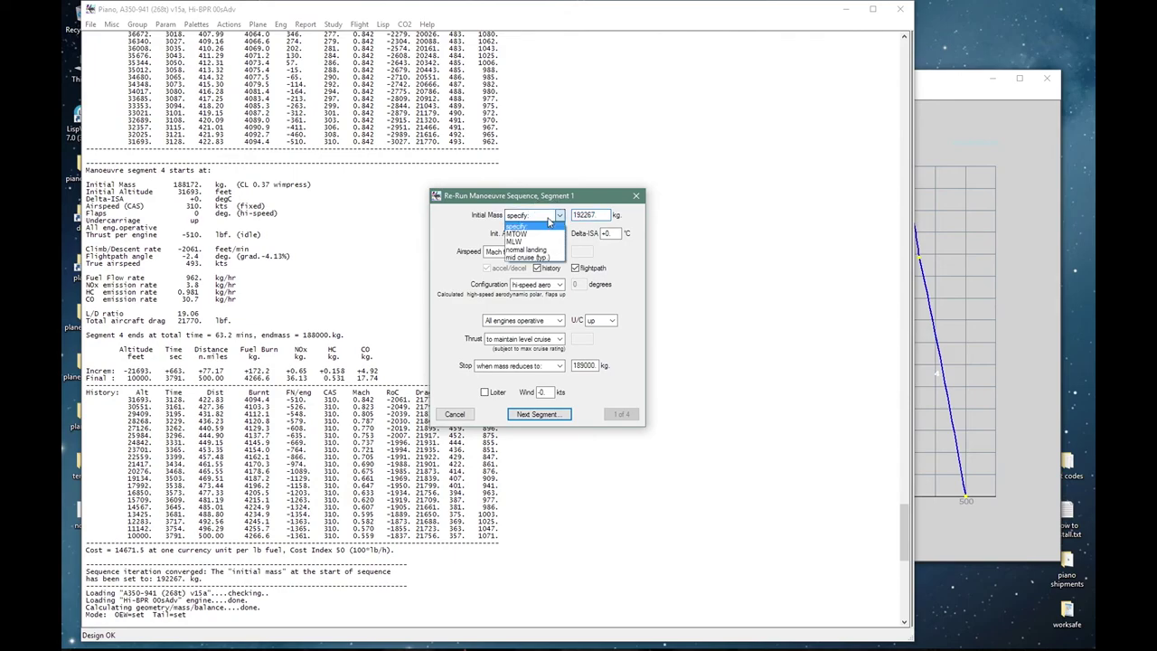
pyautogui.click(536, 257)
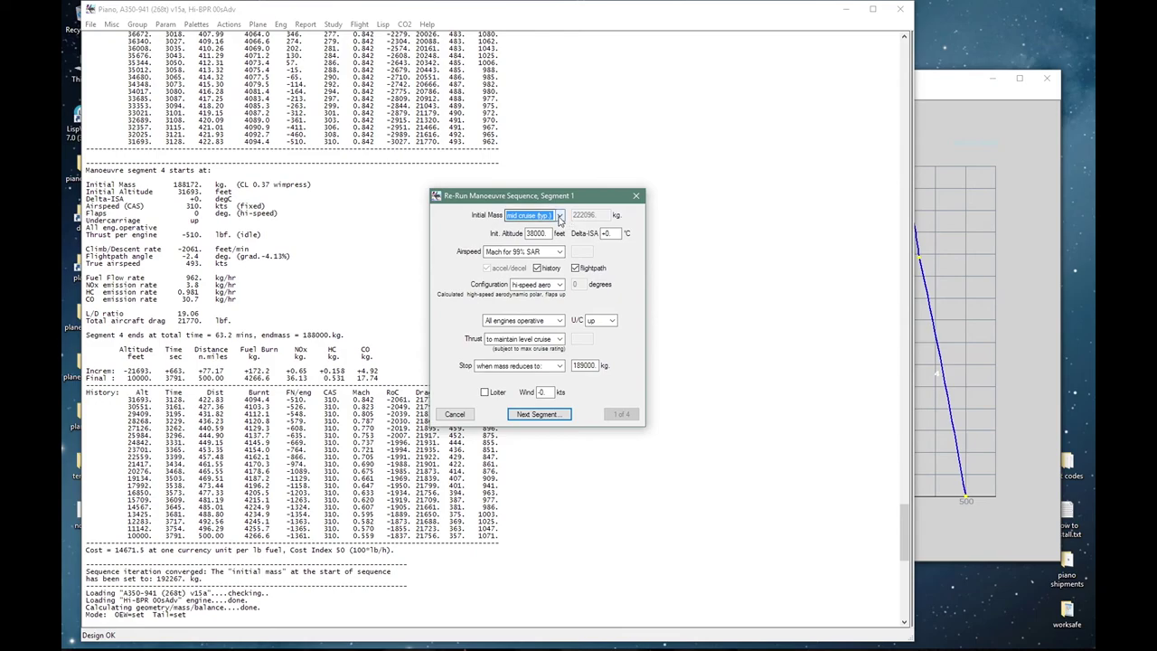
pyautogui.click(560, 216)
pyautogui.click(529, 224)
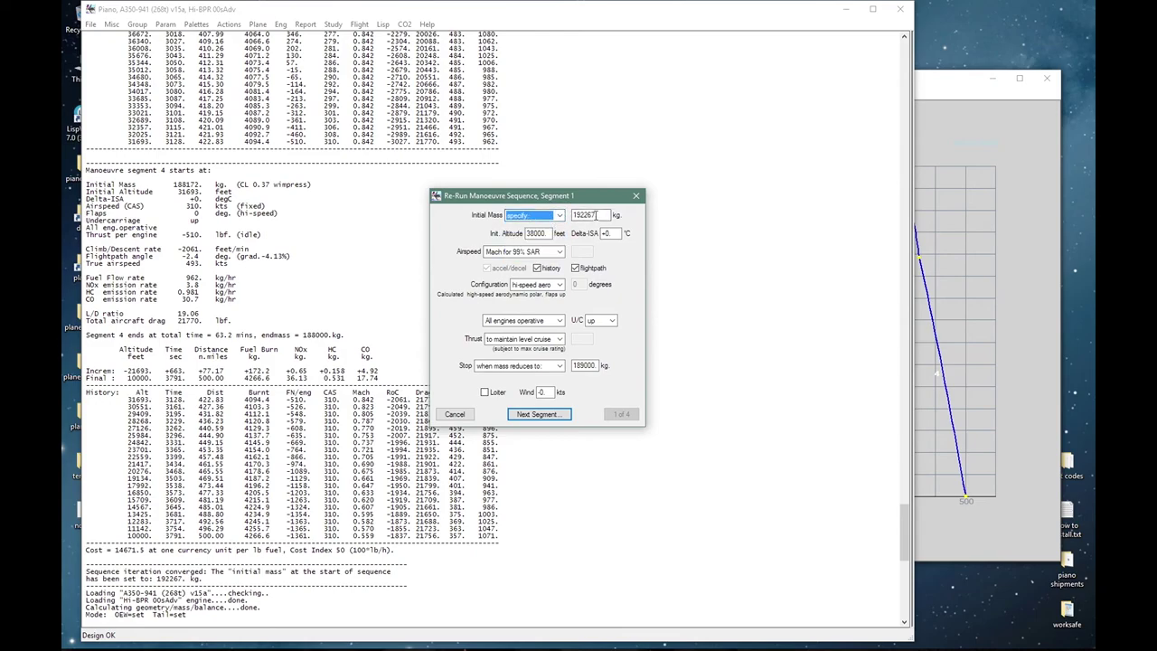
pyautogui.doubleClick(595, 214)
pyautogui.write('230e3')
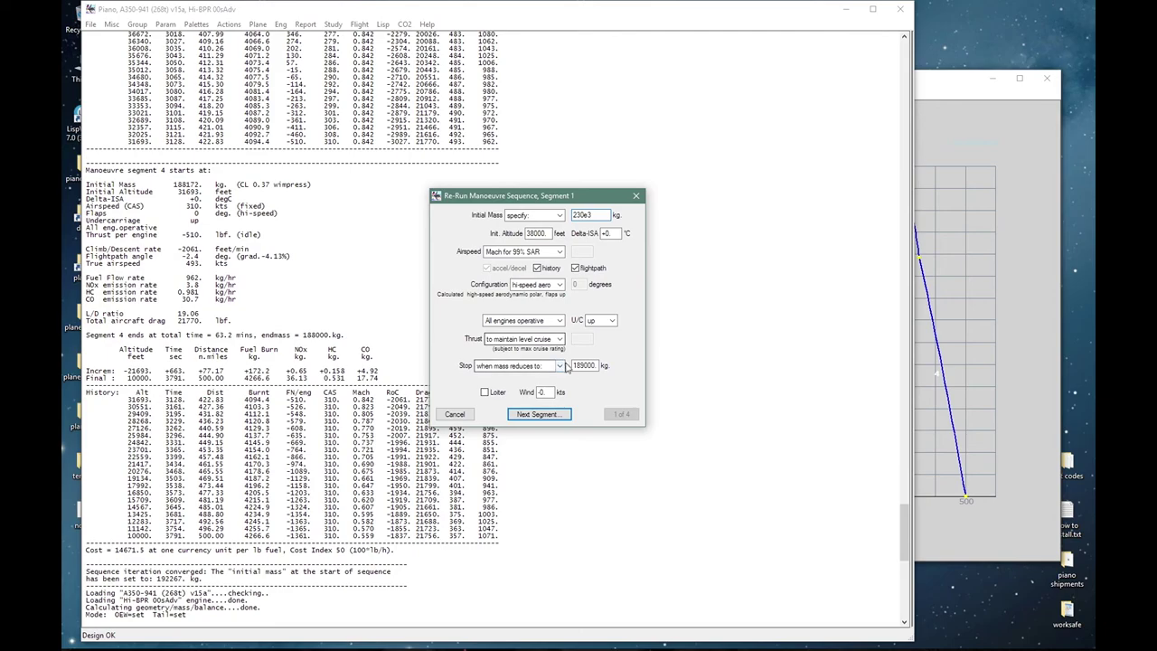
pyautogui.doubleClick(587, 366)
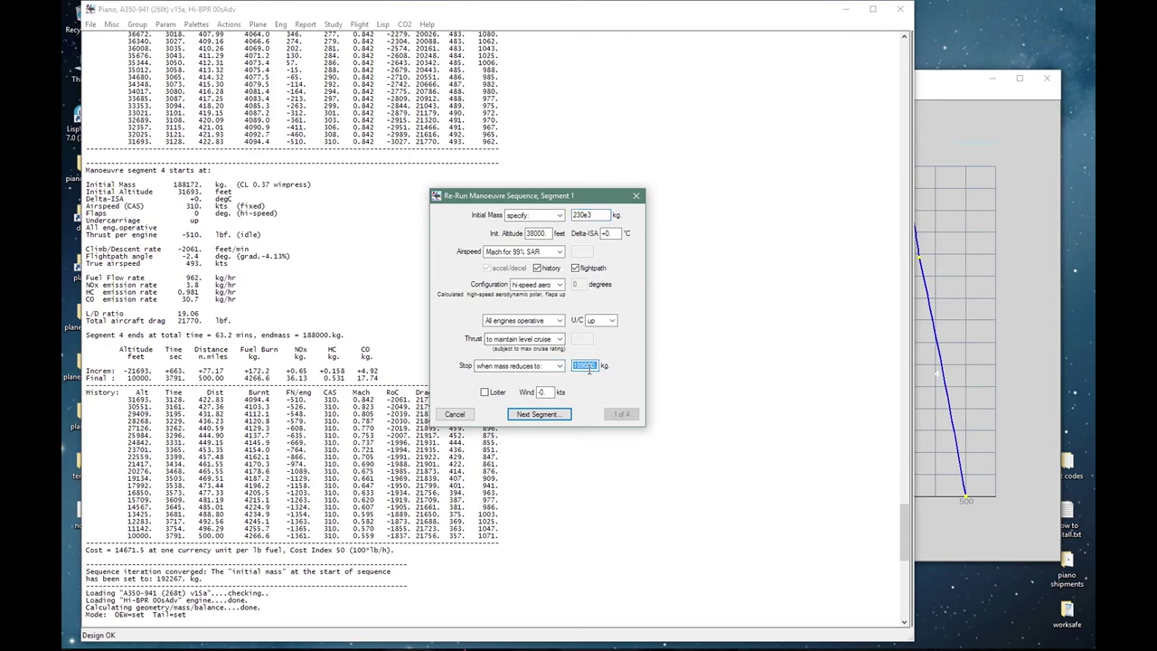
pyautogui.write('229e3')
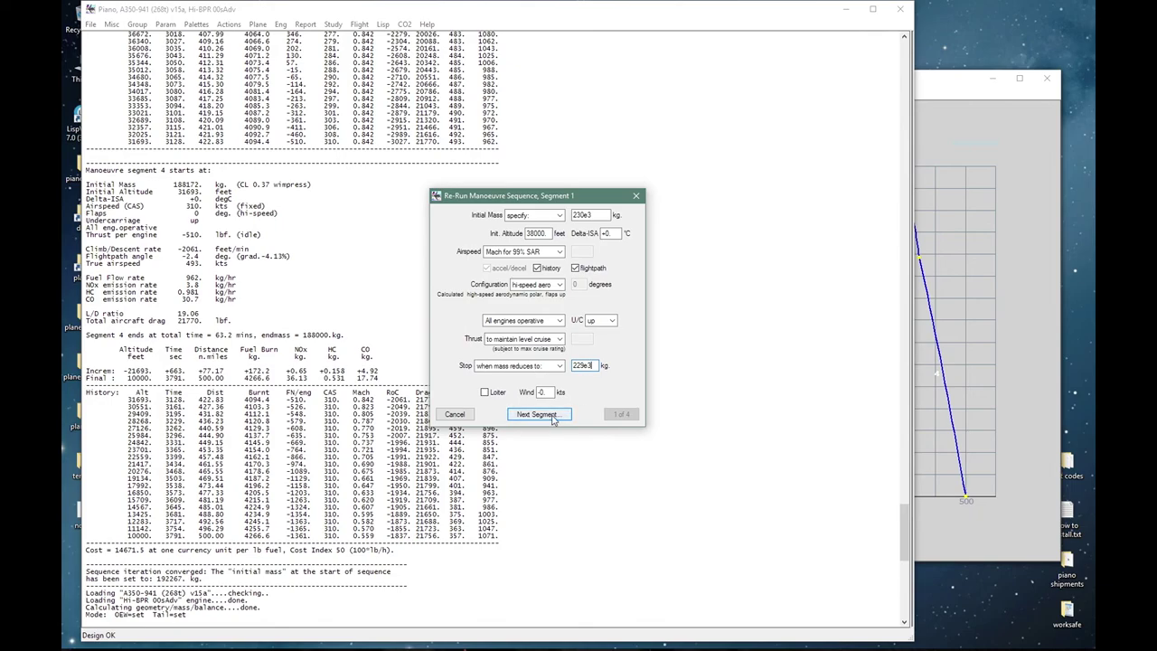
pyautogui.click(538, 414)
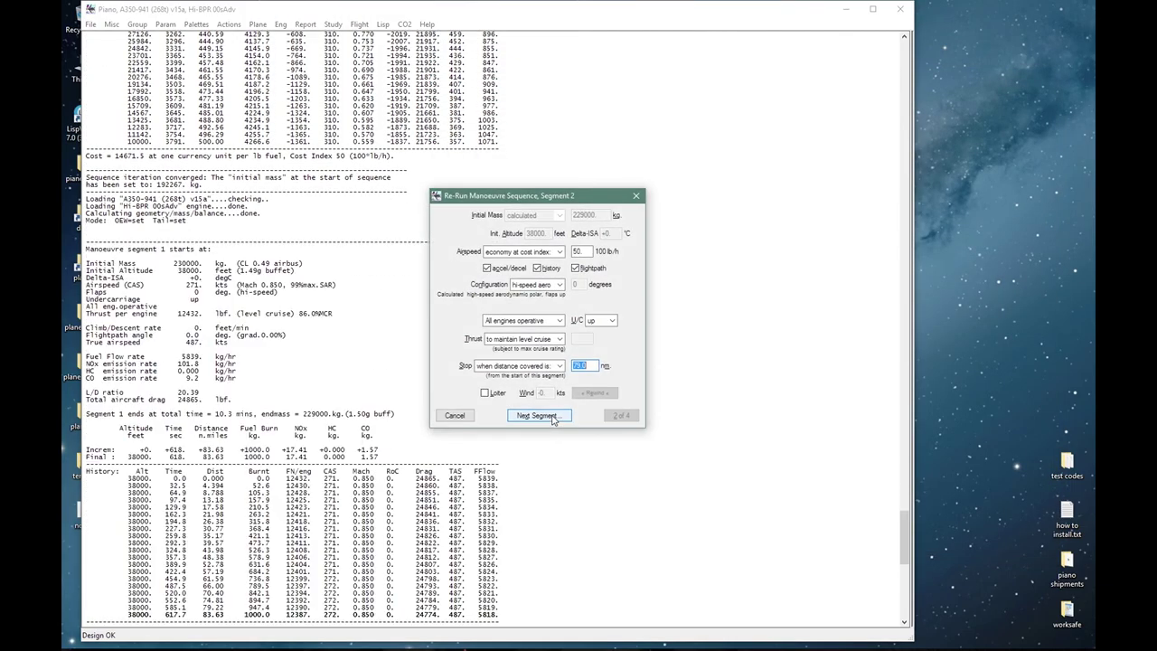
# Step: Give segment 2 a cost index of 150 and a stop distance of 50
pyautogui.click(585, 251)
pyautogui.doubleClick(587, 253)
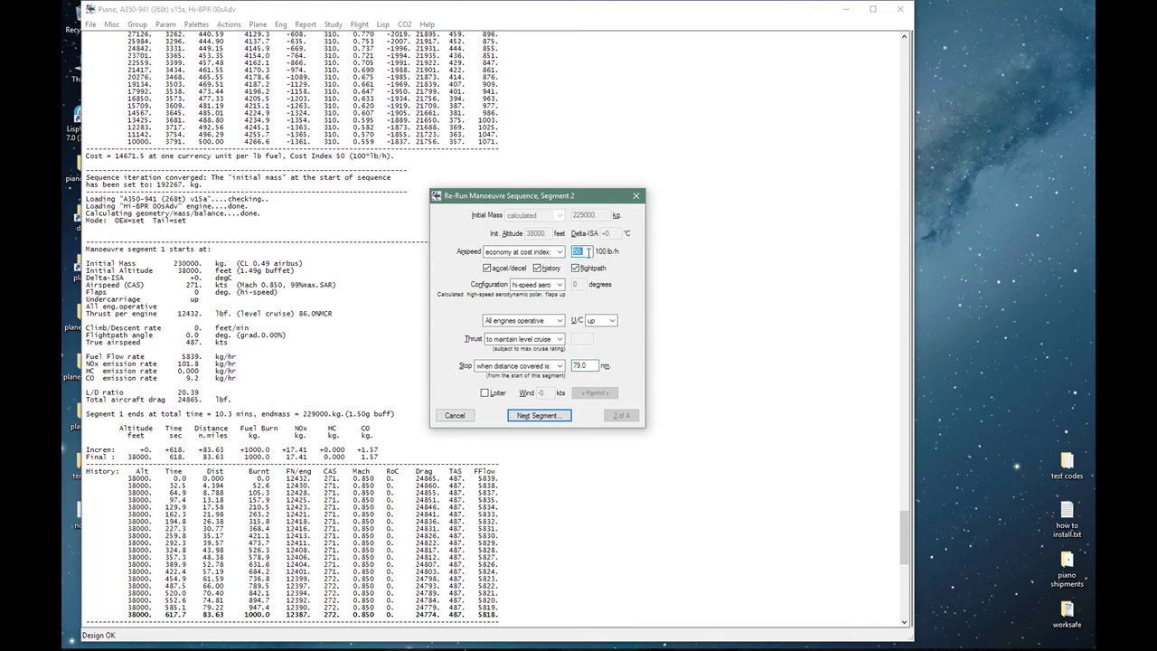
pyautogui.write('150')
pyautogui.doubleClick(593, 366)
pyautogui.write('50')
pyautogui.press('Return')
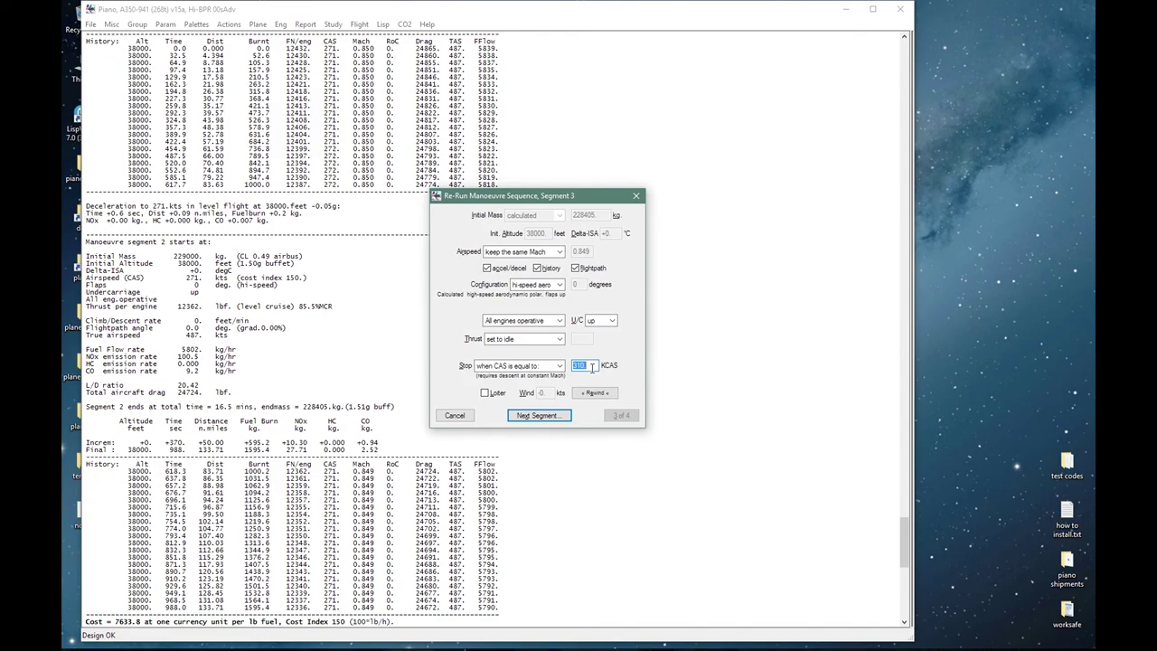
# Step: Accept segments 3 and 4, finish the rerun, and clear the output window
pyautogui.press('Return')
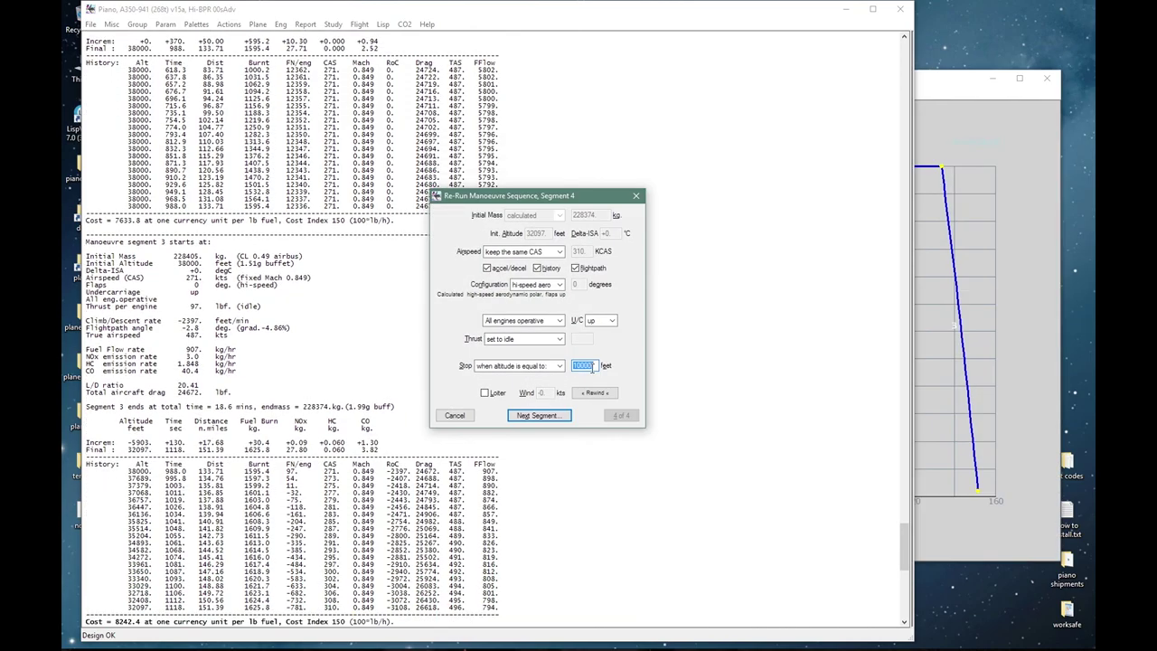
pyautogui.press('Return')
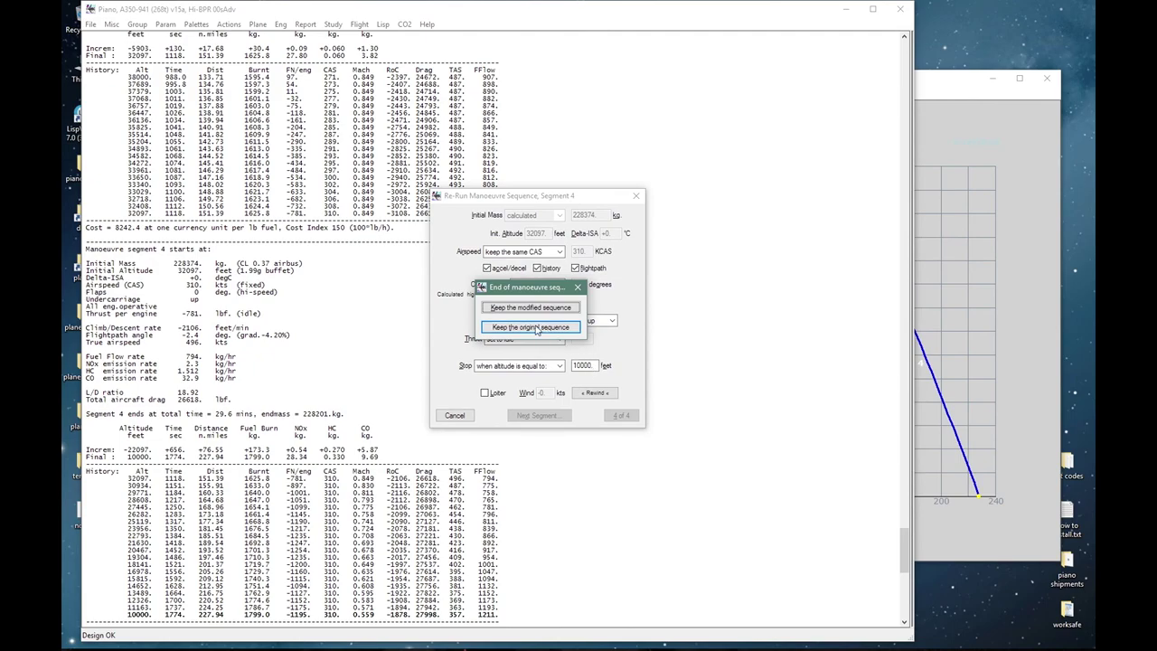
pyautogui.click(515, 308)
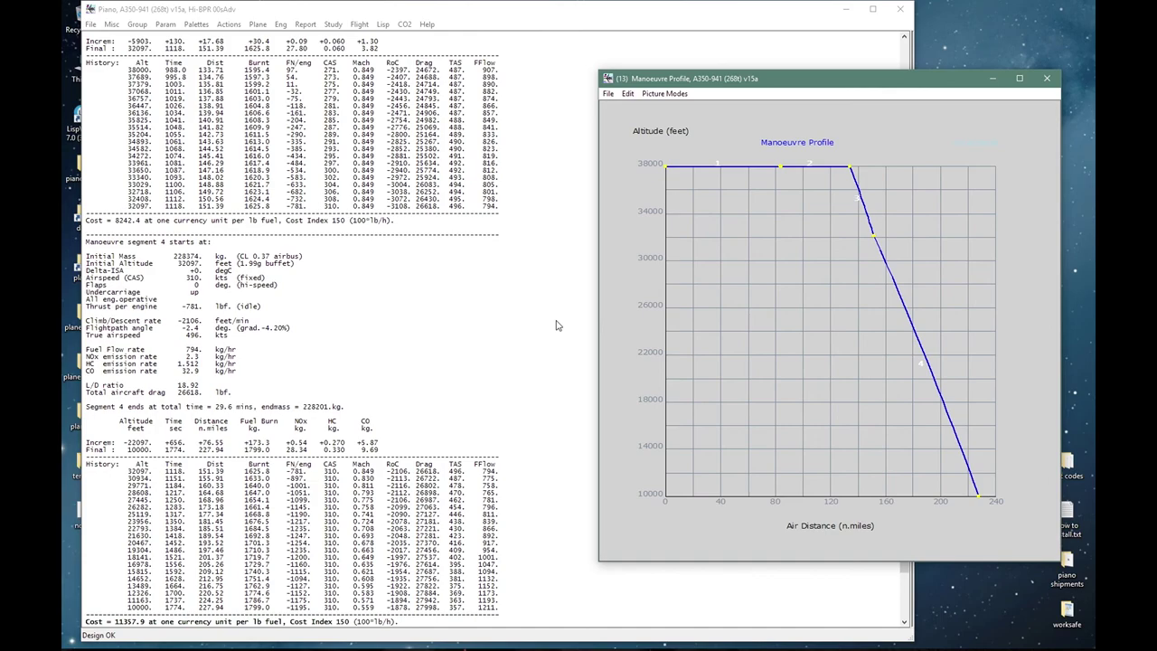
pyautogui.click(557, 325)
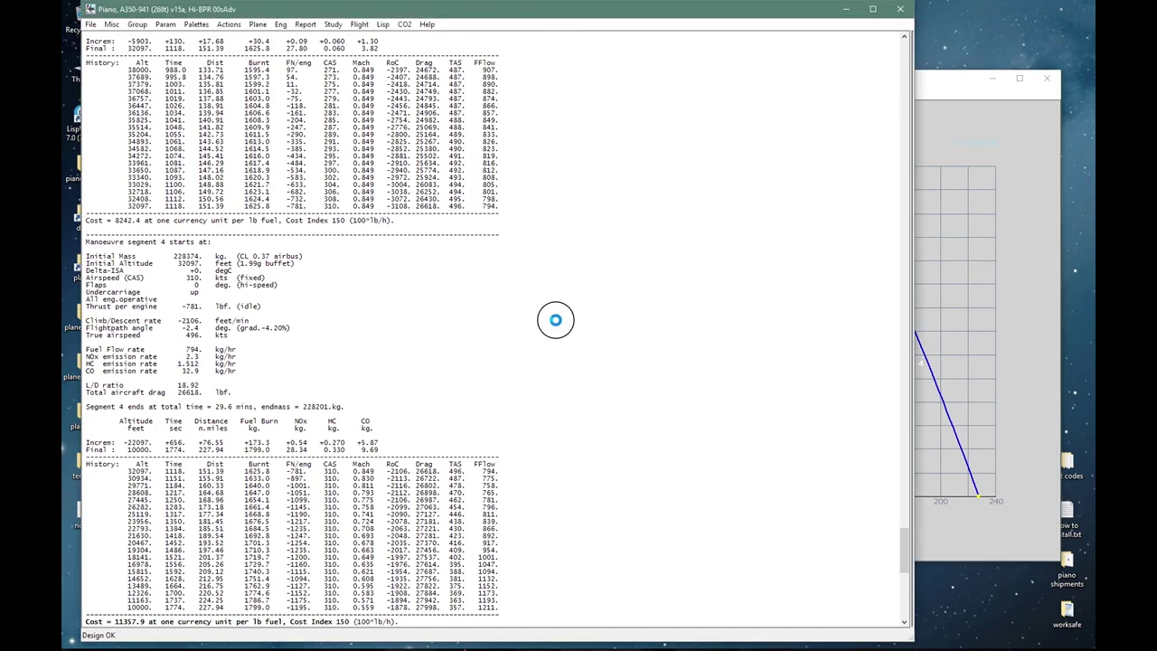
pyautogui.rightClick(528, 243)
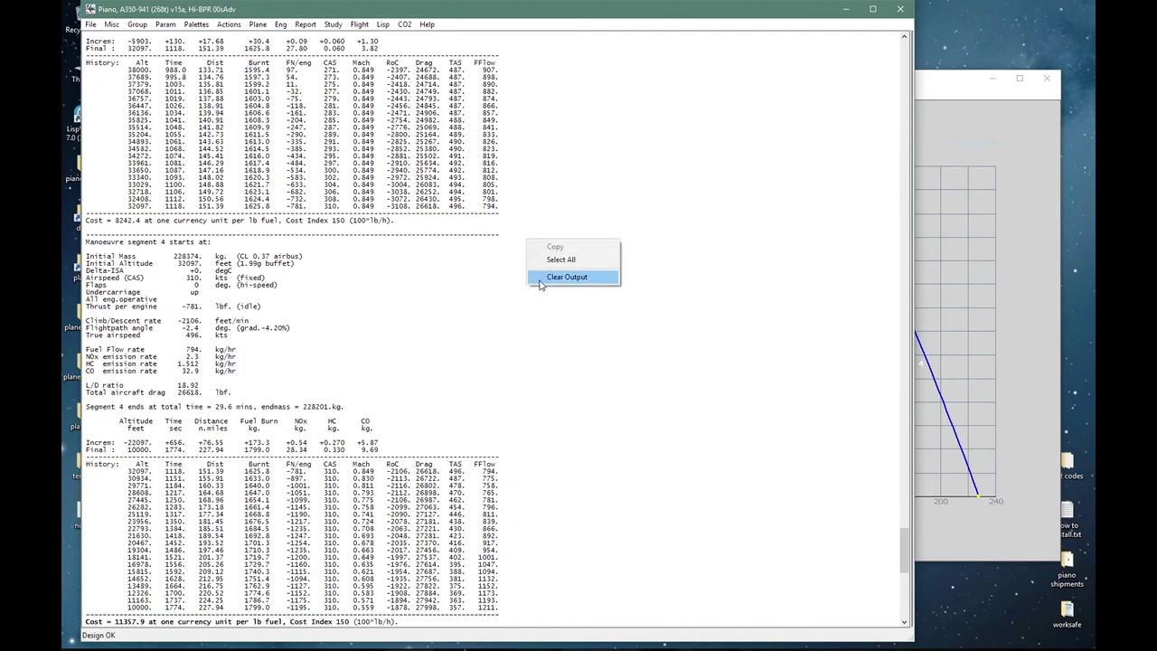
pyautogui.click(543, 276)
# Step: Revert to the B787-8 (502)boe v14 aircraft
pyautogui.click(258, 24)
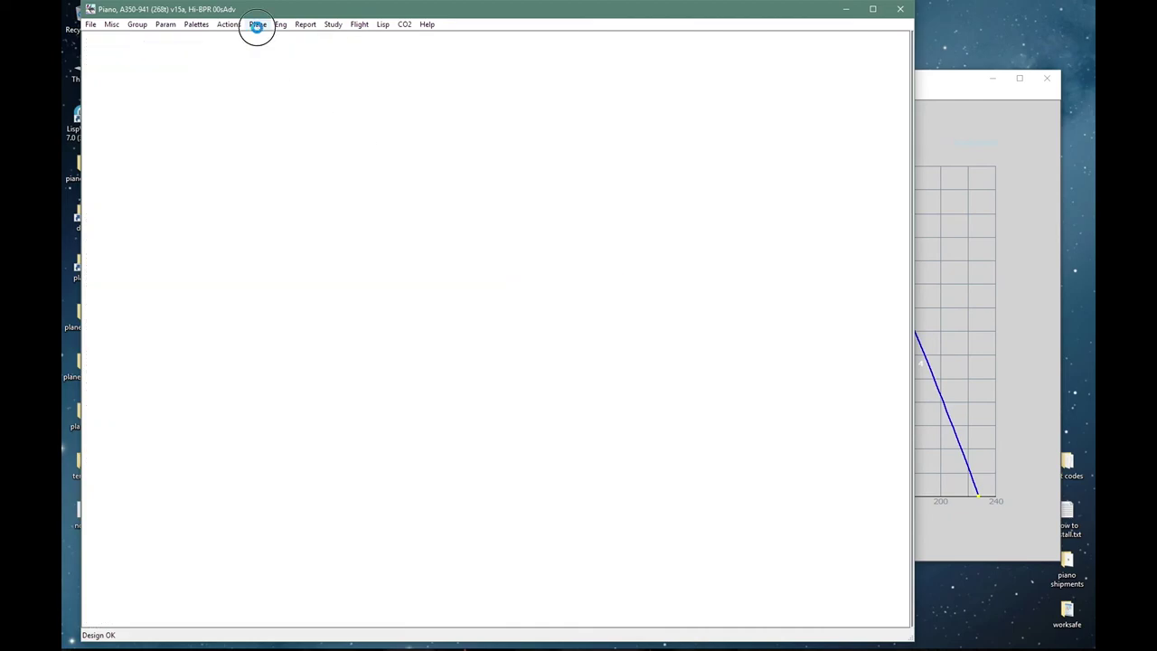
pyautogui.moveTo(279, 72)
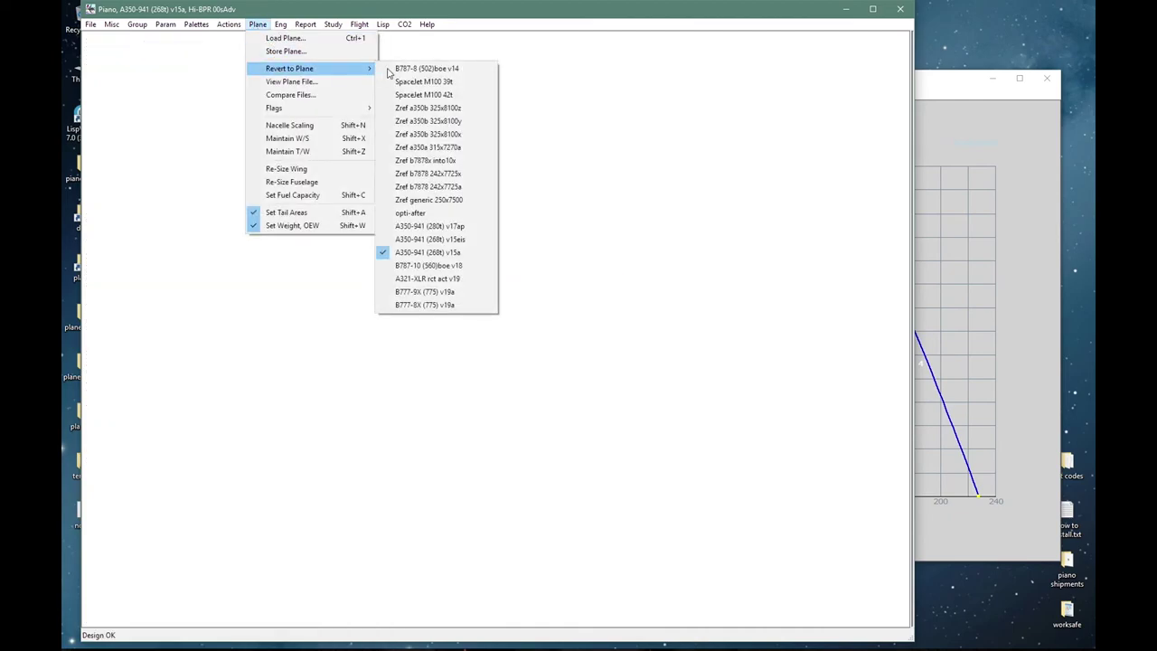
pyautogui.click(399, 68)
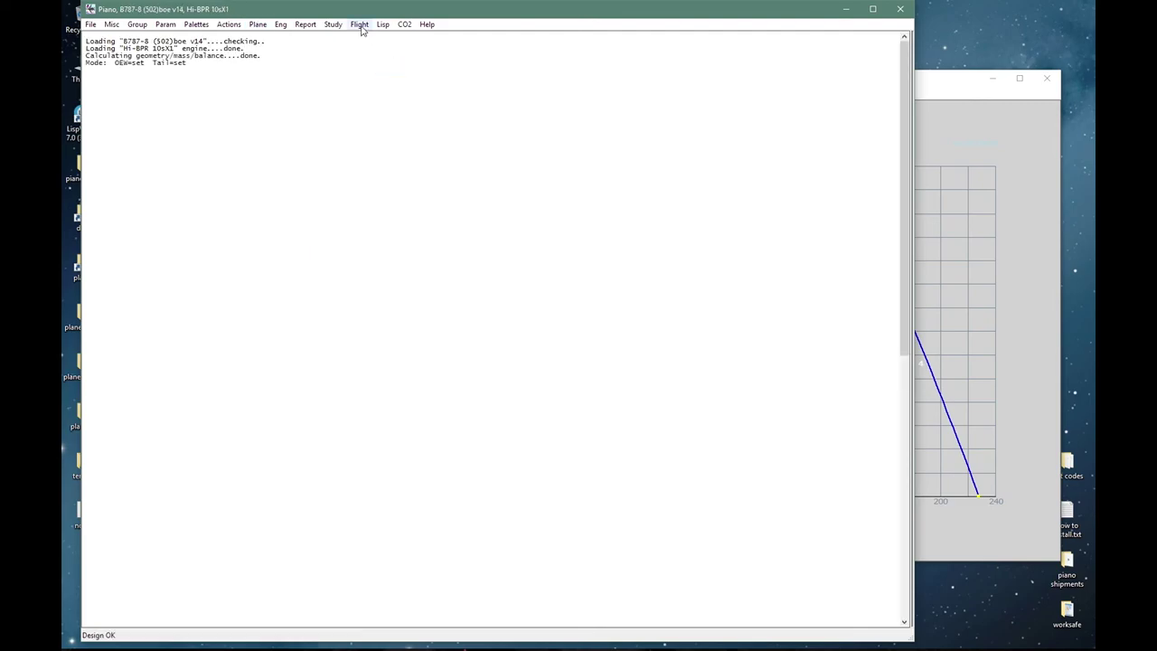
# Step: Load the Untitled manoeuvre sequence and run it uninterrupted
pyautogui.click(358, 24)
pyautogui.click(380, 181)
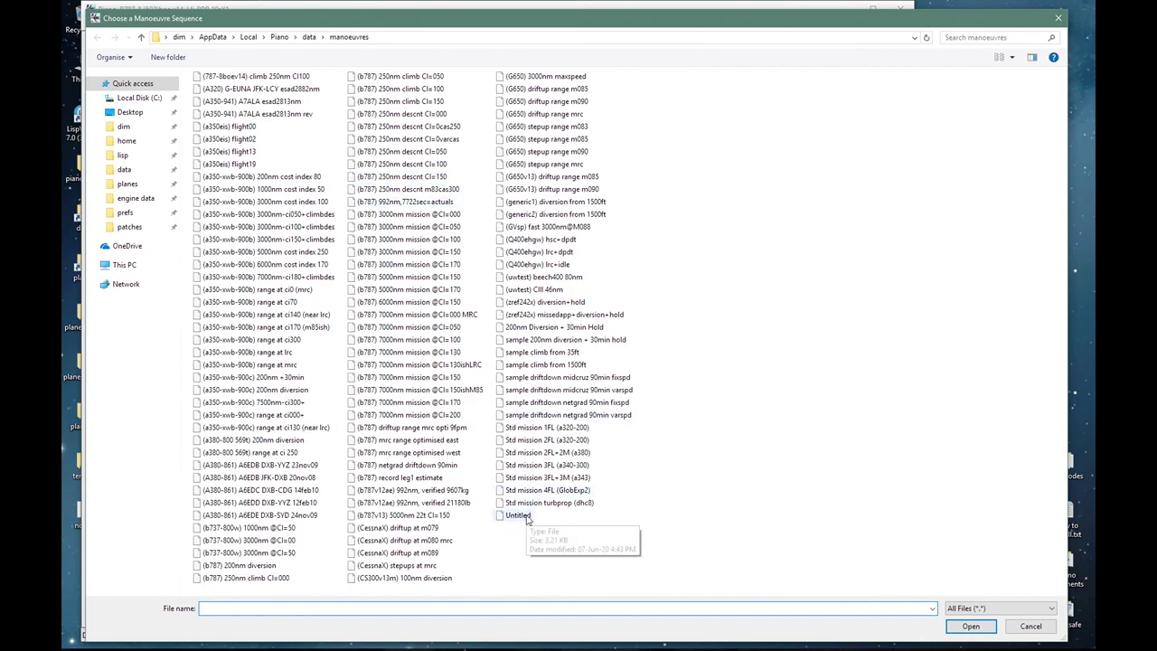
pyautogui.click(520, 515)
pyautogui.click(520, 515)
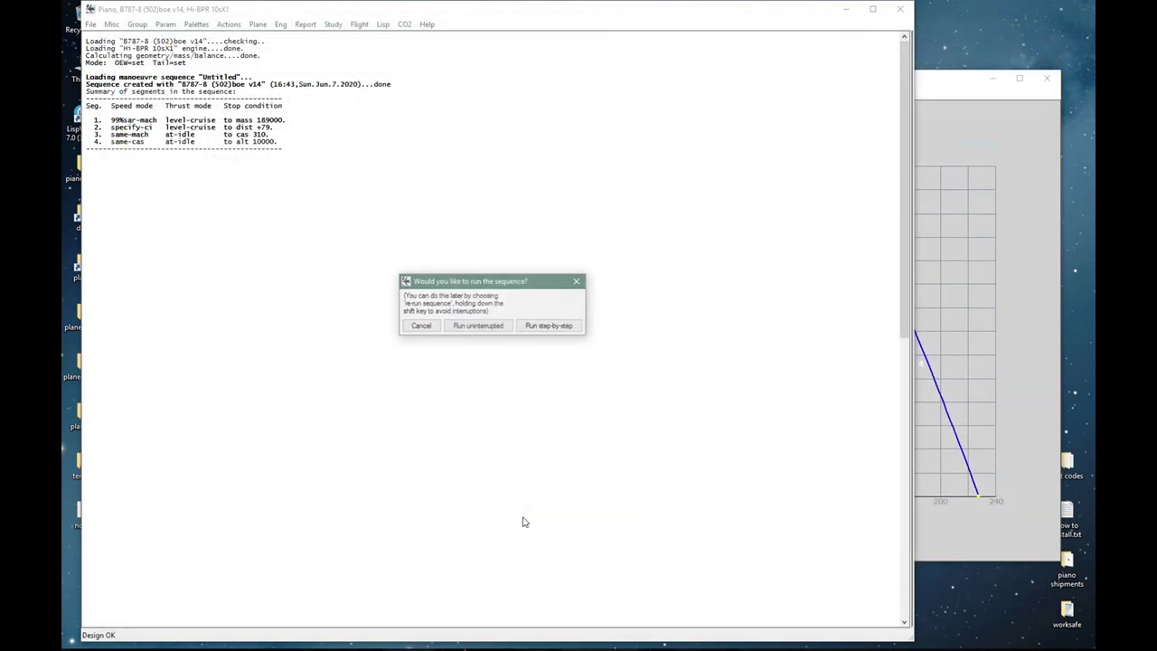
pyautogui.click(478, 325)
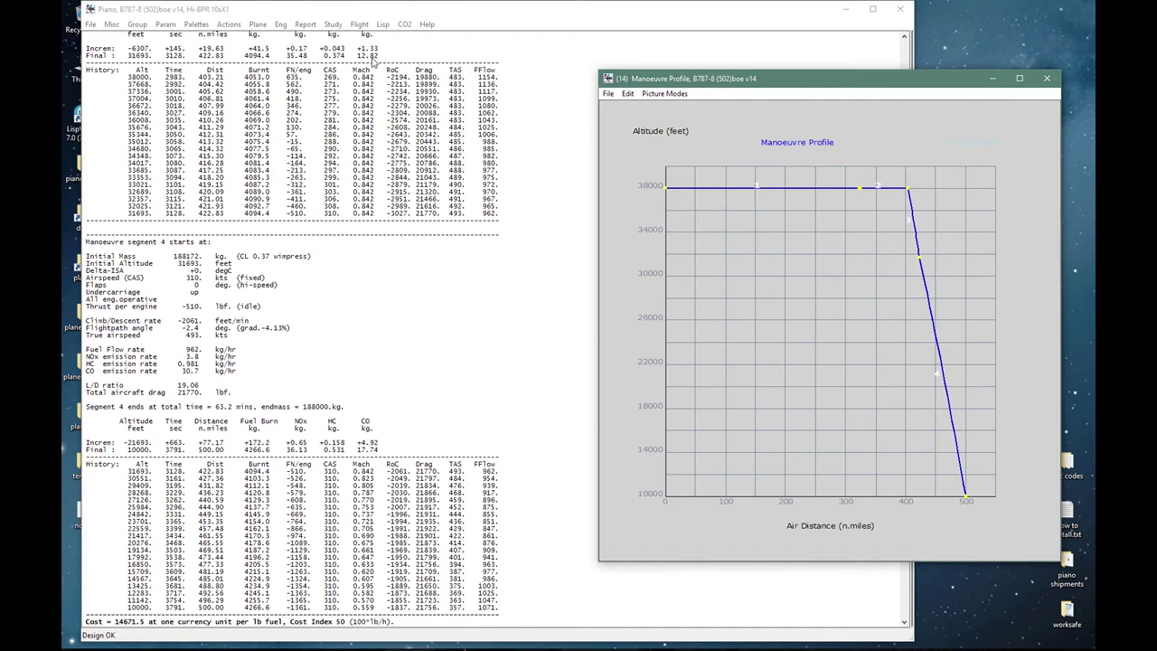
pyautogui.click(359, 24)
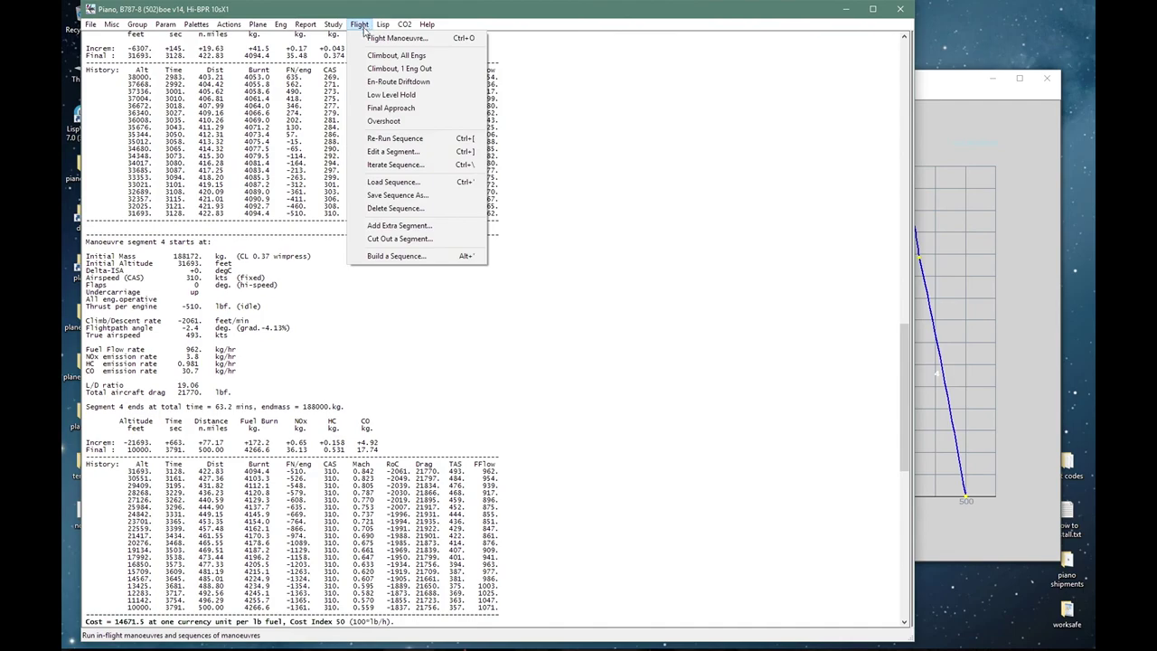
pyautogui.click(379, 140)
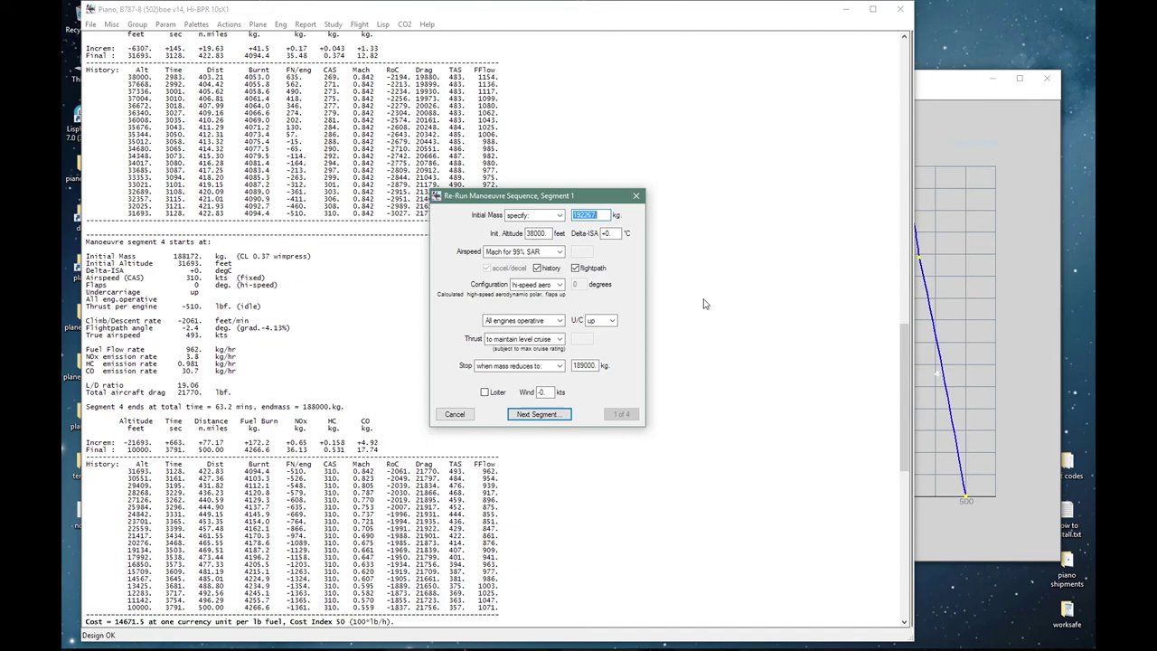
pyautogui.click(537, 258)
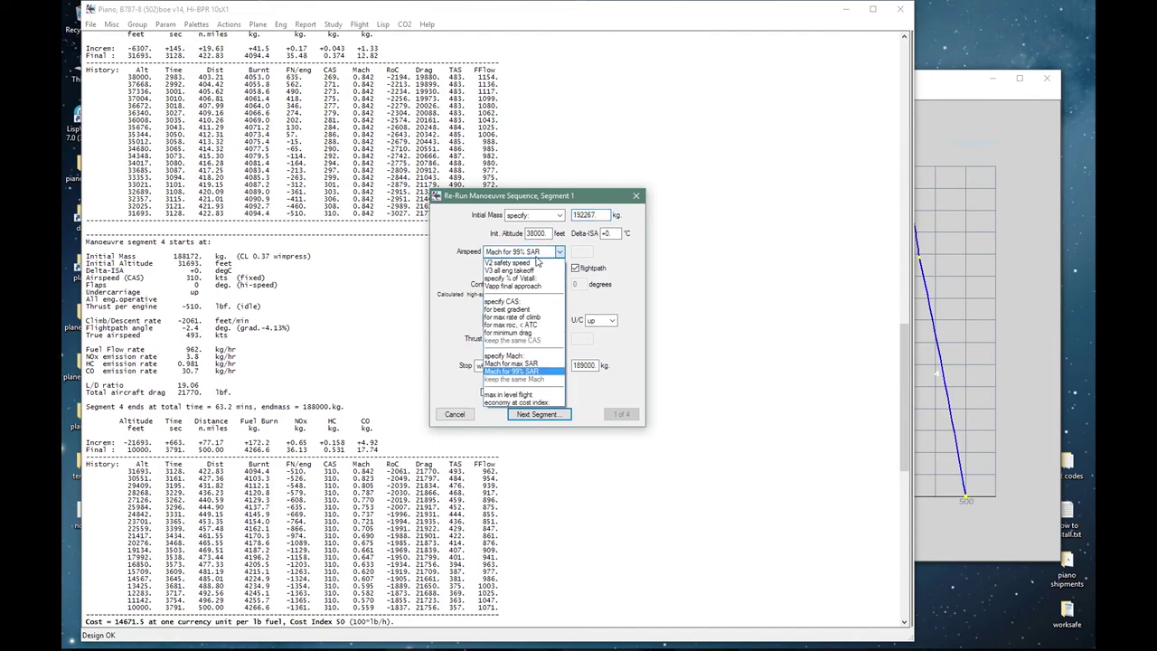
pyautogui.click(530, 395)
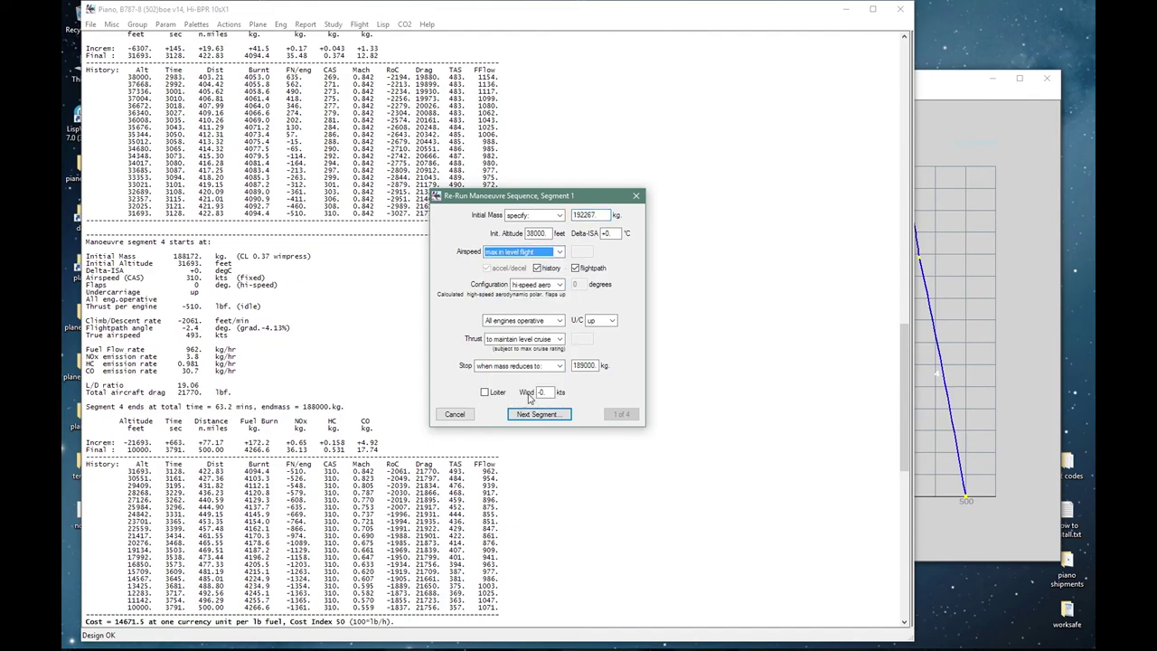
pyautogui.click(528, 339)
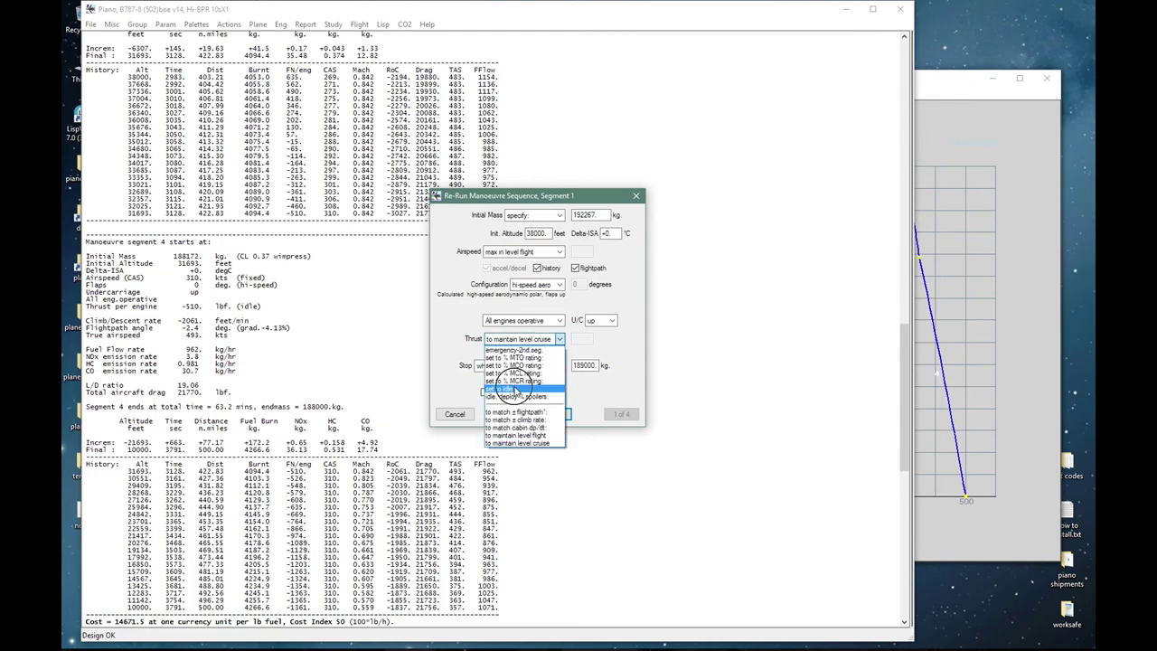
pyautogui.click(518, 387)
pyautogui.click(537, 415)
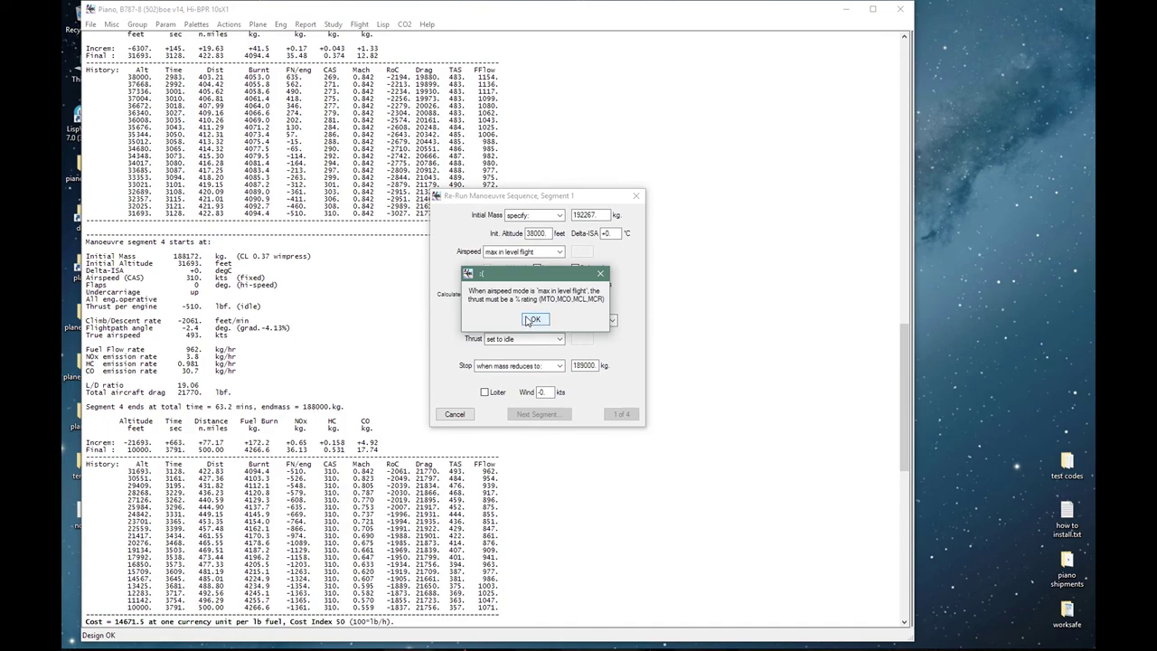
pyautogui.click(527, 320)
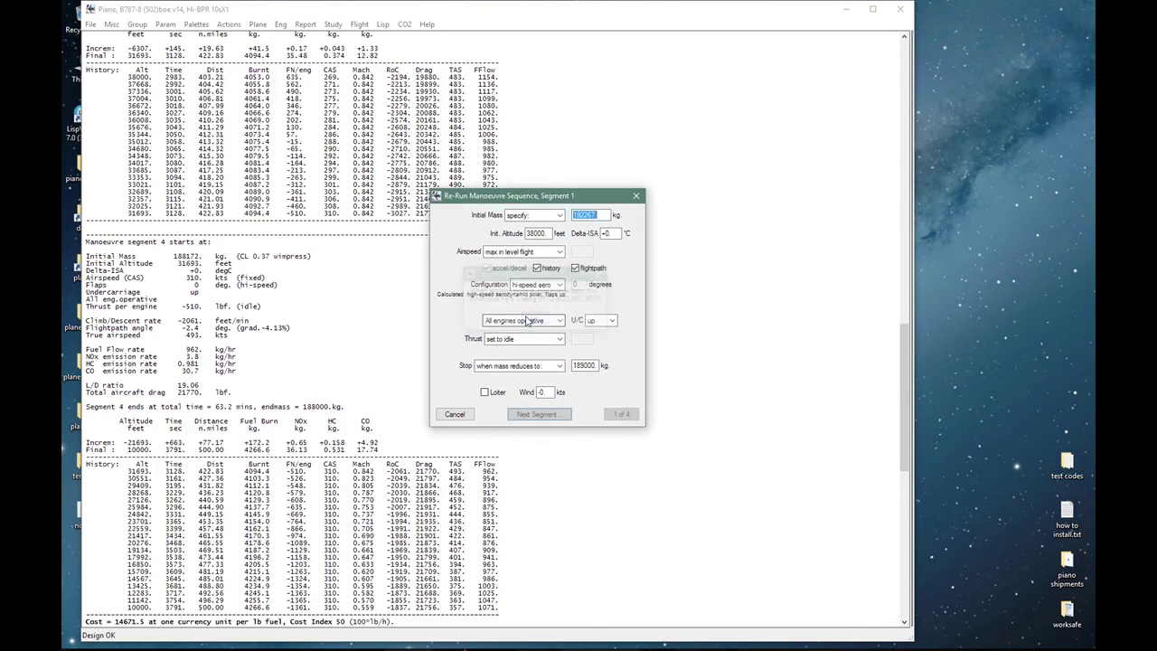
pyautogui.click(461, 415)
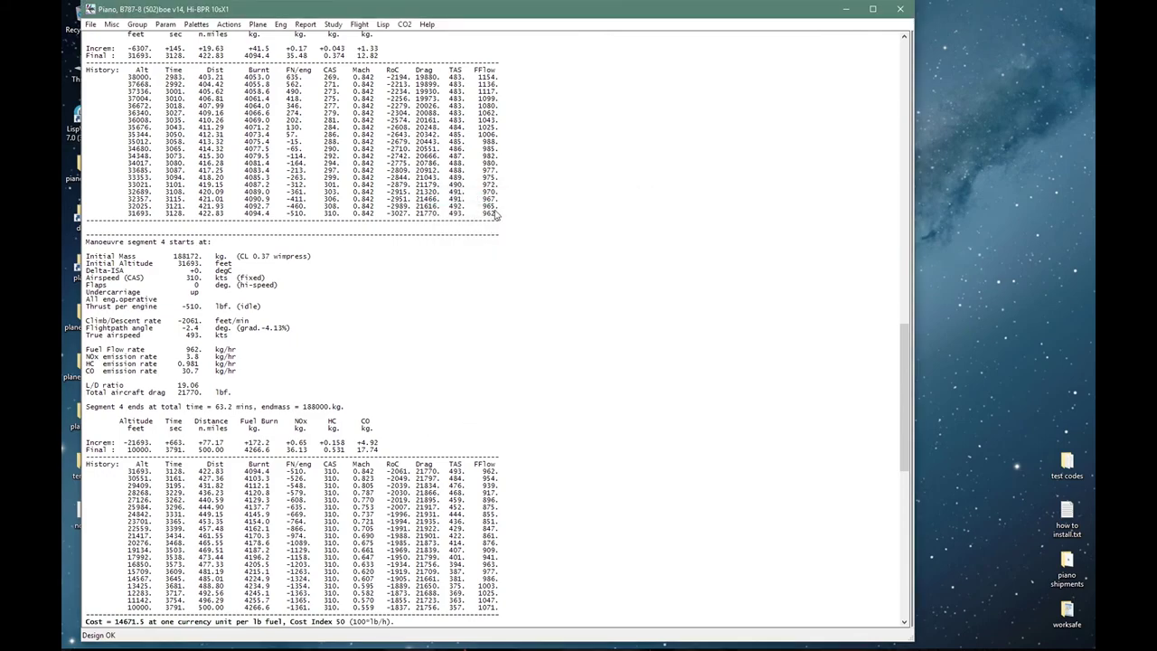
# Step: Cancel the Iterate Sequence dialog and clear the B787-8 sequence results from the output
pyautogui.click(359, 25)
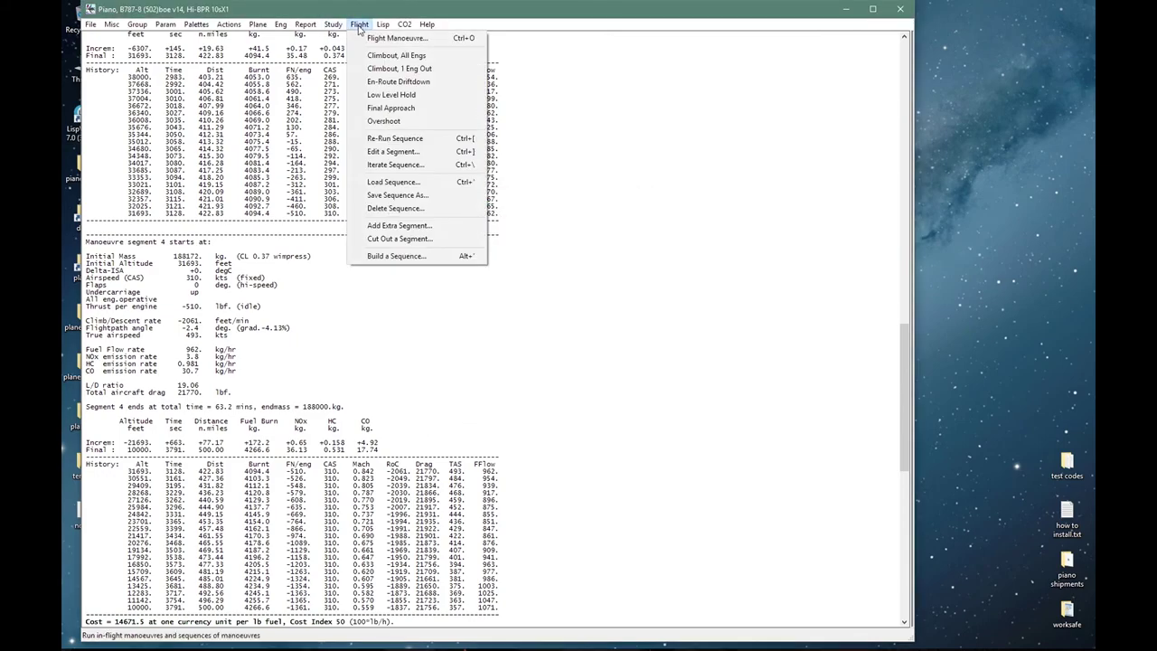
pyautogui.click(413, 166)
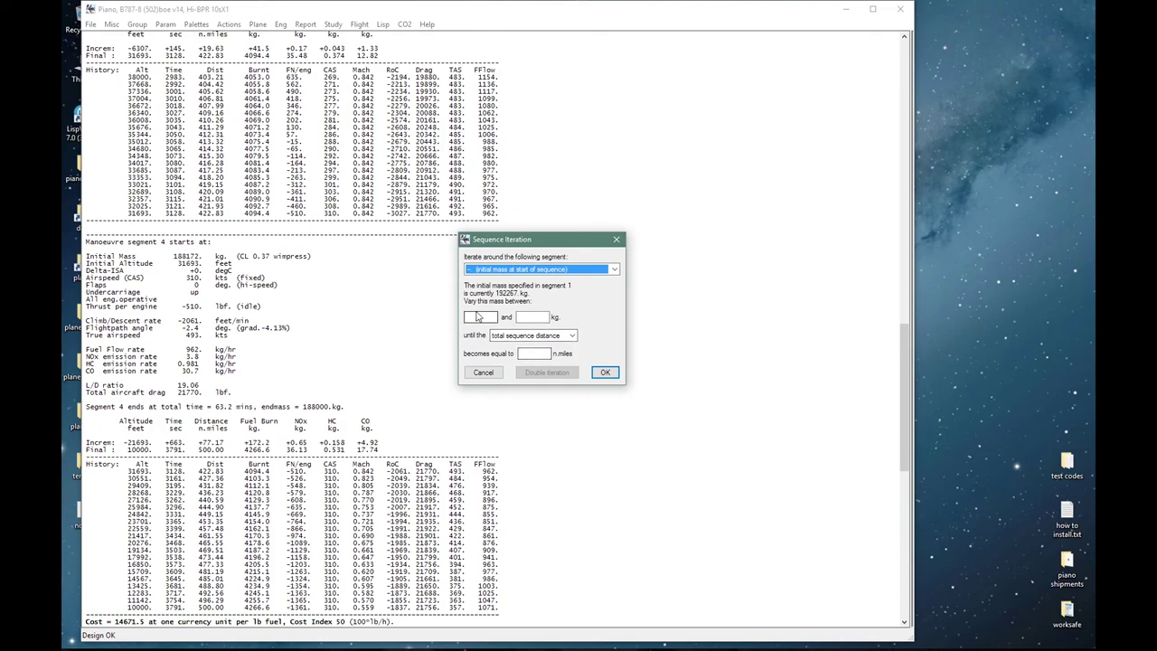
pyautogui.click(524, 316)
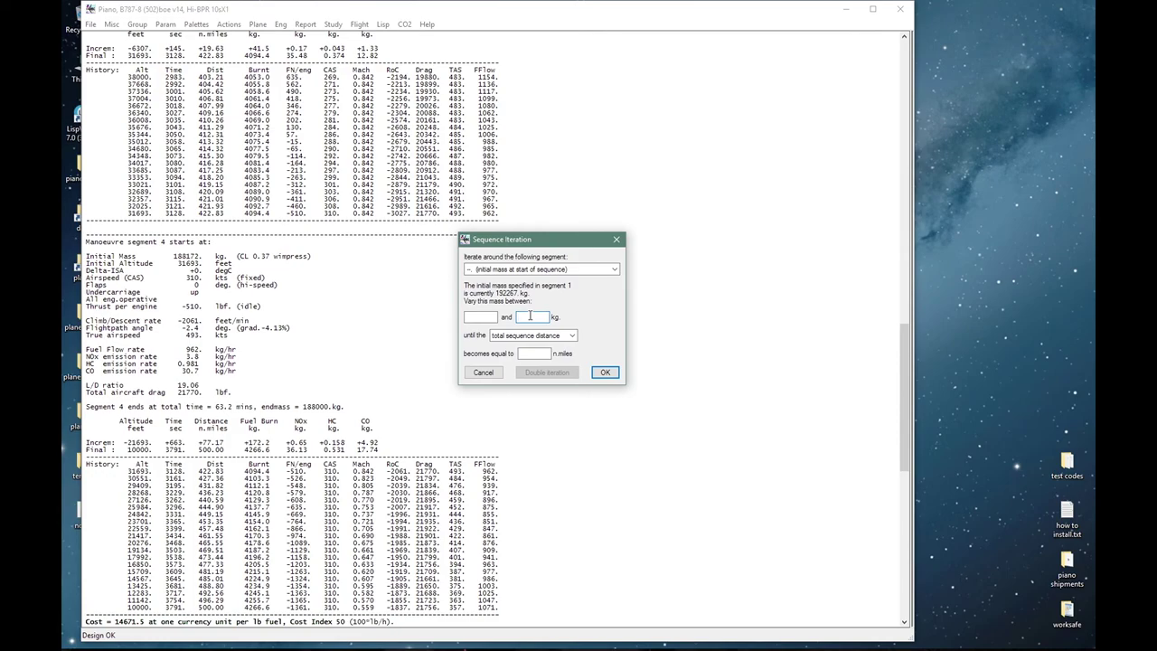
pyautogui.click(483, 372)
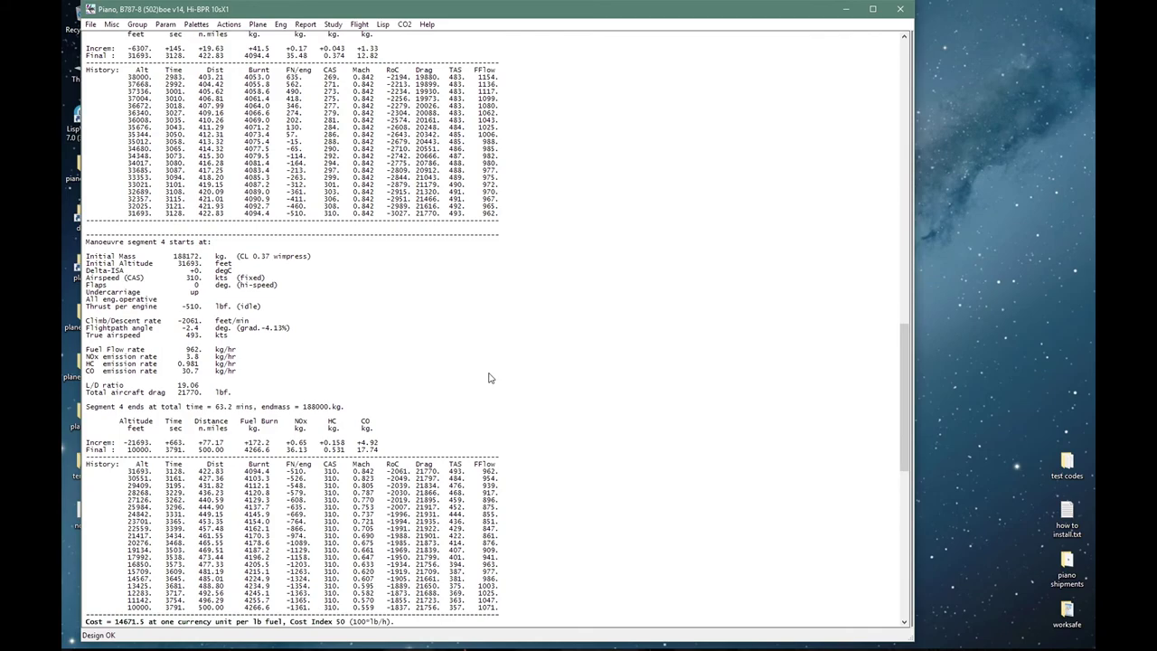
pyautogui.rightClick(577, 266)
pyautogui.click(596, 304)
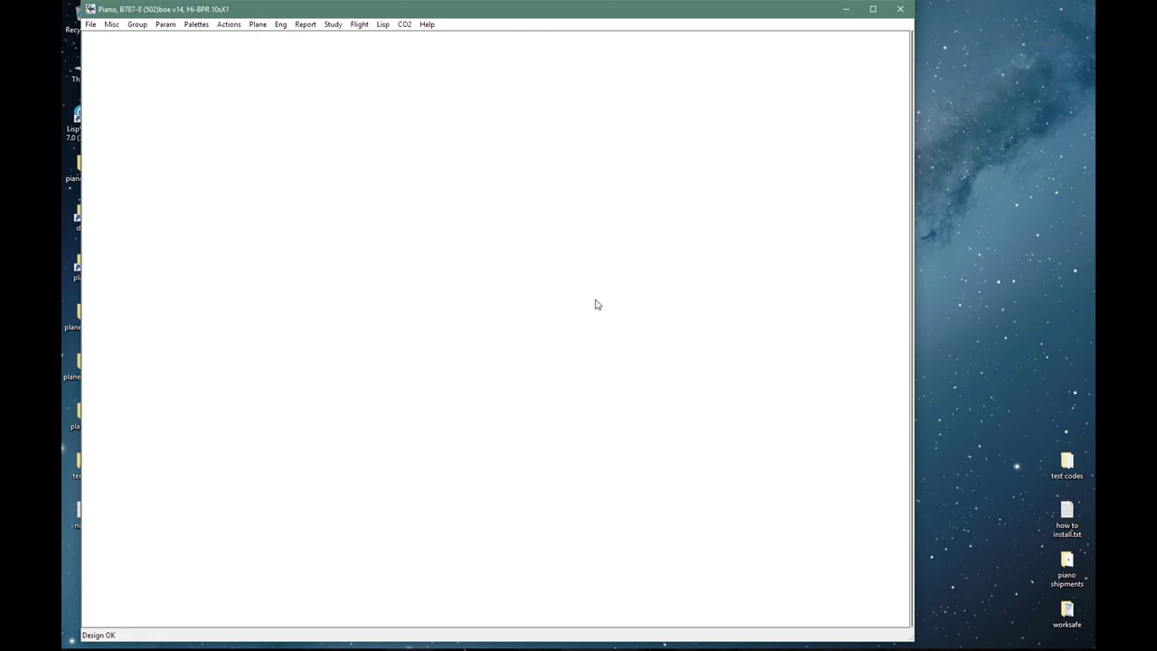
# Step: Generate the design range report (7725 n.mile trip, 78339 kg fuel) and uncover the parameter list
pyautogui.click(307, 27)
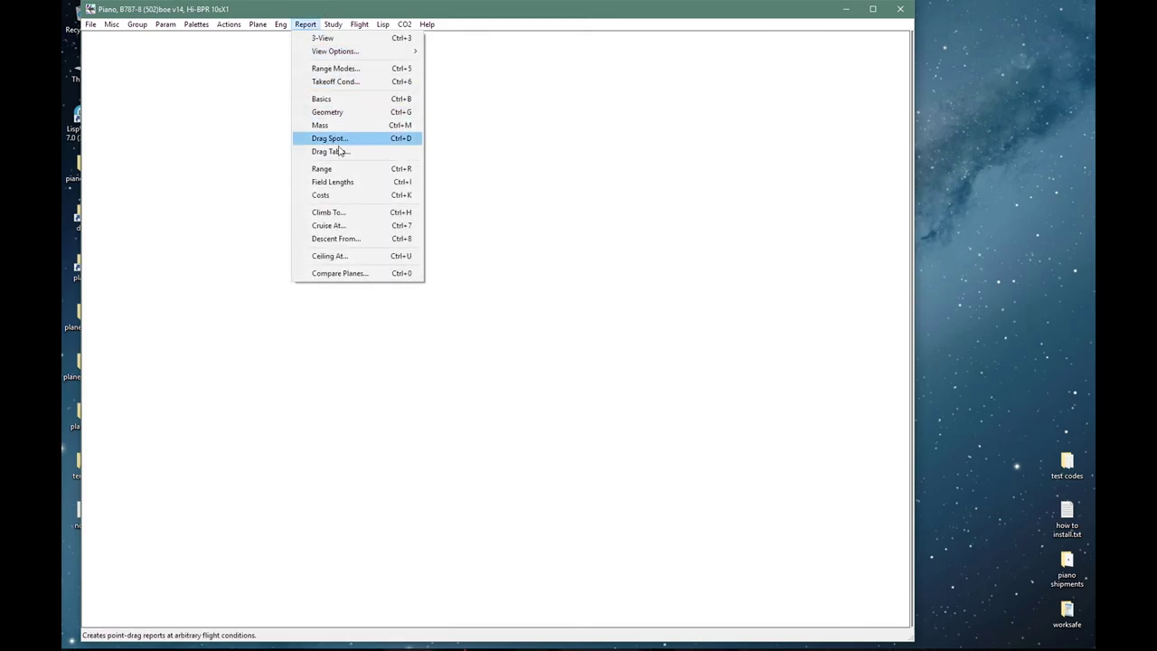
pyautogui.click(336, 168)
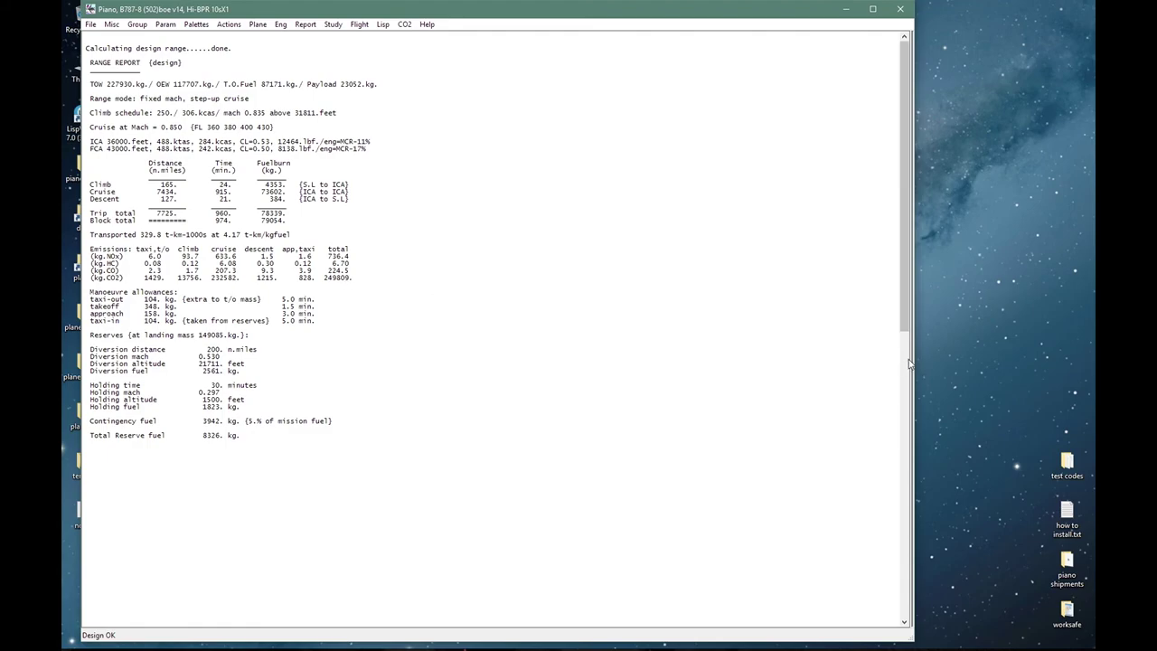
pyautogui.moveTo(908, 358); pyautogui.dragTo(588, 357)
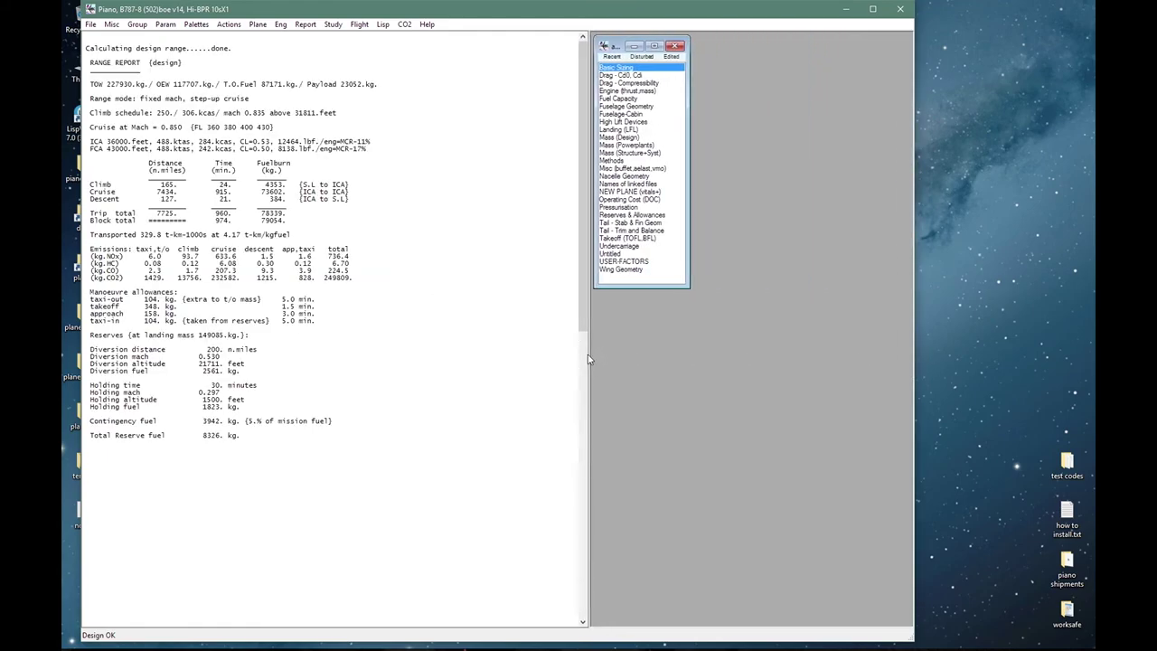
pyautogui.click(616, 217)
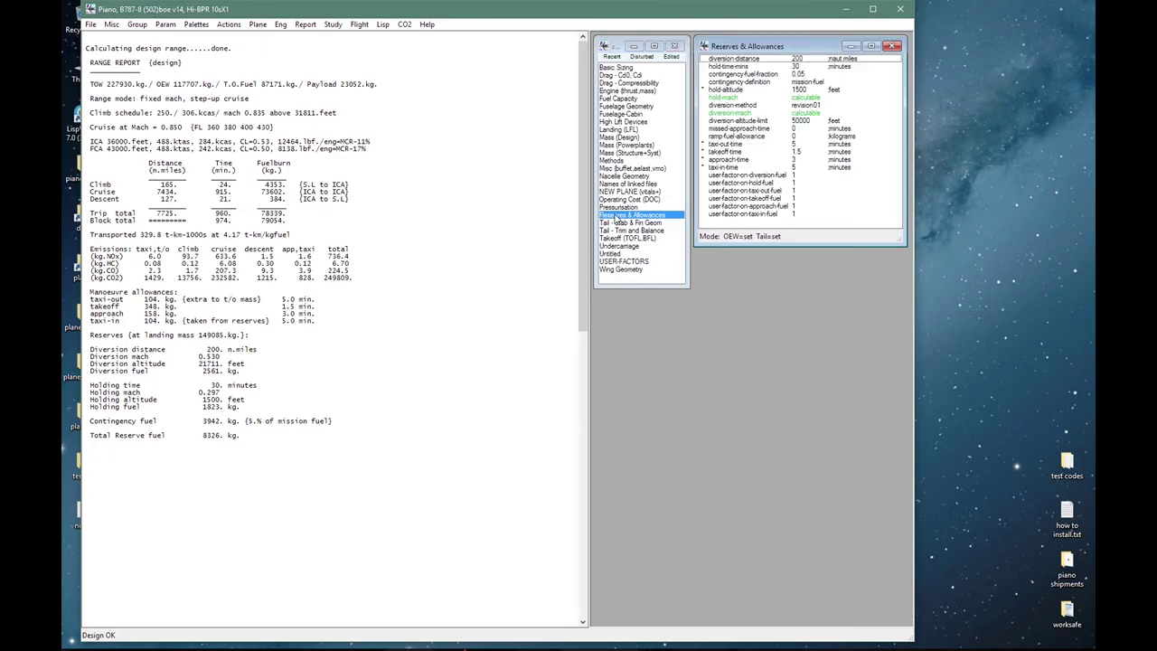
# Step: Inspect the takeoff-time and approach-time allowance values without changing them
pyautogui.doubleClick(740, 153)
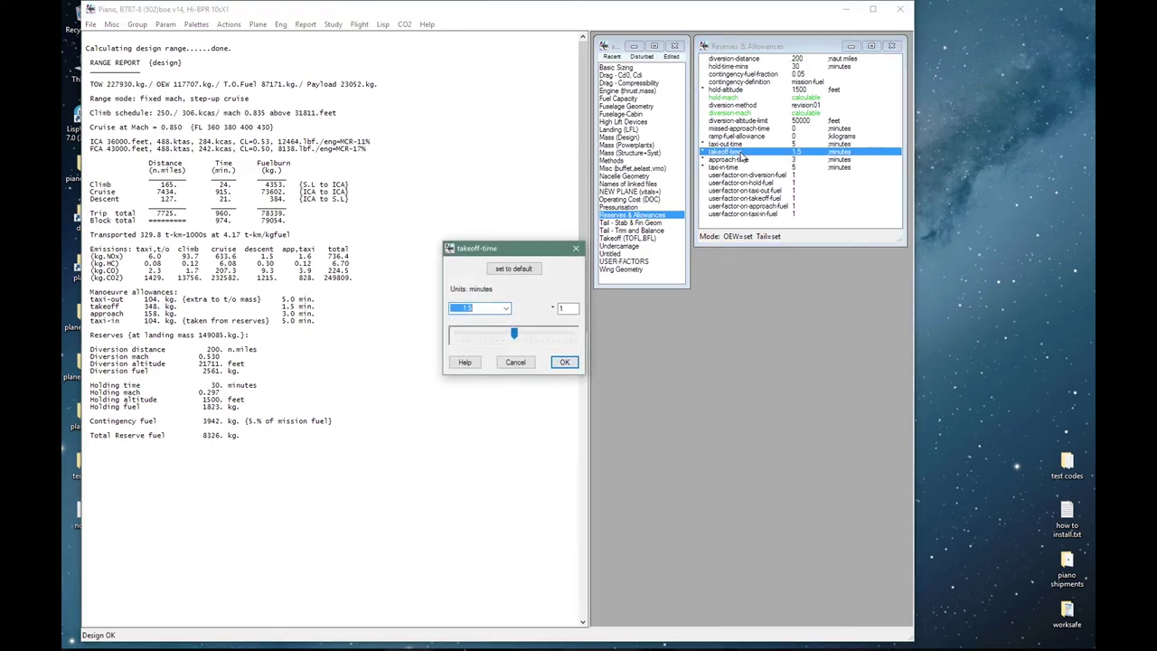
pyautogui.press('Escape')
pyautogui.doubleClick(743, 159)
pyautogui.press('Escape')
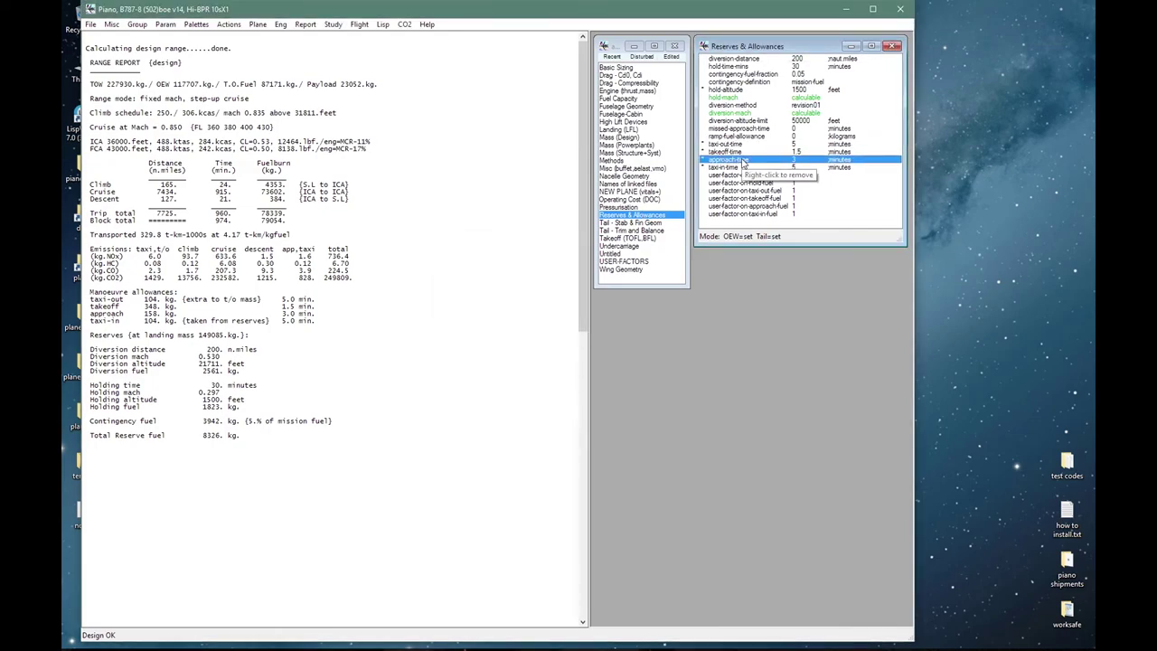
# Step: Highlight the 1.5 min takeoff allowance in the range report for comparison
pyautogui.moveTo(275, 307); pyautogui.dragTo(316, 313)
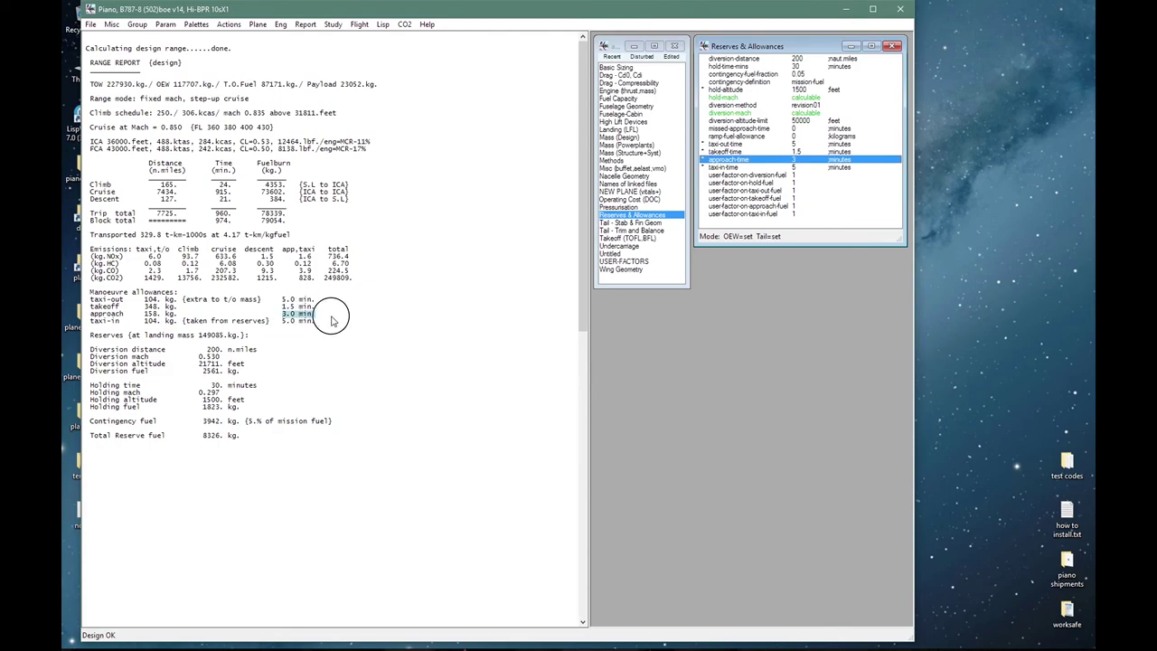
pyautogui.click(314, 484)
pyautogui.click(360, 24)
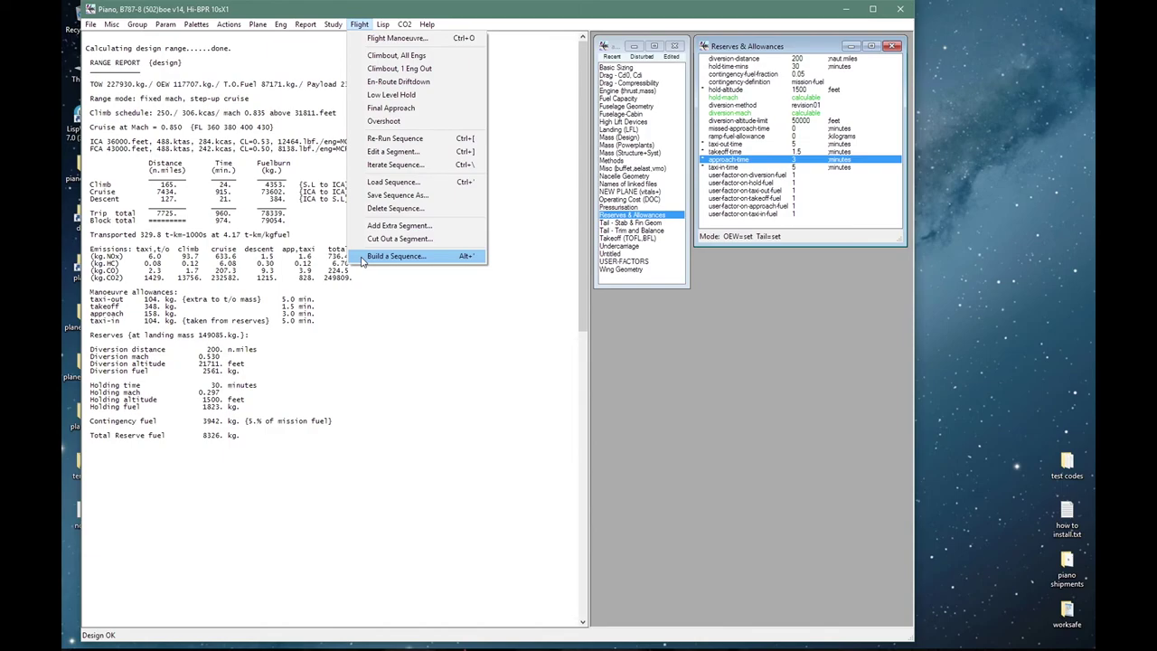
# Step: Generate a standard 15-segment mission sequence from the design range calculation
pyautogui.click(362, 257)
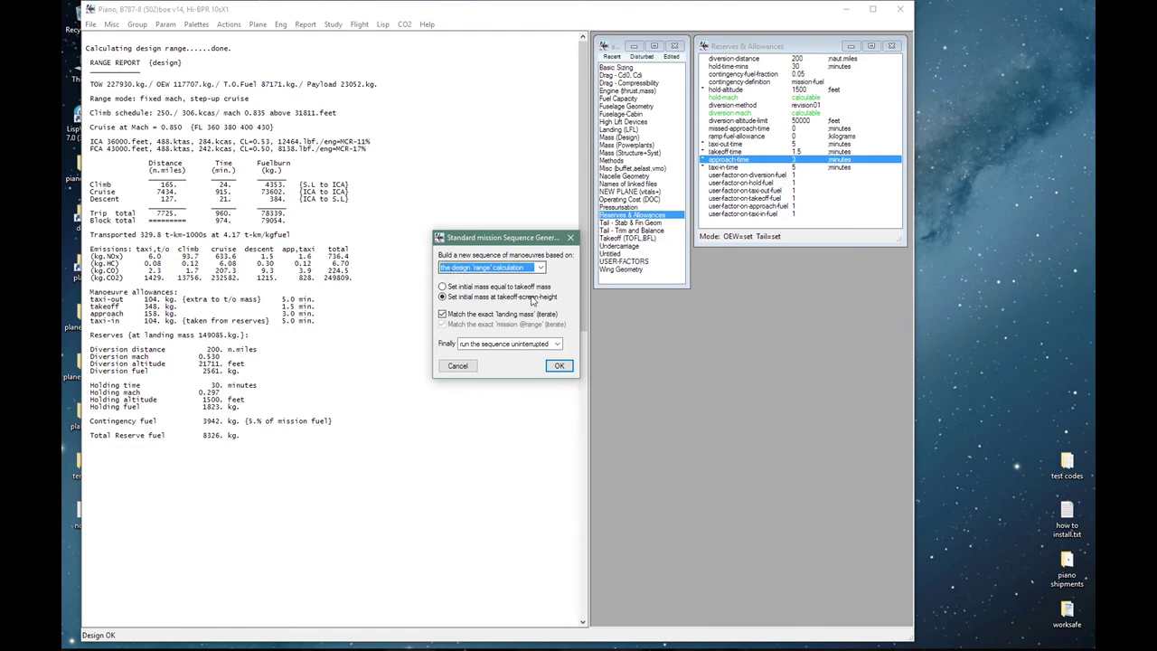
pyautogui.click(555, 367)
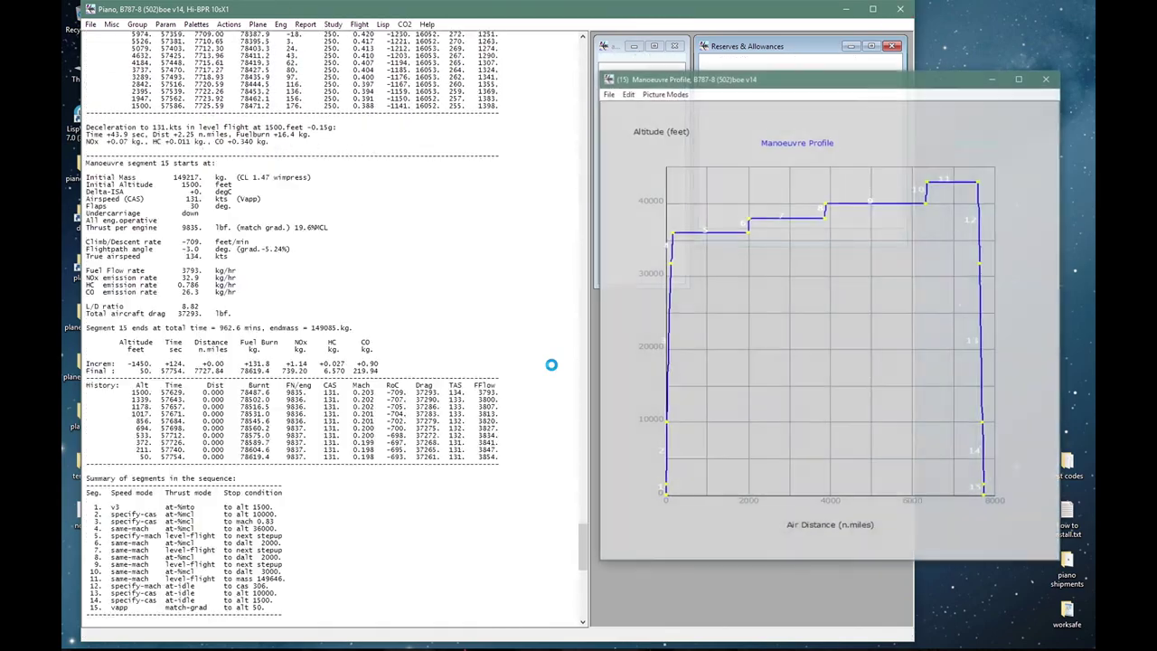
pyautogui.click(498, 194)
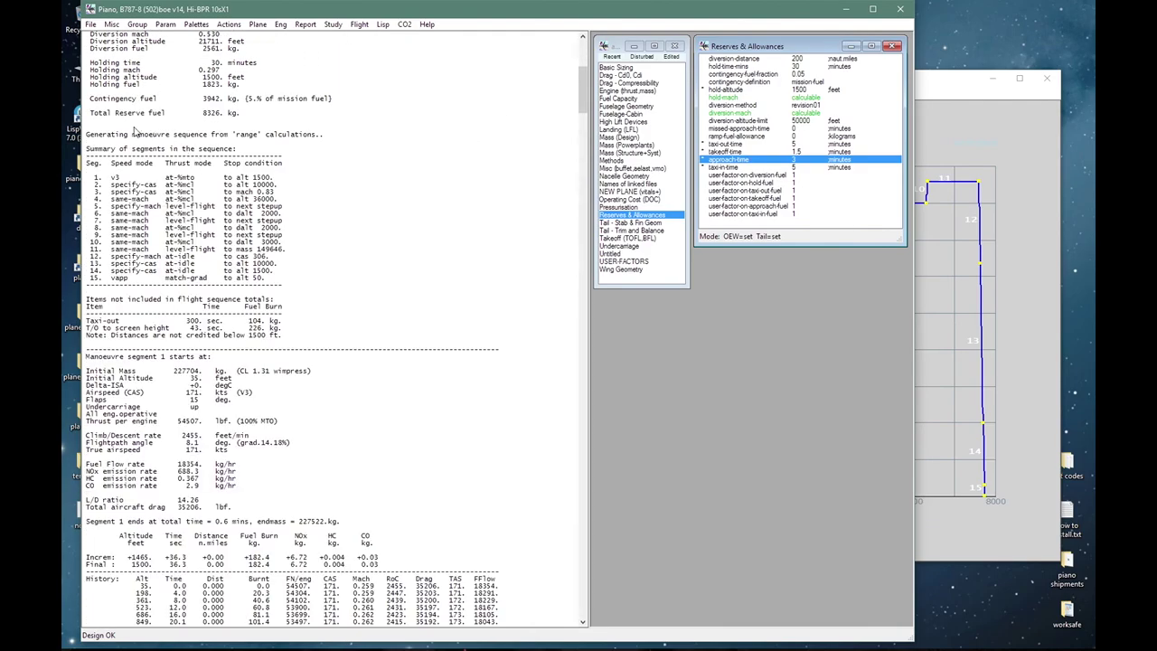
# Step: Inspect the altitude-versus-distance manoeuvre profile plotted over 7728 n.miles
pyautogui.moveTo(134, 128); pyautogui.dragTo(365, 140)
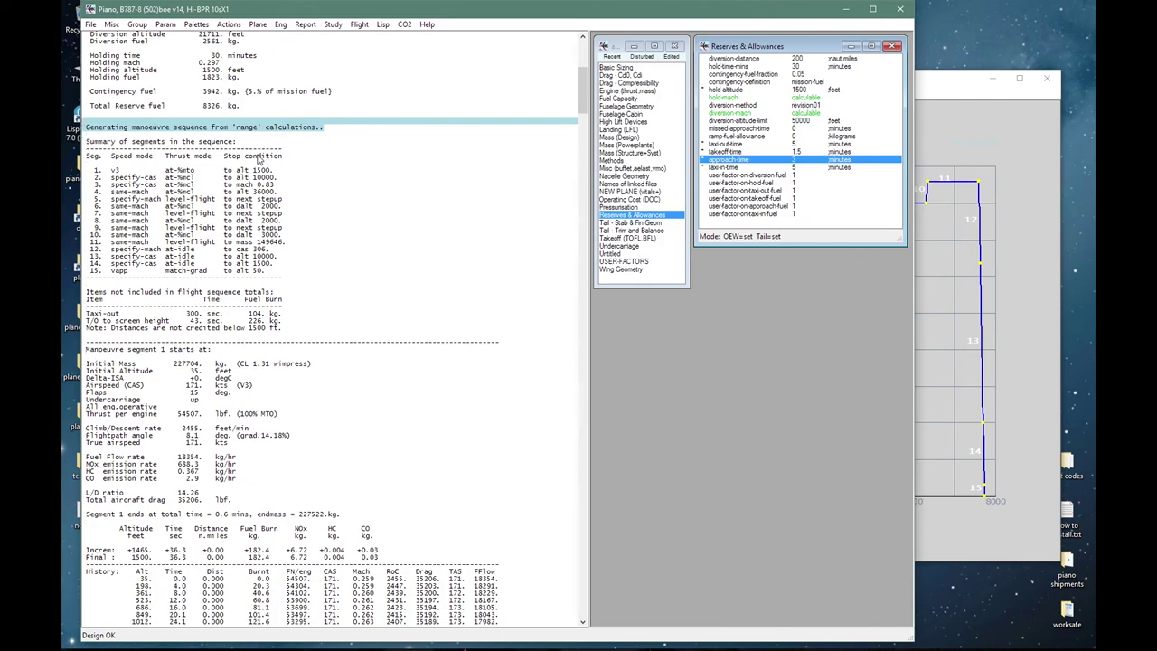
pyautogui.click(313, 278)
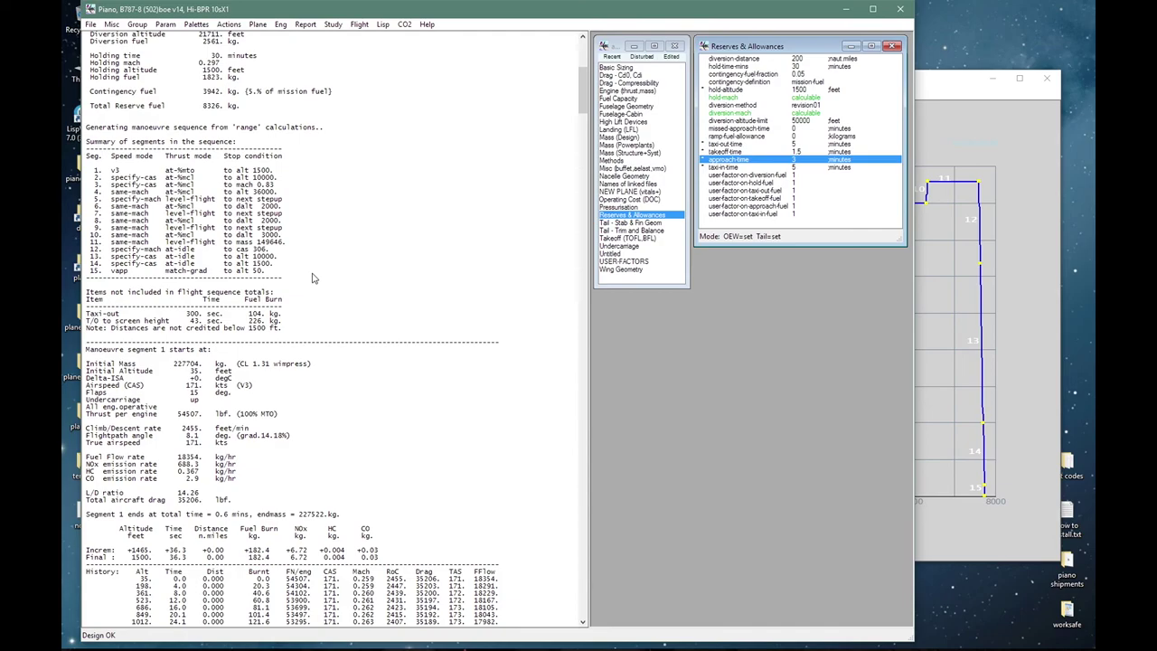
pyautogui.click(937, 267)
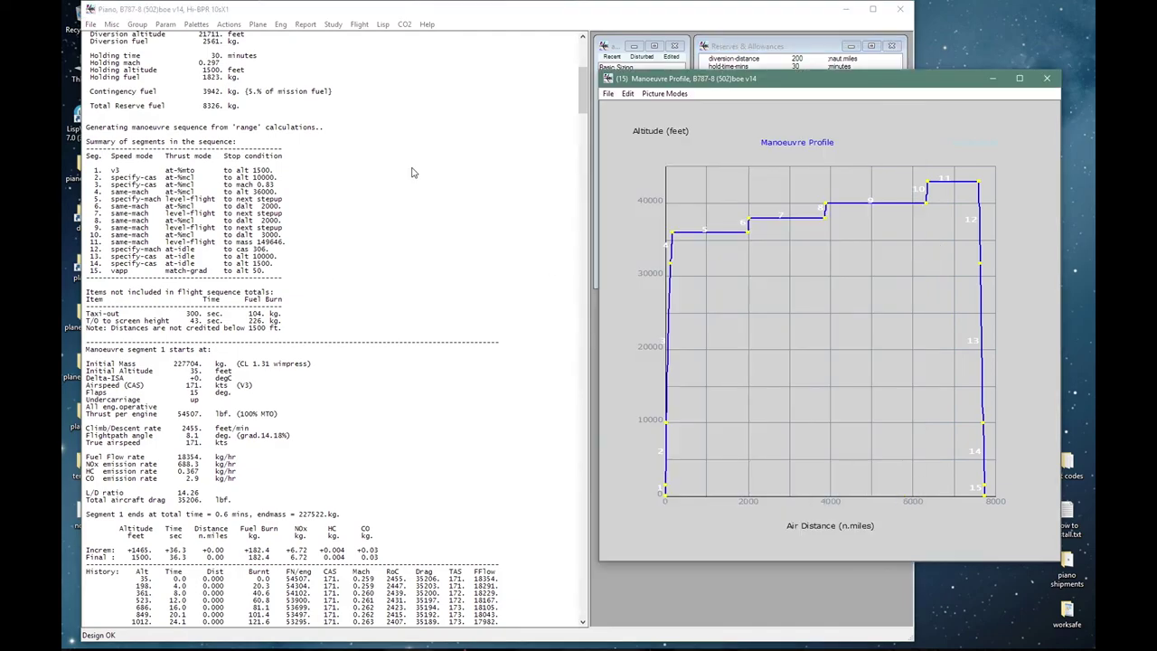
# Step: Scroll to the block summary and mark the 7728 nm block total distance with 79054 kg fuel
pyautogui.click(398, 230)
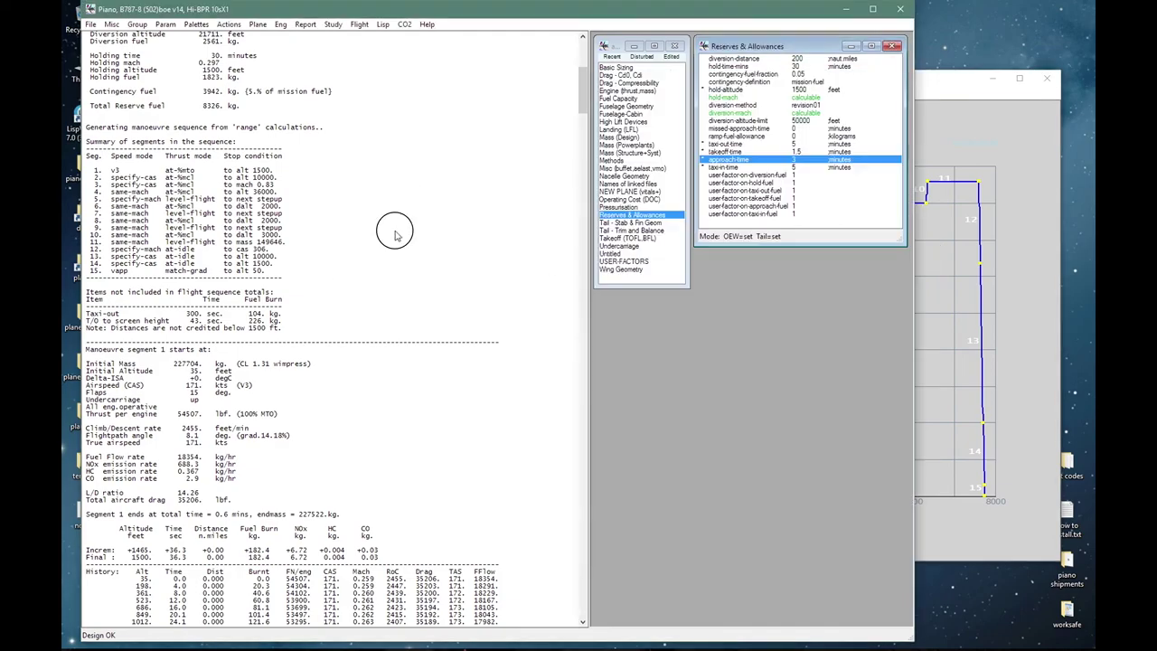
pyautogui.scroll(-5, 395, 235)
pyautogui.scroll(-3, 394, 235)
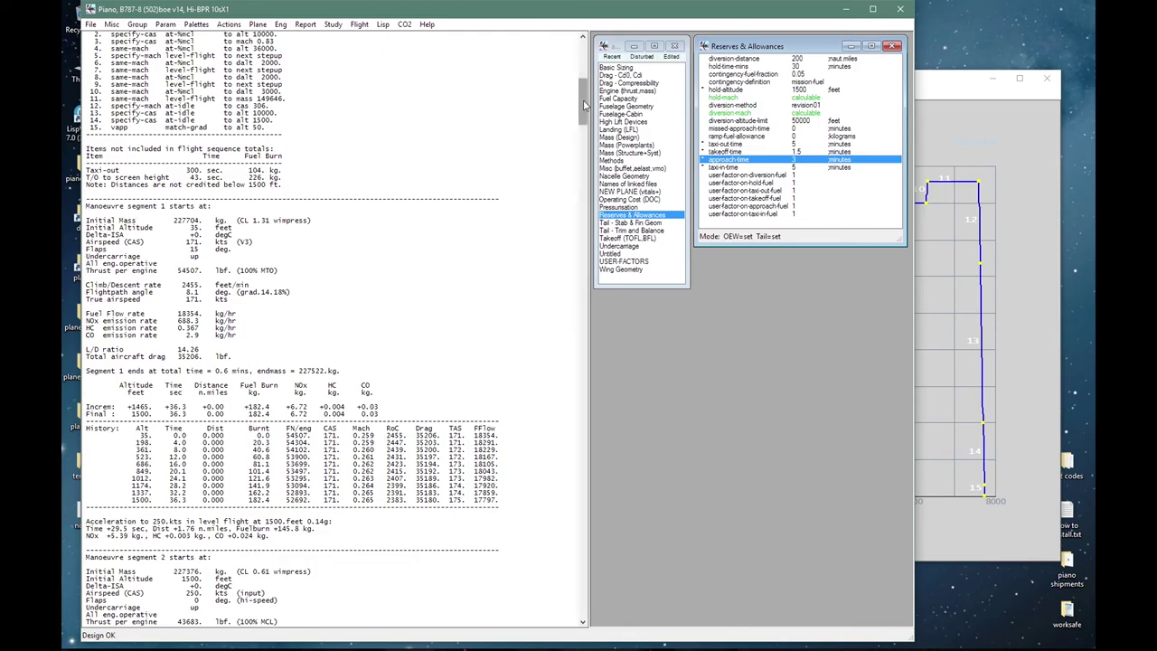
pyautogui.moveTo(584, 104); pyautogui.dragTo(581, 545)
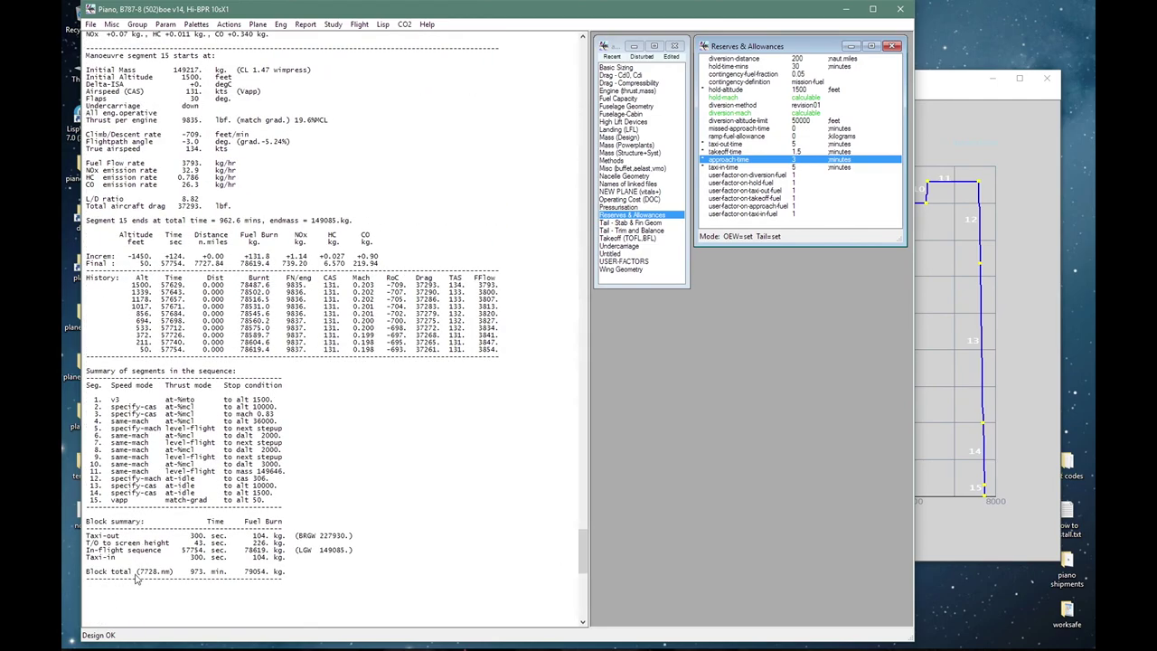
pyautogui.moveTo(136, 573); pyautogui.dragTo(174, 573)
pyautogui.click(282, 594)
pyautogui.scroll(-15, 297, 584)
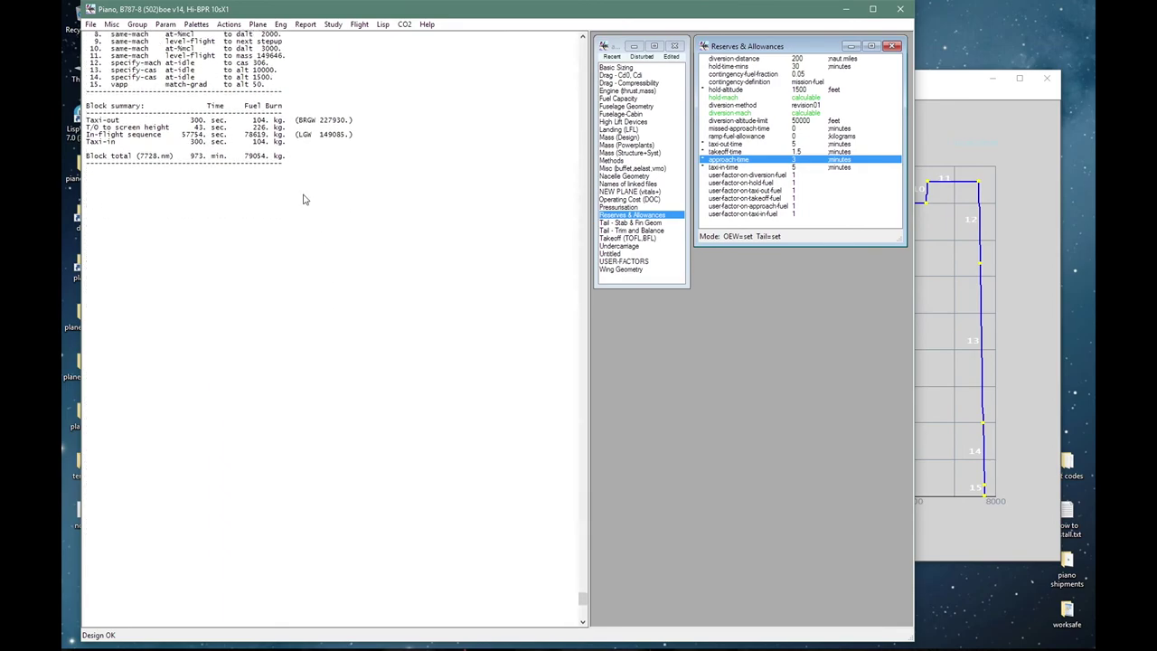
# Step: Compare the range report's 7725 nm trip with the 7728 nm block total, then clear the output
pyautogui.click(301, 24)
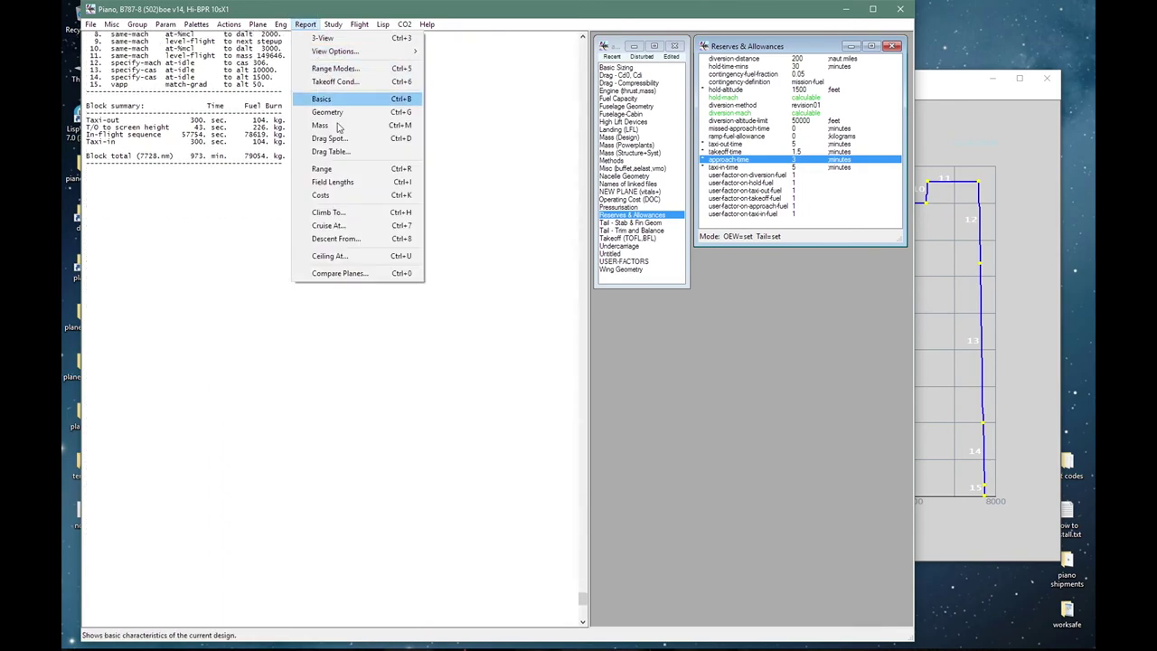
pyautogui.click(334, 170)
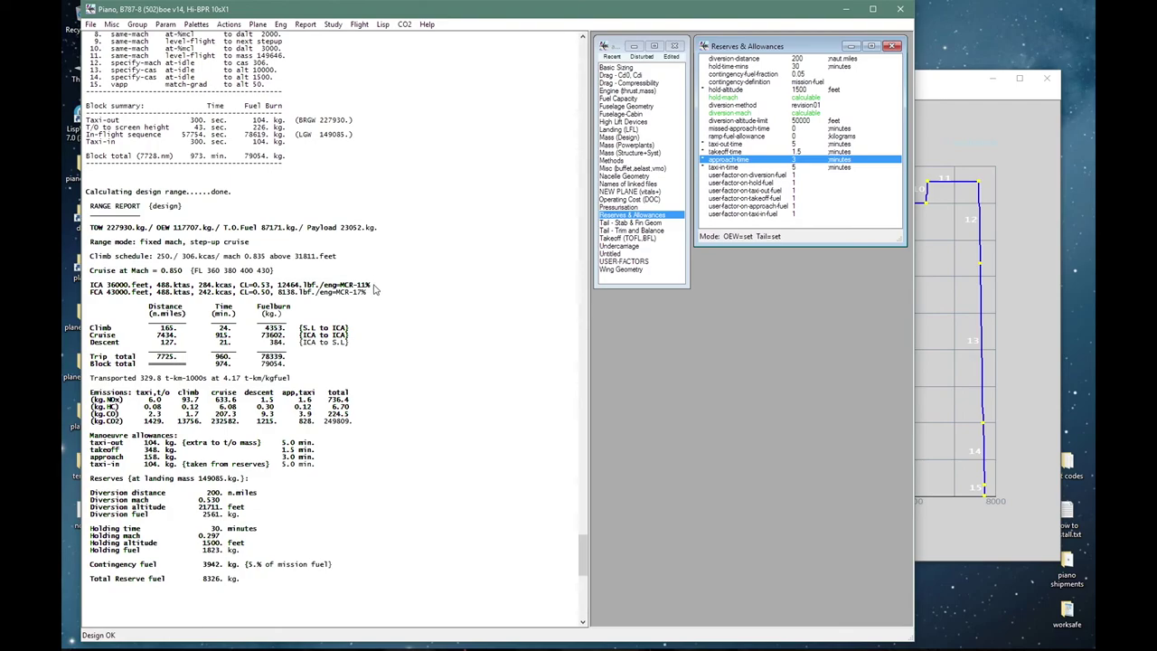
pyautogui.click(136, 158)
pyautogui.moveTo(135, 158); pyautogui.dragTo(177, 158)
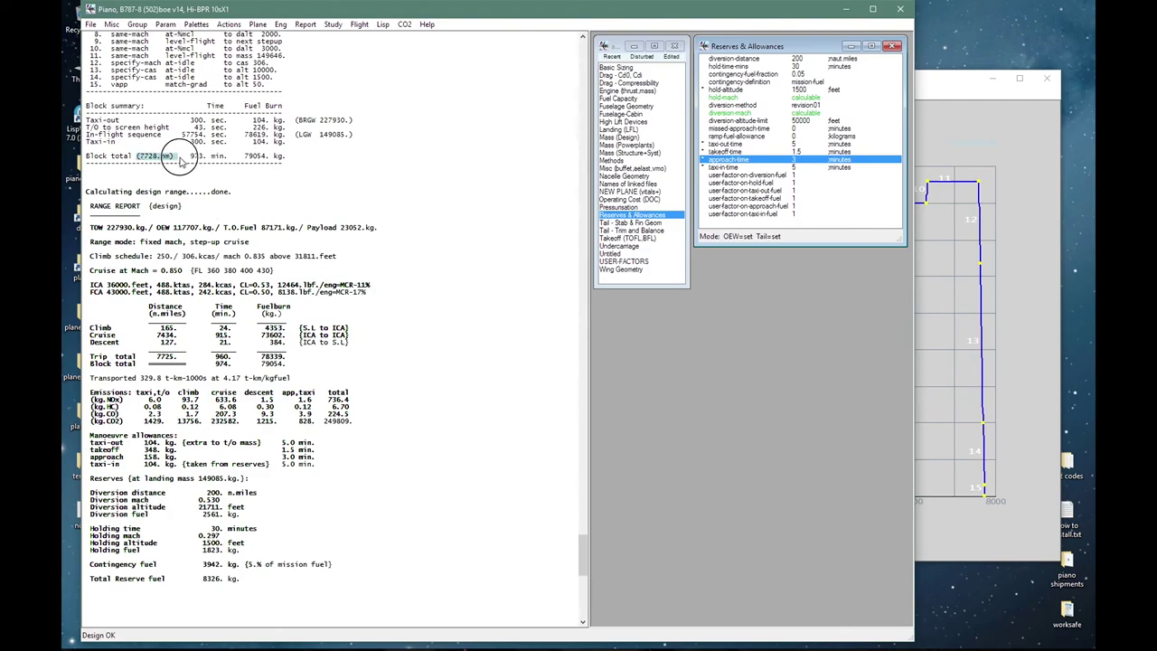
pyautogui.moveTo(154, 359); pyautogui.dragTo(194, 359)
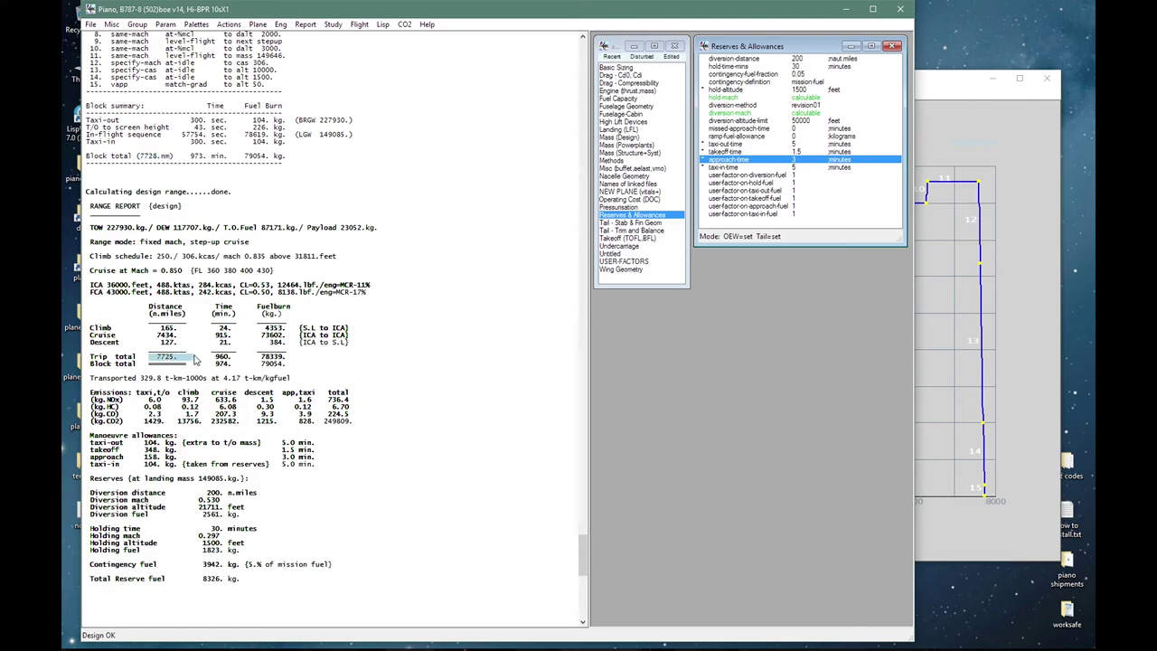
pyautogui.rightClick(383, 191)
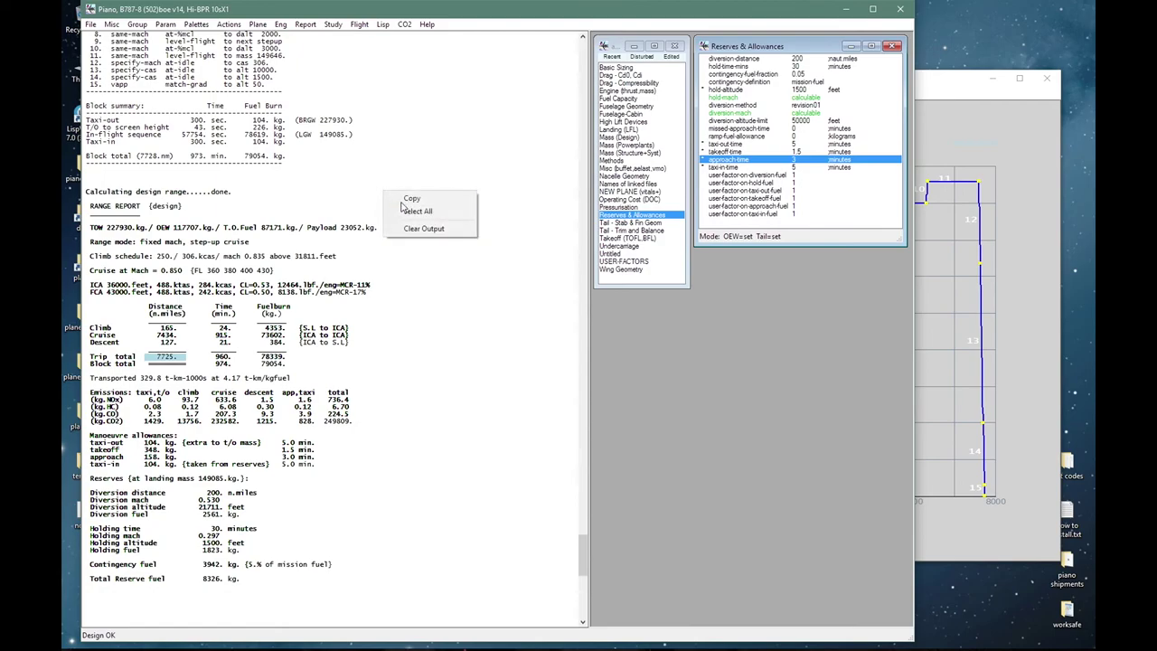
pyautogui.click(411, 227)
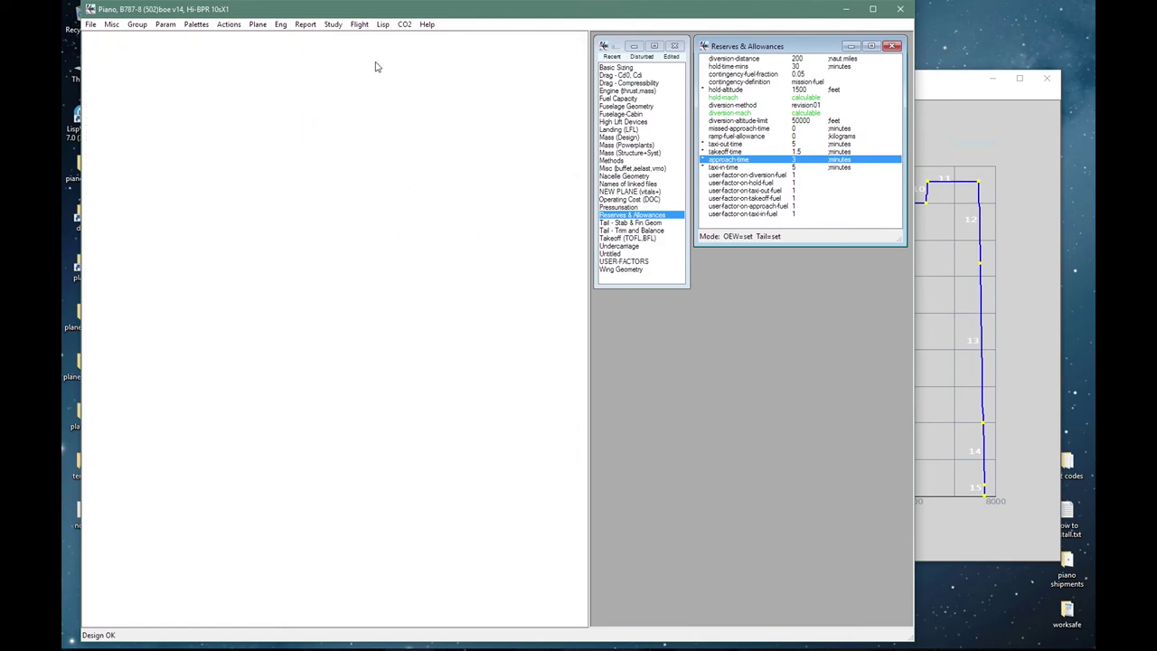
# Step: Re-run the stored sequence and accept segment 1's climb to 1500 ft
pyautogui.click(361, 26)
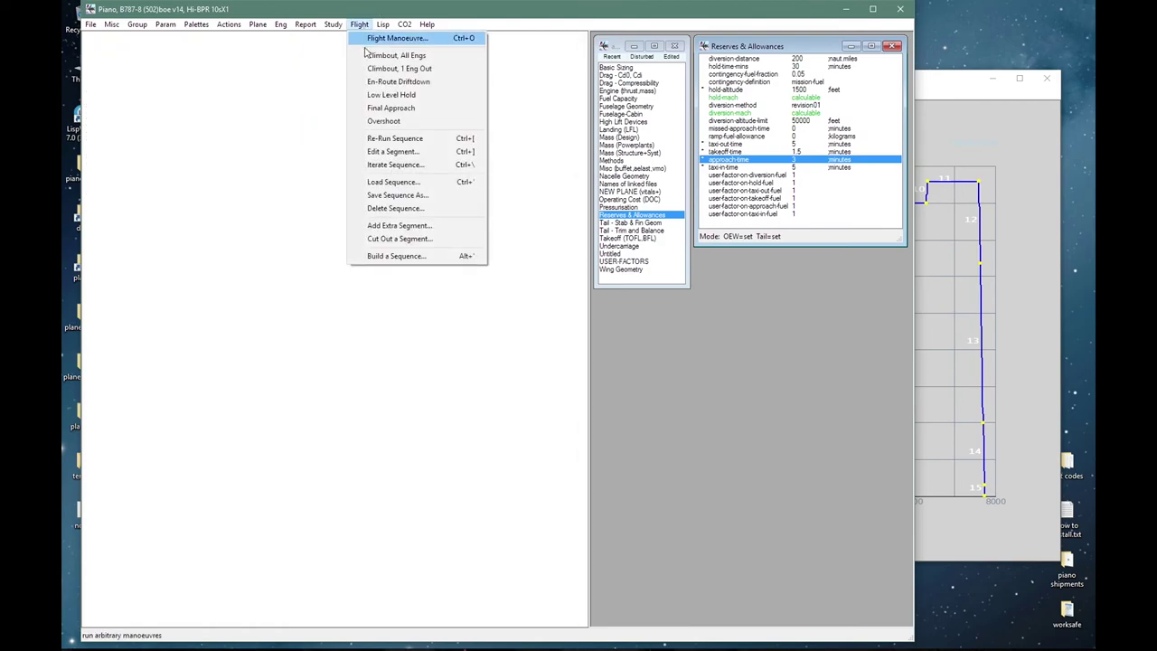
pyautogui.click(370, 140)
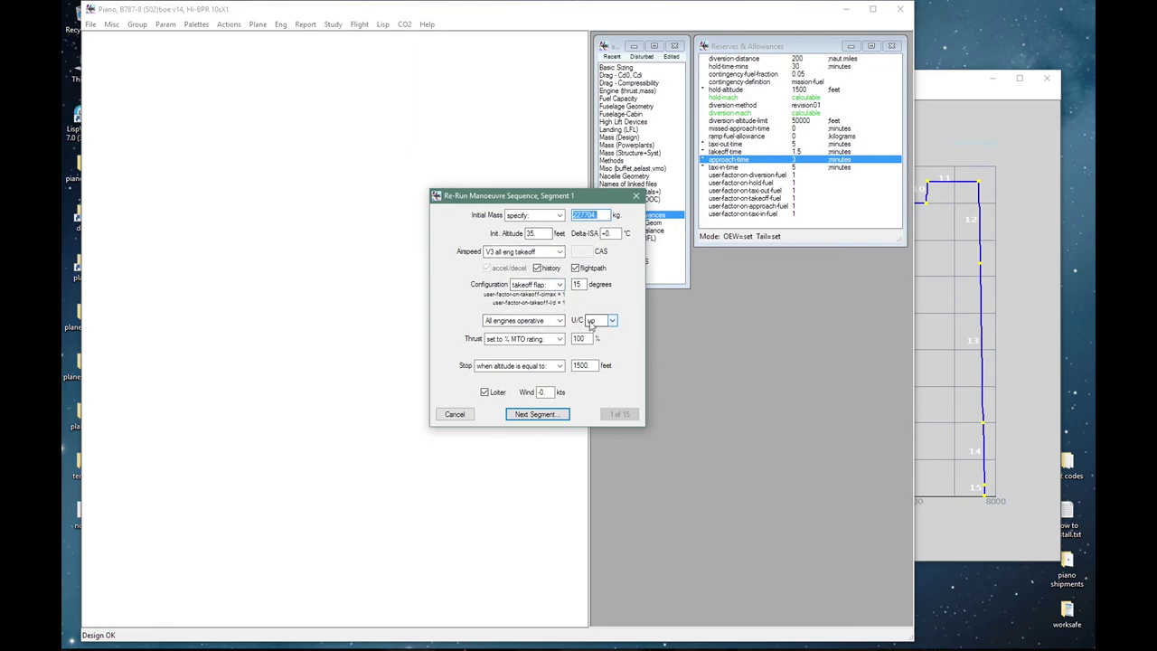
pyautogui.click(576, 365)
pyautogui.press('Return')
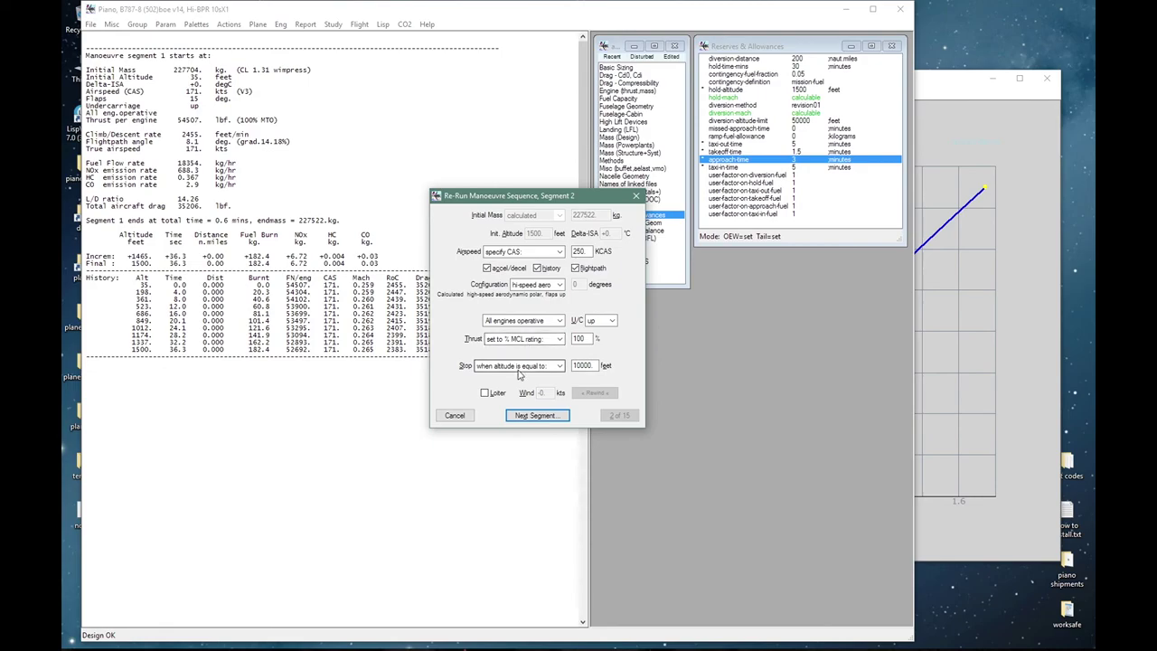
# Step: Run segment 2's climb to 10000 ft and check the updated profile
pyautogui.press('Return')
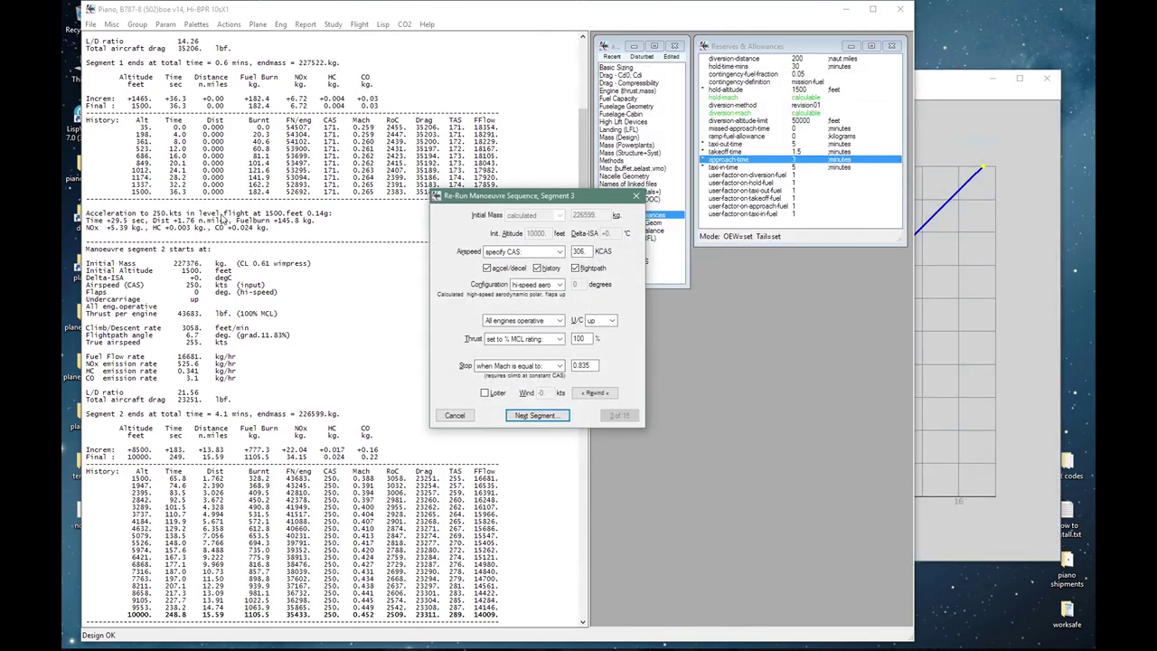
pyautogui.click(949, 88)
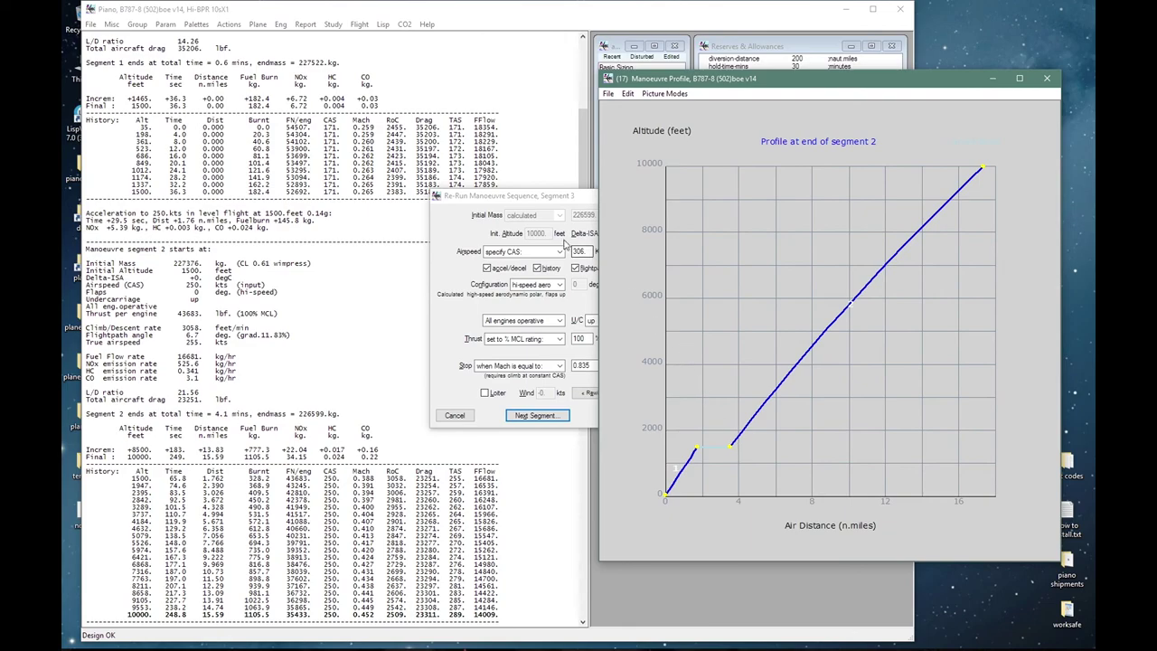
pyautogui.click(558, 200)
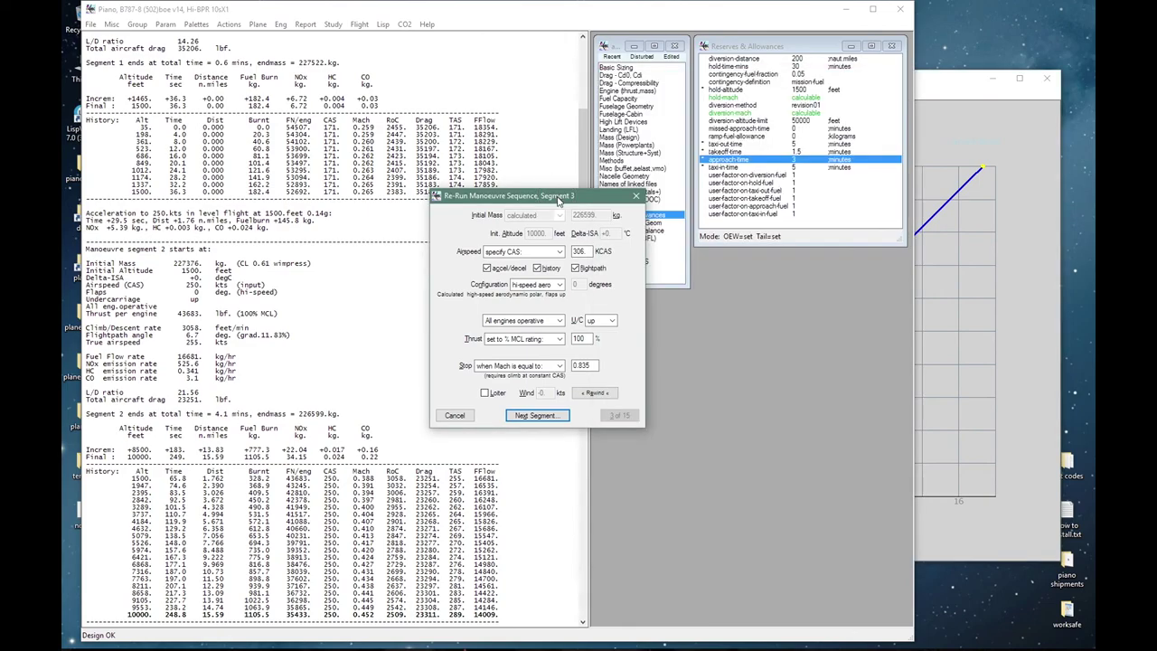
# Step: Run segment 3 at 306 knots to Mach 0.835 and review the profile
pyautogui.click(576, 251)
pyautogui.doubleClick(583, 366)
pyautogui.press('Return')
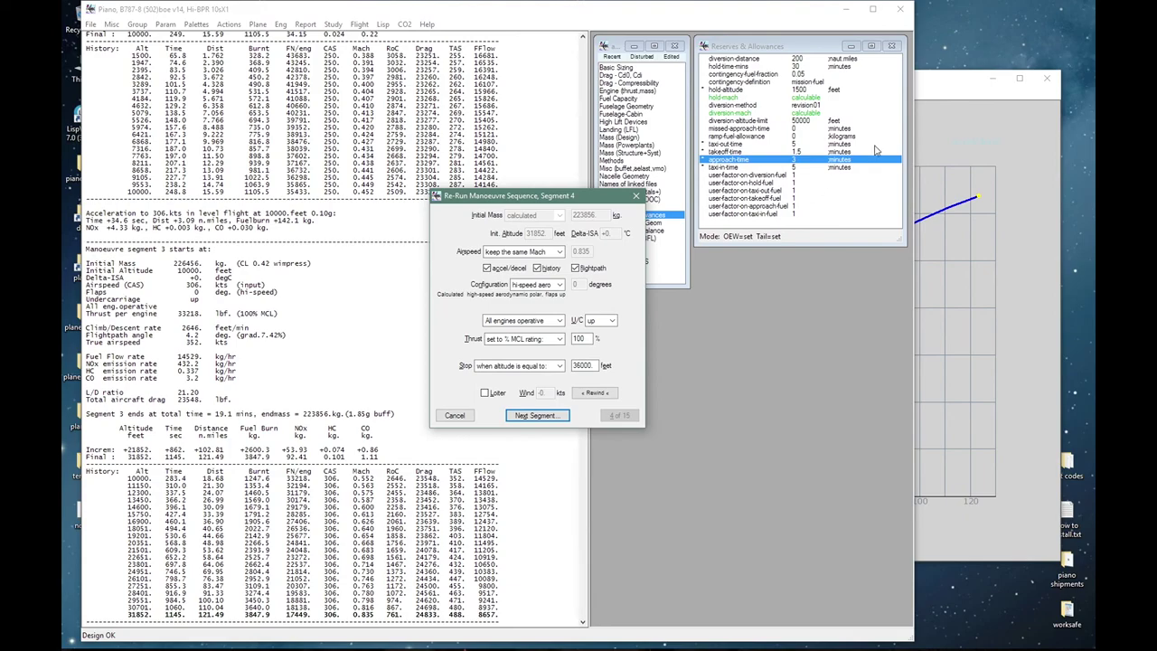
pyautogui.click(946, 141)
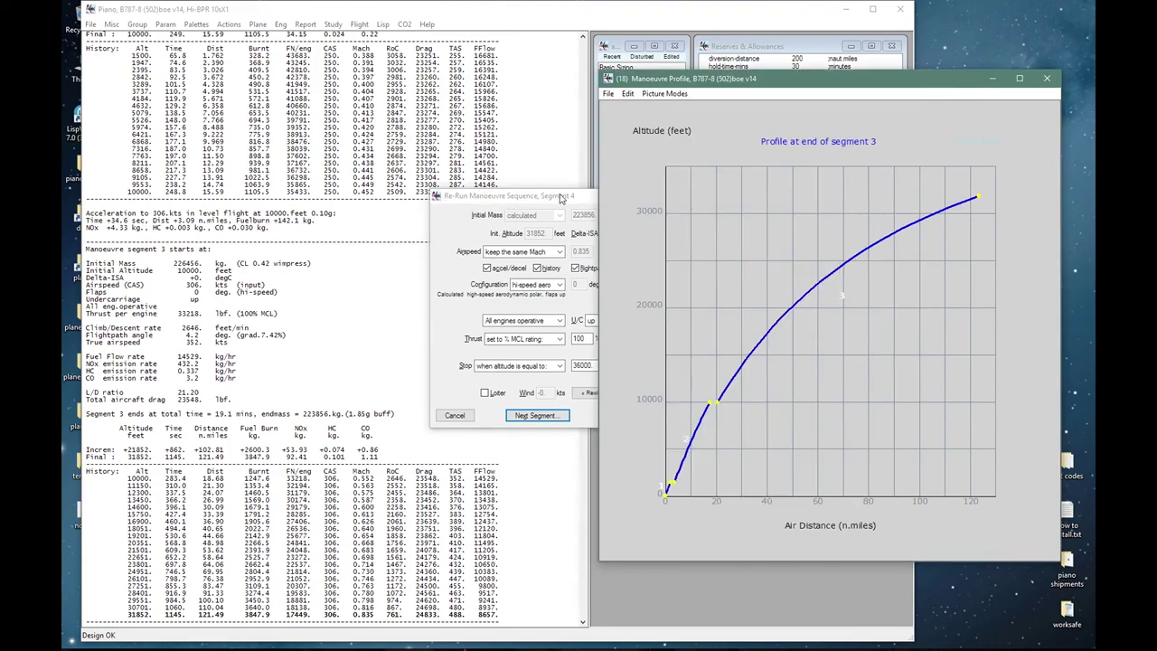
pyautogui.click(546, 197)
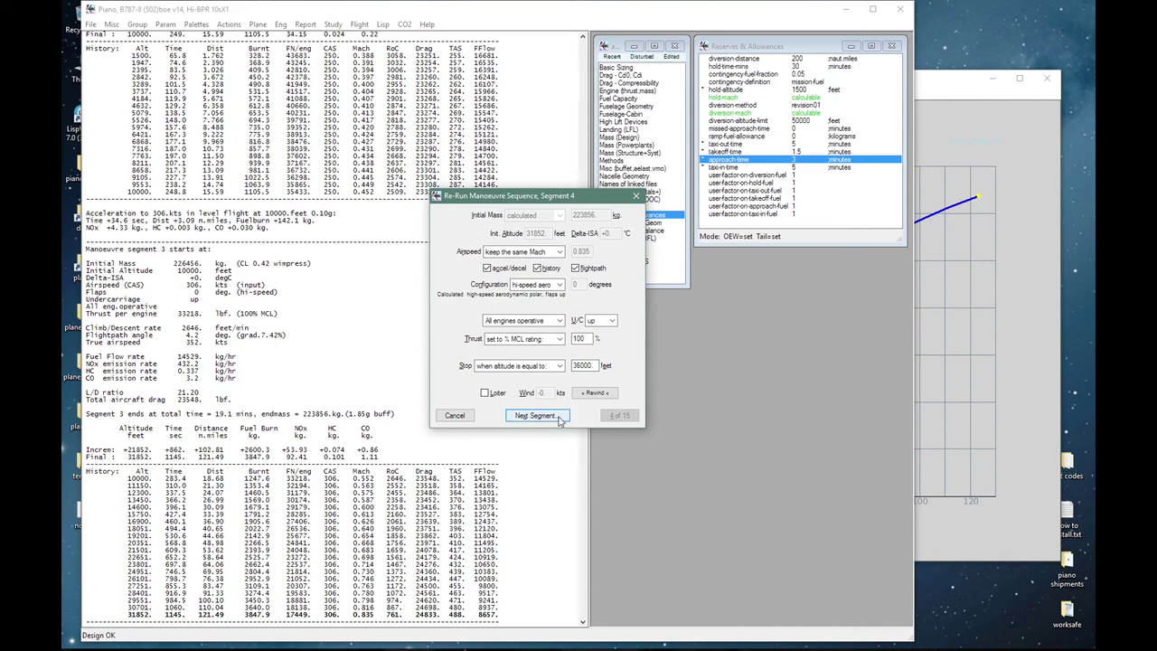
# Step: Try a 43000 ft stop altitude for segment 4 and dismiss the cannot-climb warning
pyautogui.doubleClick(583, 365)
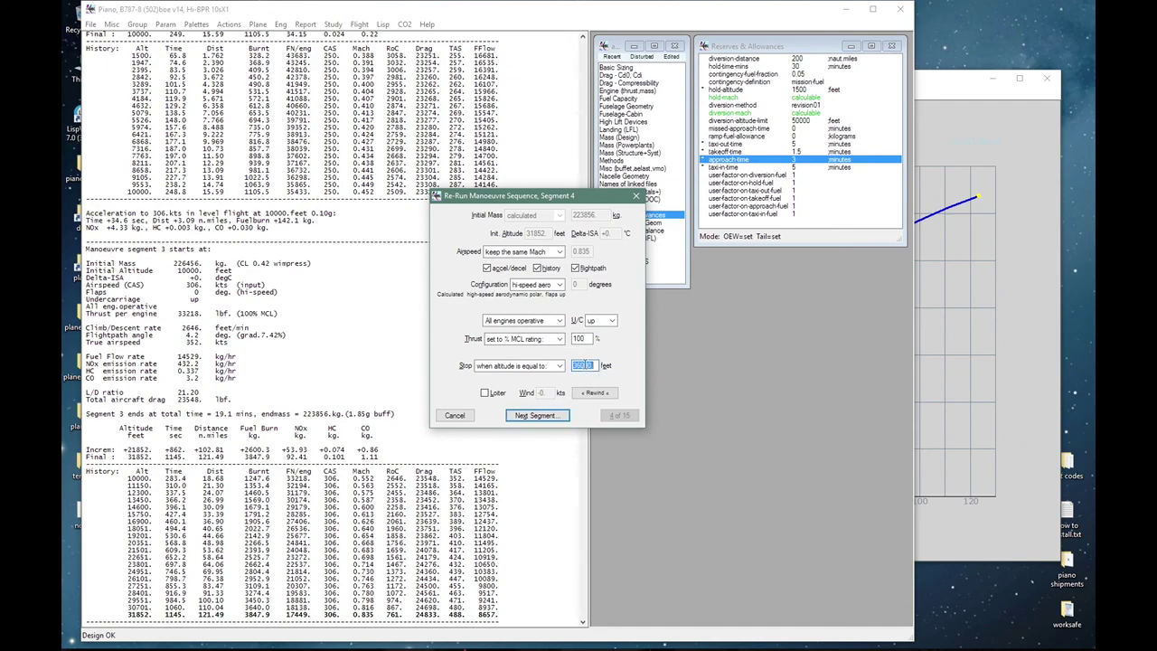
pyautogui.write('43000')
pyautogui.click(549, 416)
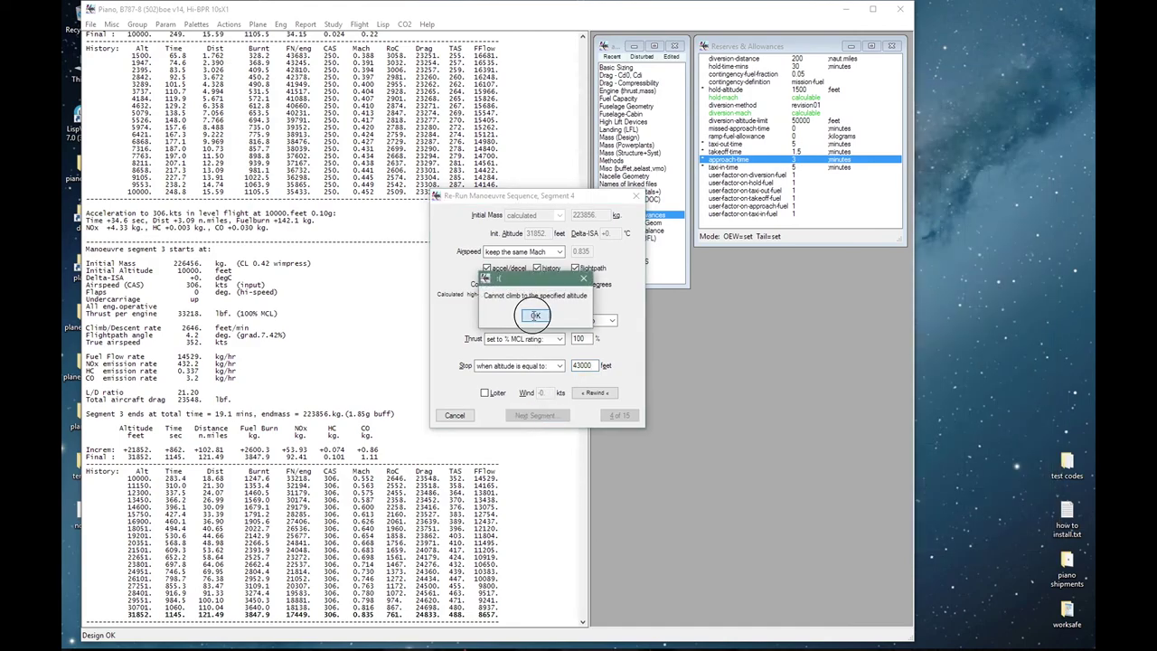
pyautogui.click(535, 316)
# Step: Rerun segment 4 to 36000 ft after trying 33000, ending at 223213 kg
pyautogui.doubleClick(585, 365)
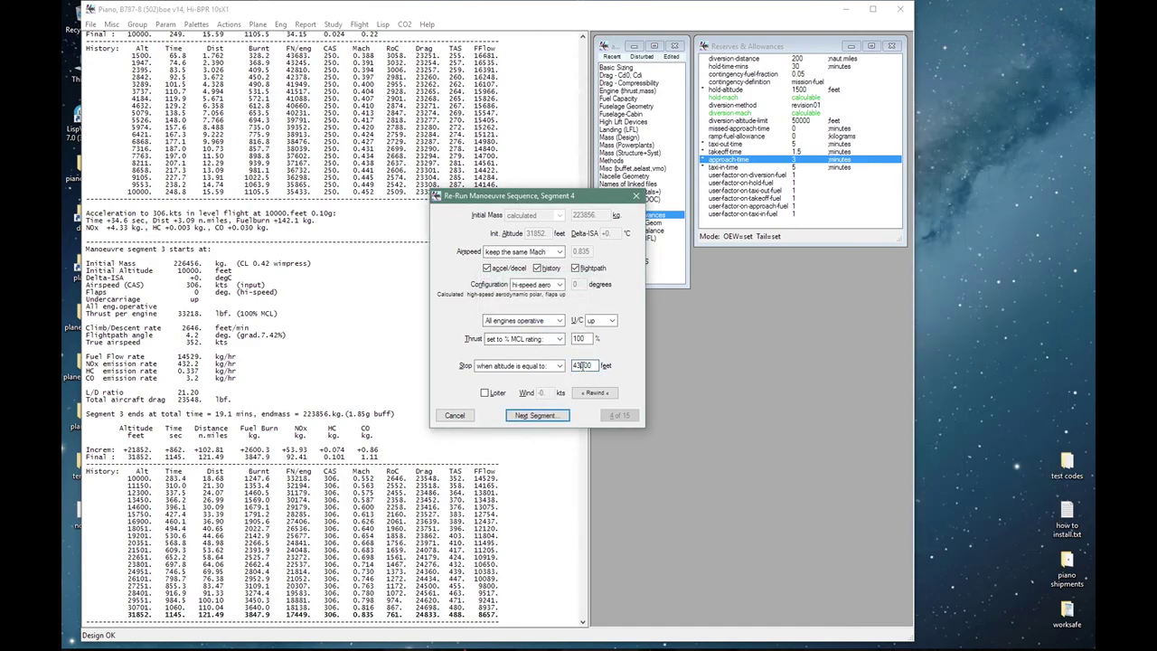
pyautogui.write('33000')
pyautogui.click(537, 415)
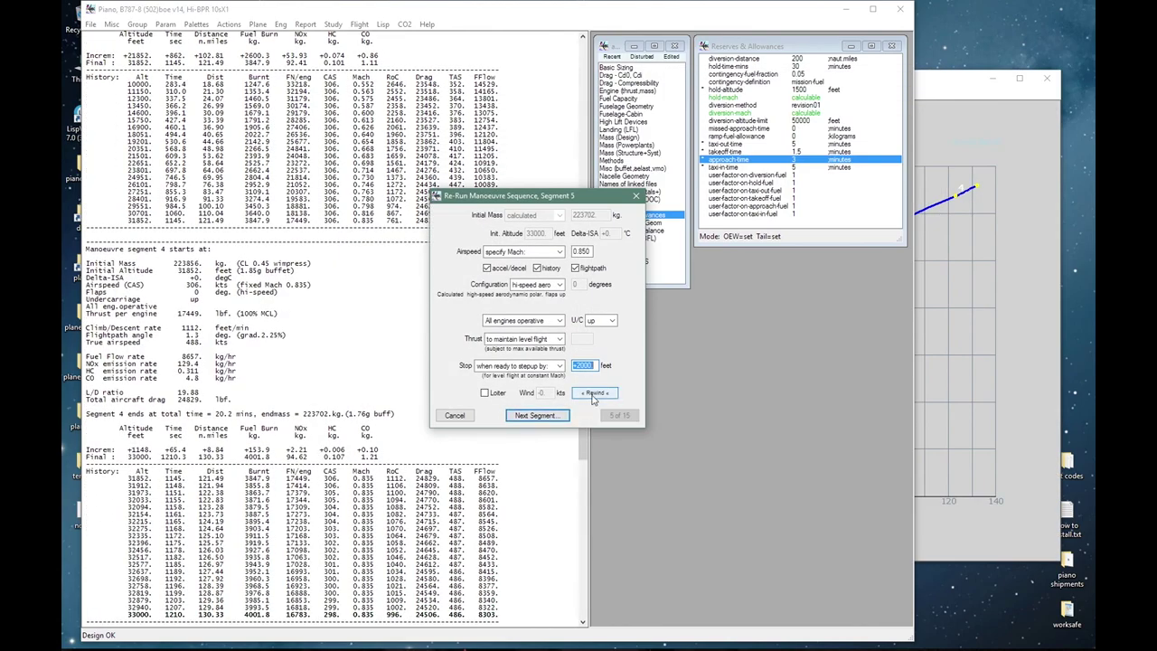
pyautogui.click(594, 393)
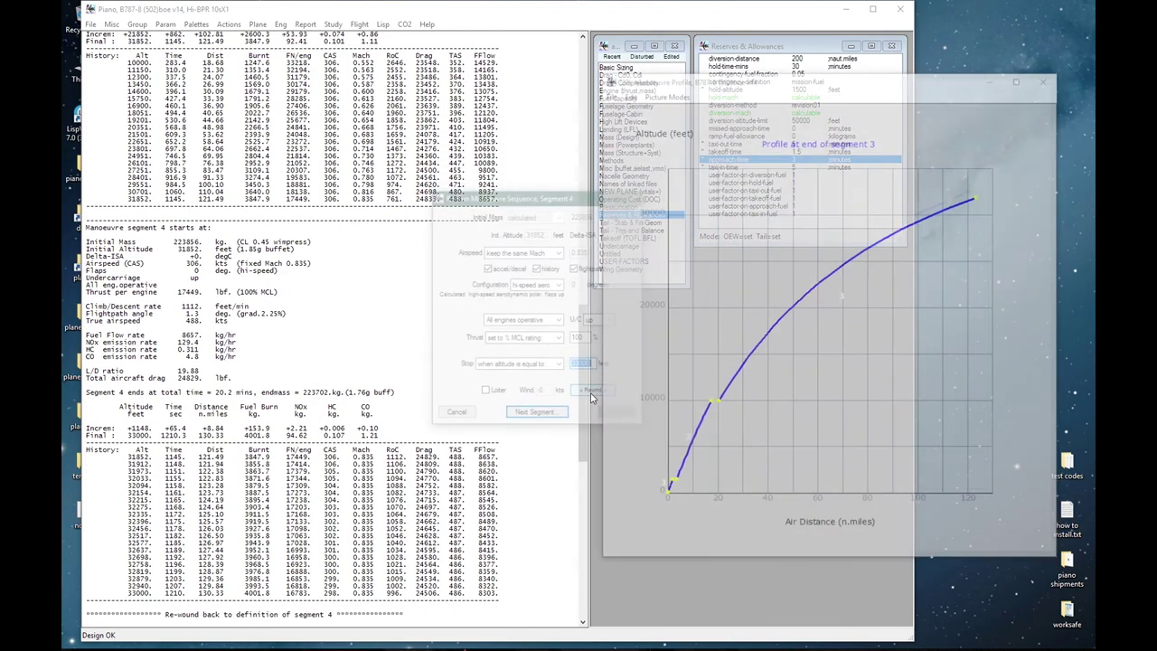
pyautogui.write('36000')
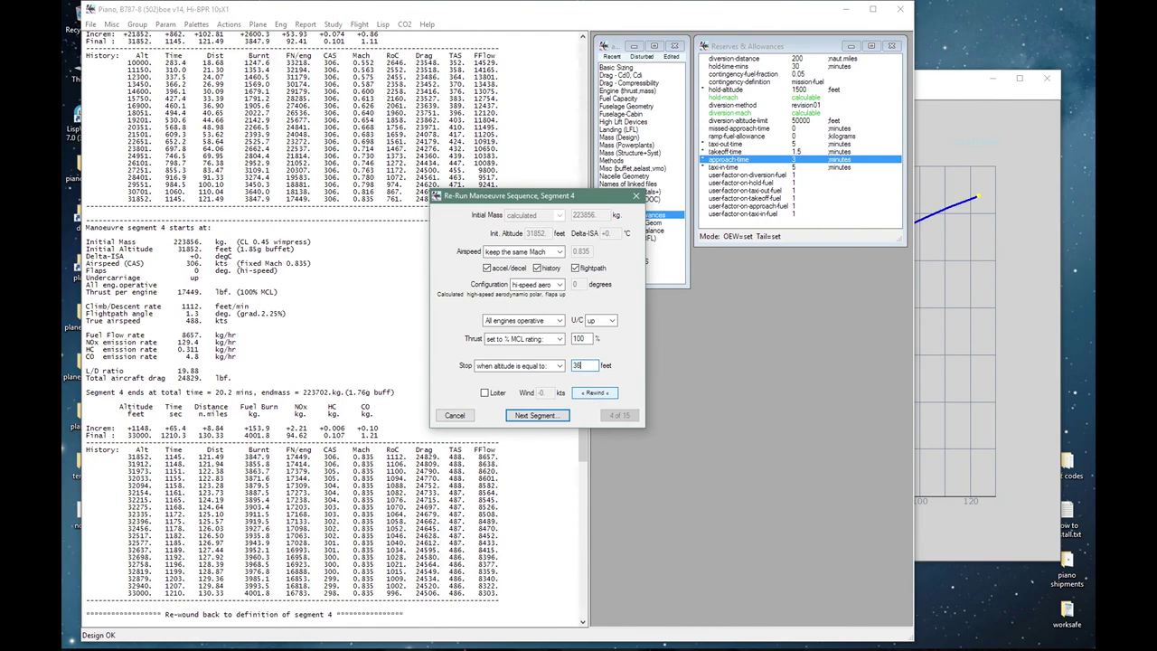
pyautogui.click(537, 415)
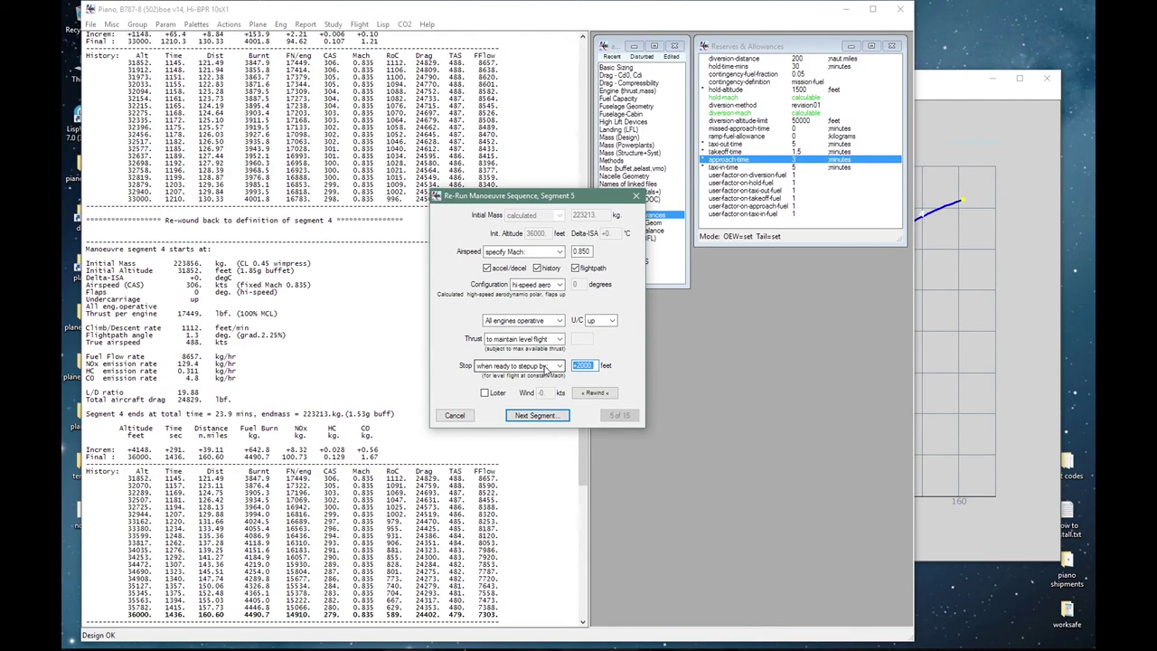
# Step: Run segment 5's level cruise to step-up and check the updated profile
pyautogui.press('Return')
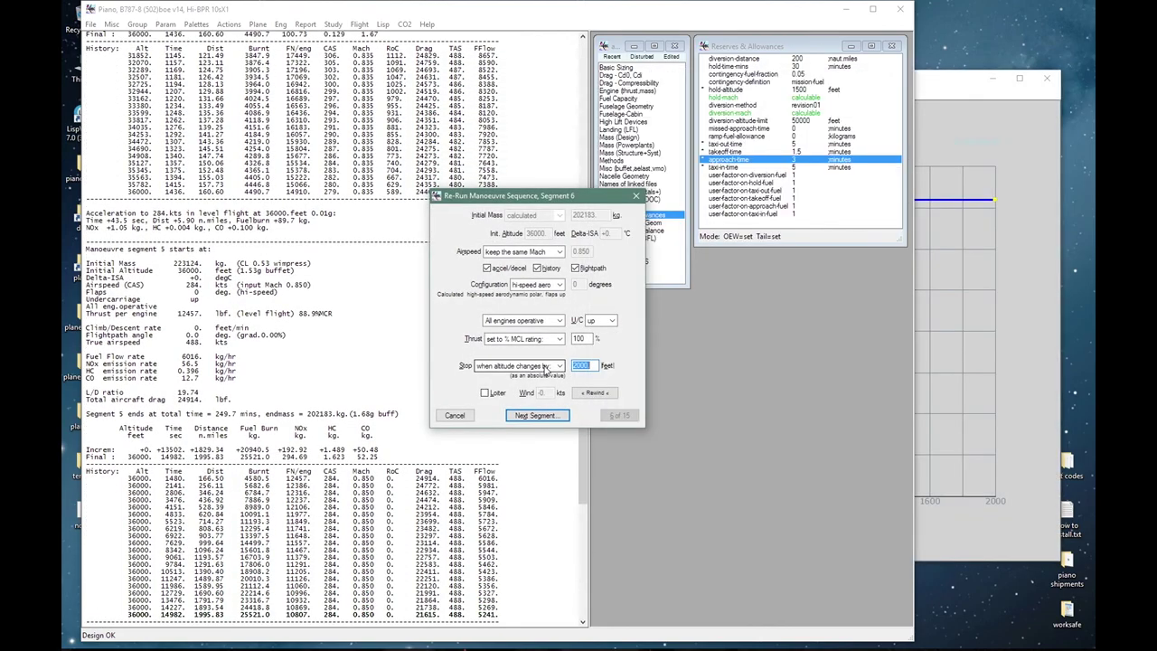
pyautogui.click(932, 88)
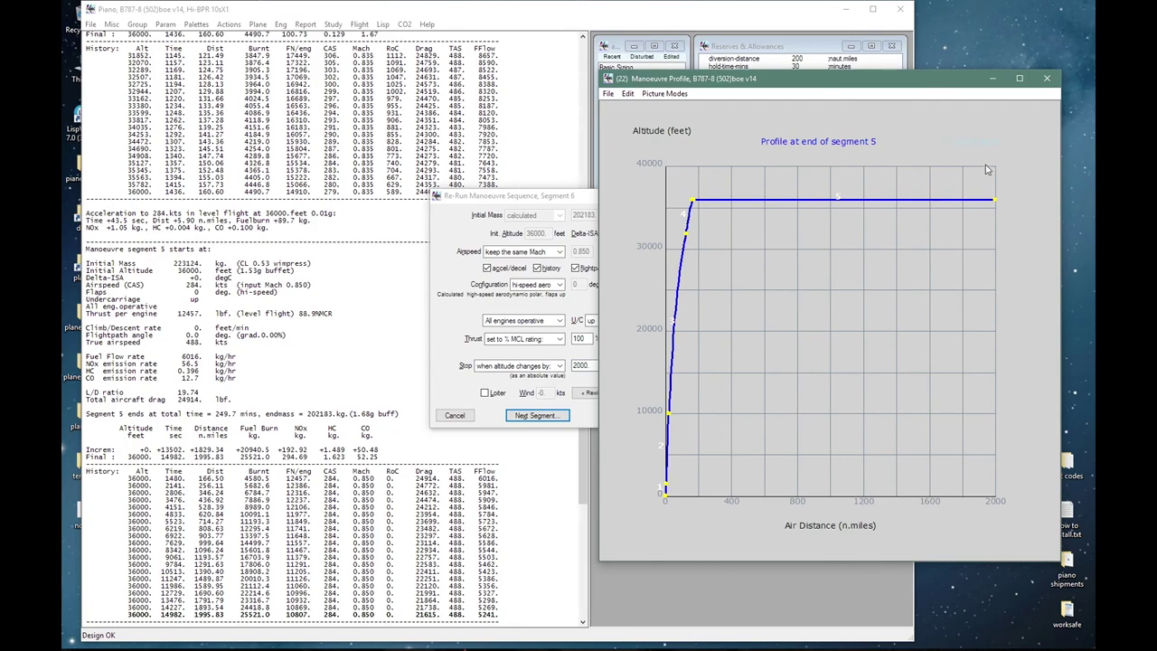
pyautogui.click(505, 200)
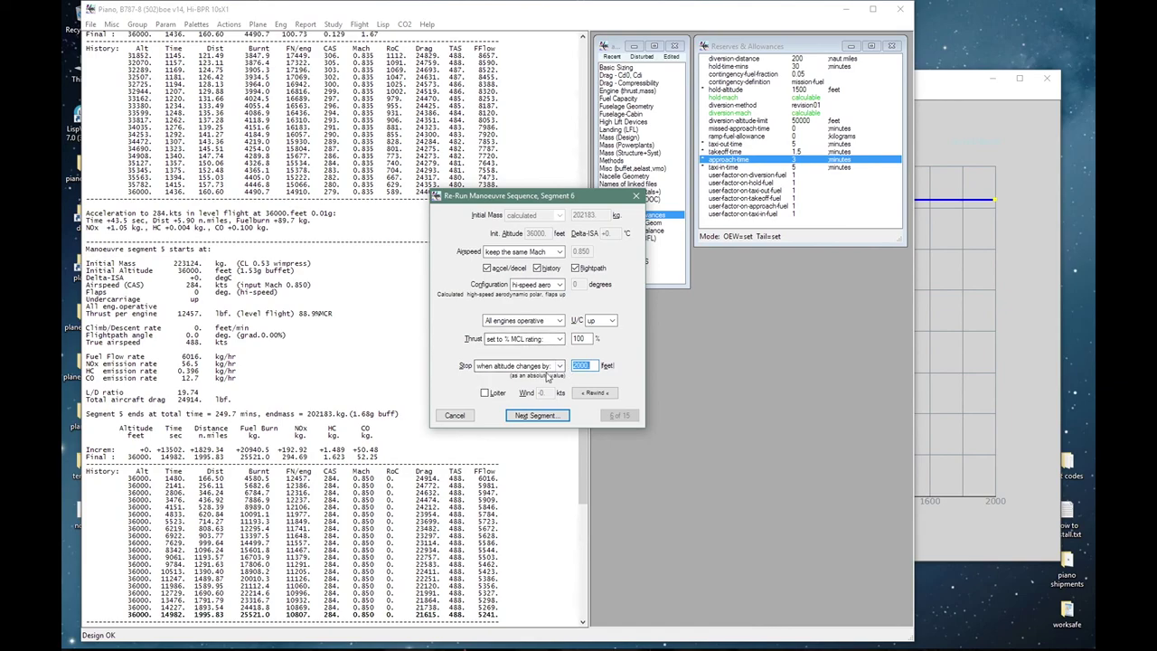
# Step: Compute segments 6 through 11, from the 2000 ft step climb onward, reaching segment 12
pyautogui.press('Return')
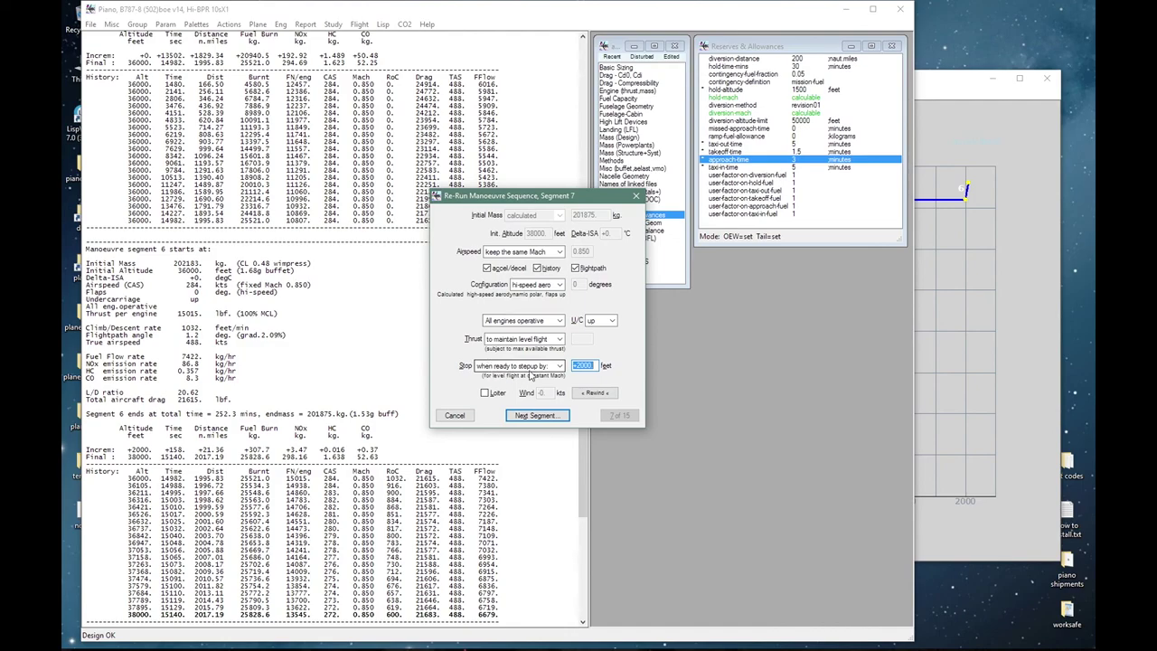
pyautogui.press('Return')
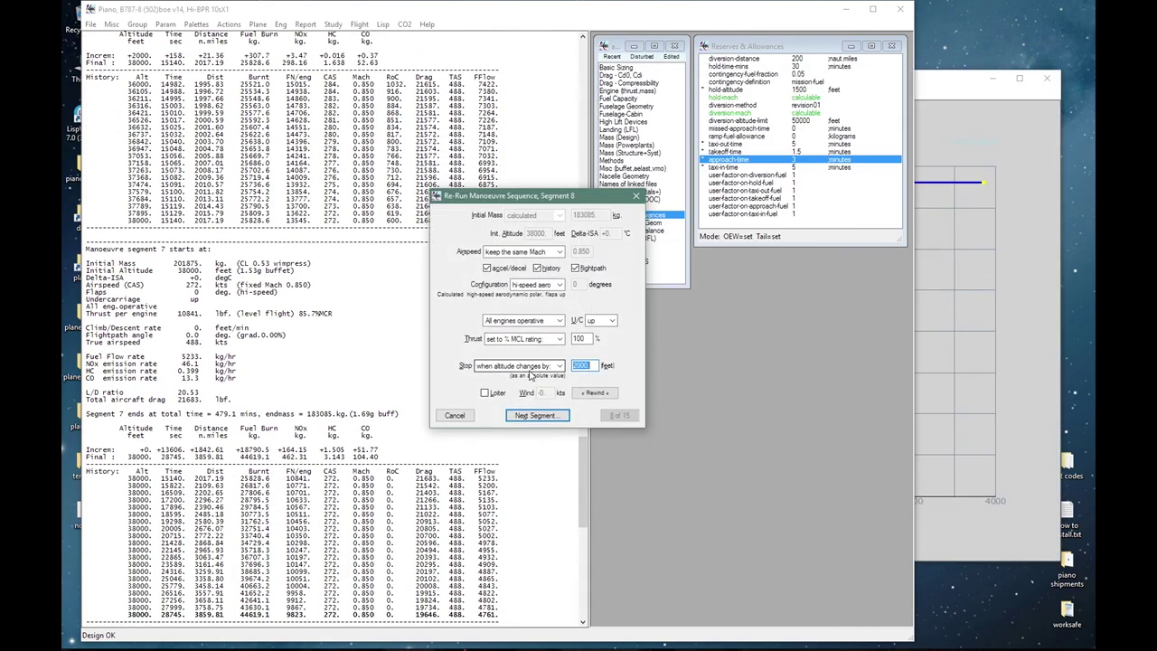
pyautogui.press('Return')
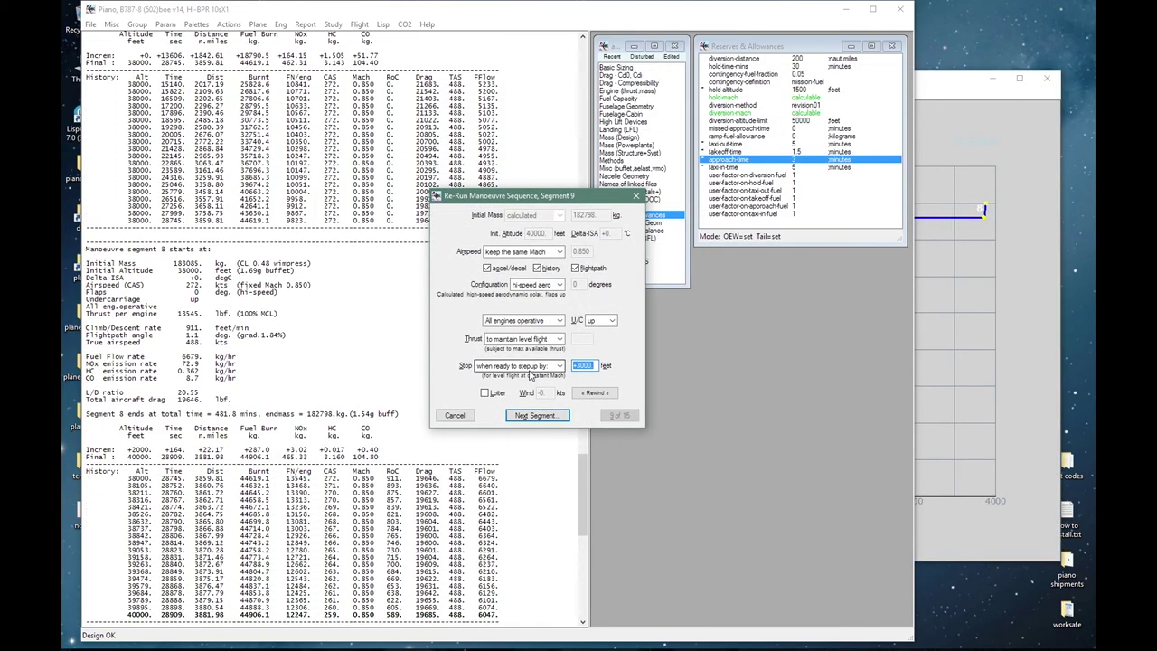
pyautogui.press('Return')
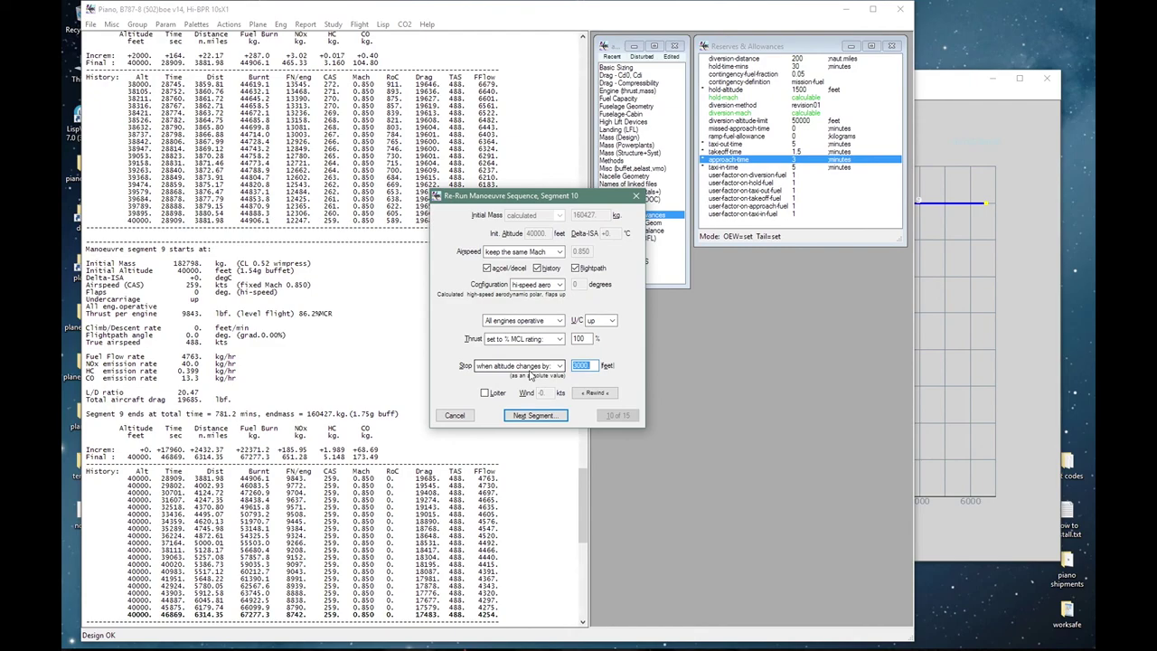
pyautogui.press('Return')
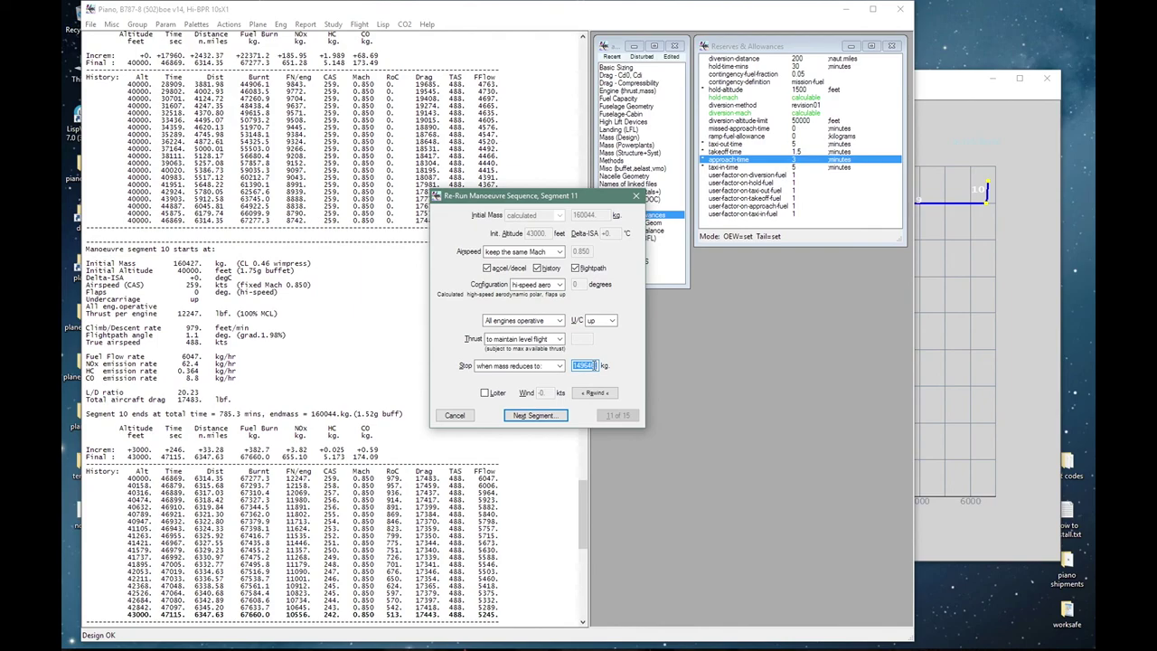
pyautogui.press('Return')
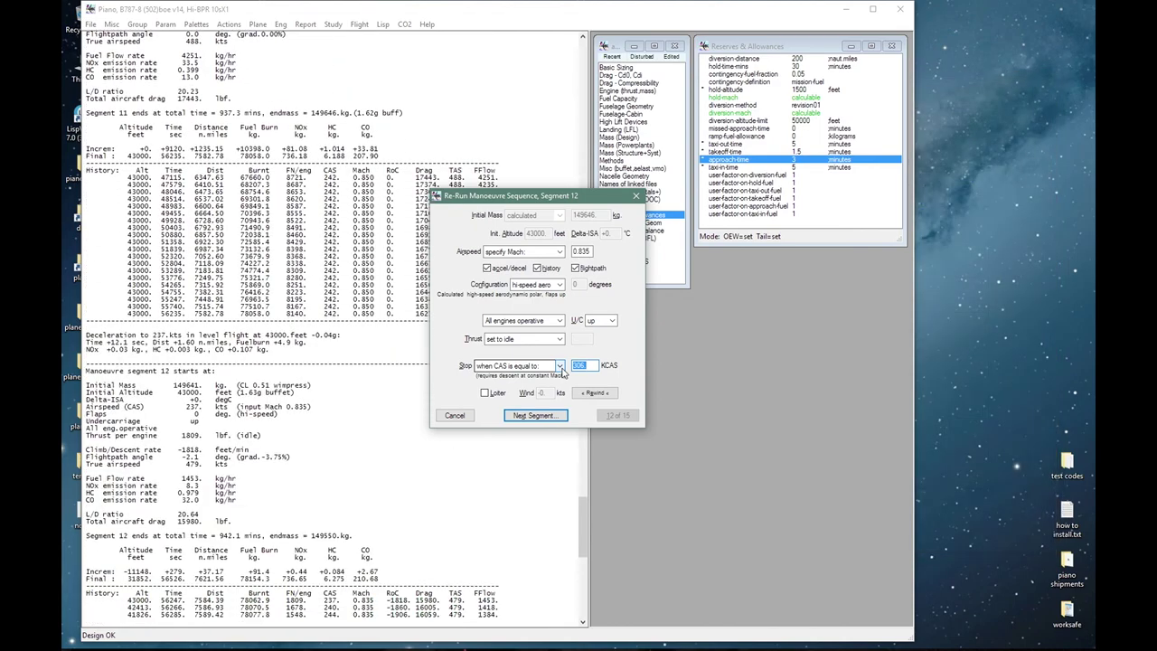
# Step: Compute segments 12 to 15, ending with the 1500-to-50 ft final approach at 149084 kg
pyautogui.press('Return')
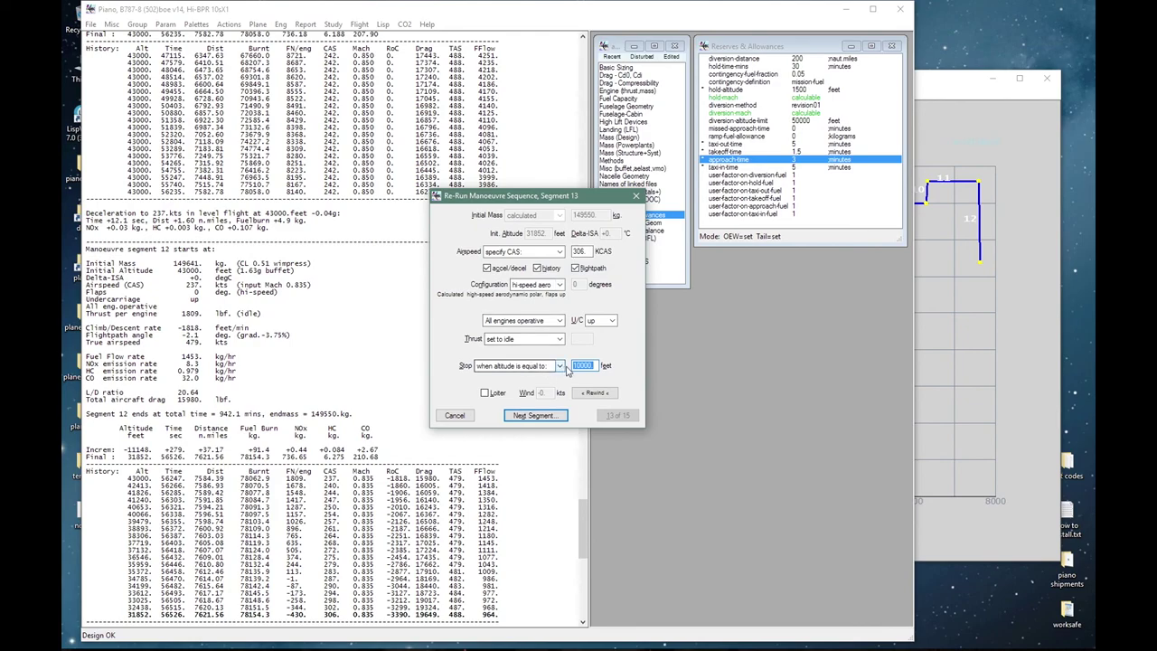
pyautogui.press('Return')
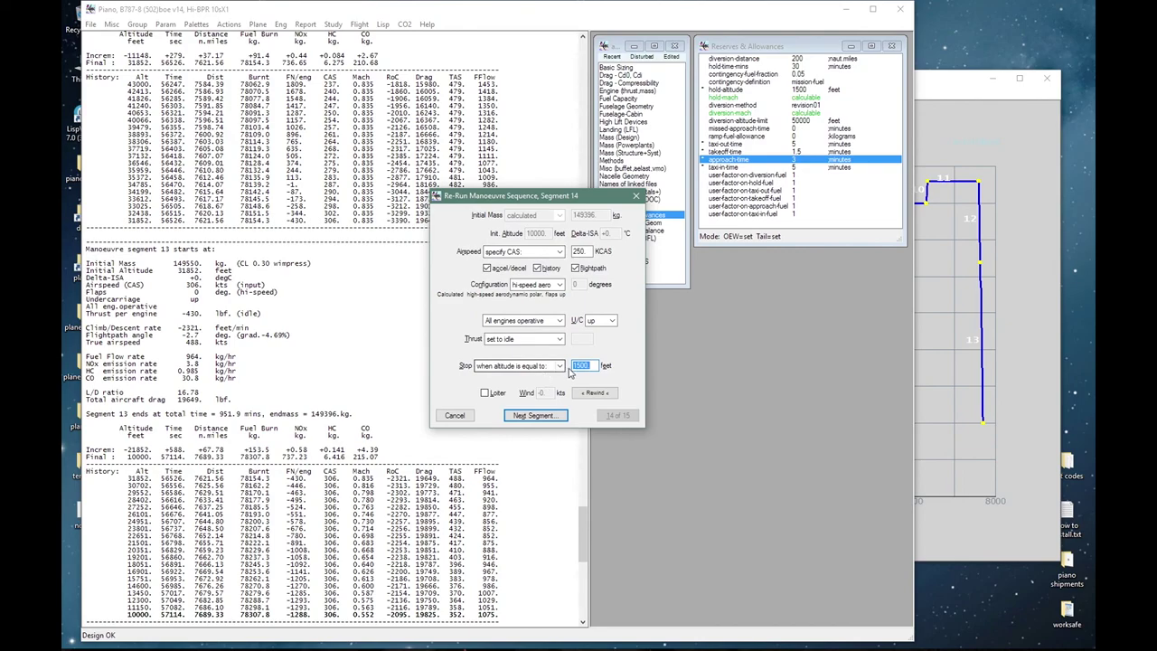
pyautogui.press('Return')
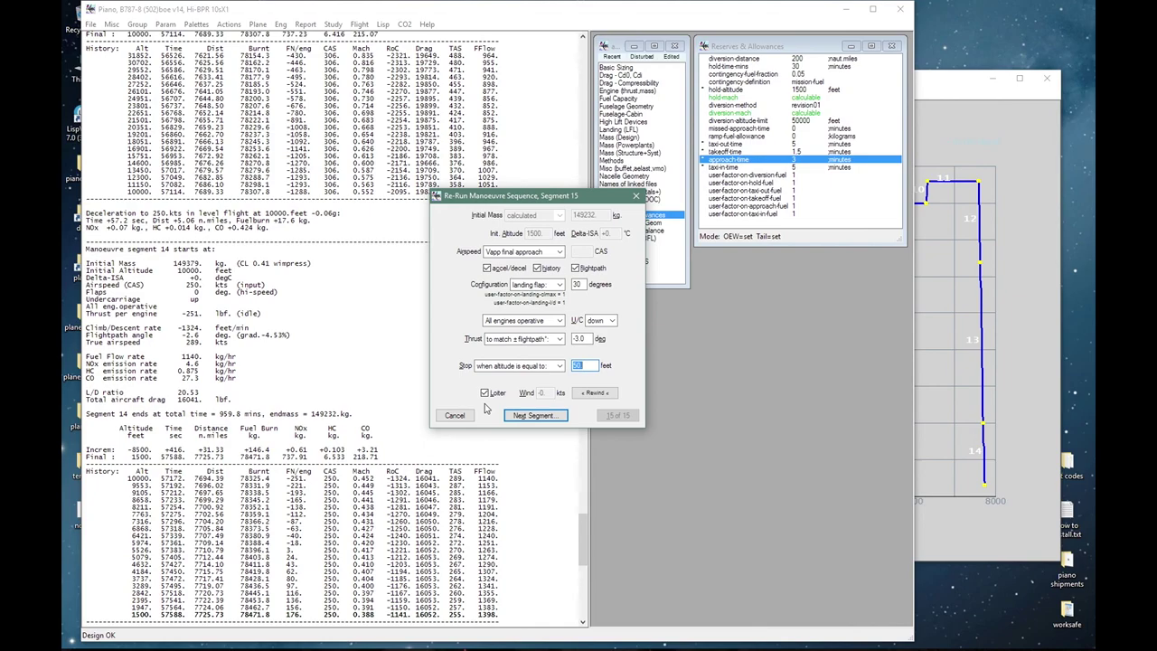
pyautogui.press('Return')
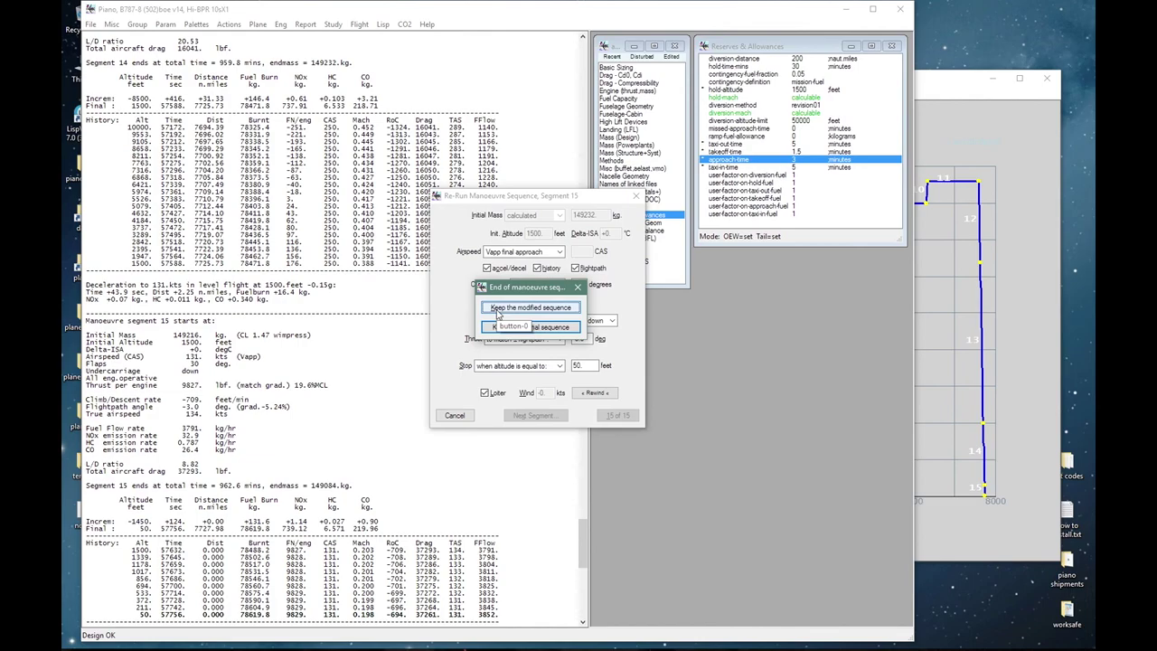
# Step: Keep the modified 15-segment sequence, close all plot windows and clear the text output
pyautogui.click(544, 326)
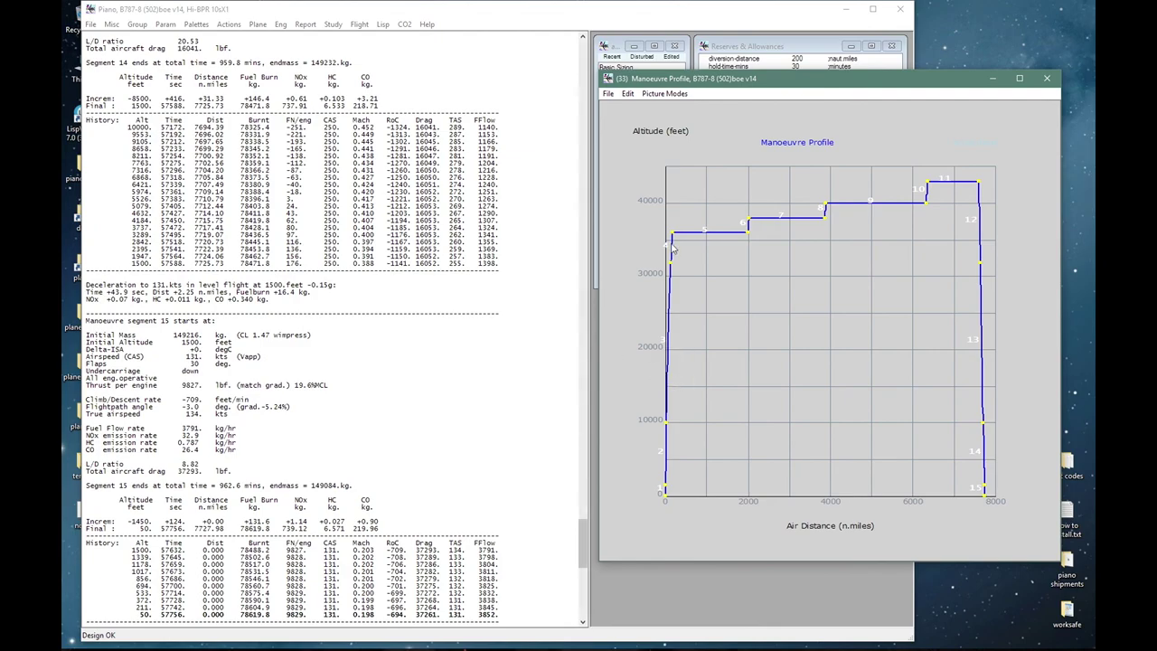
pyautogui.click(608, 94)
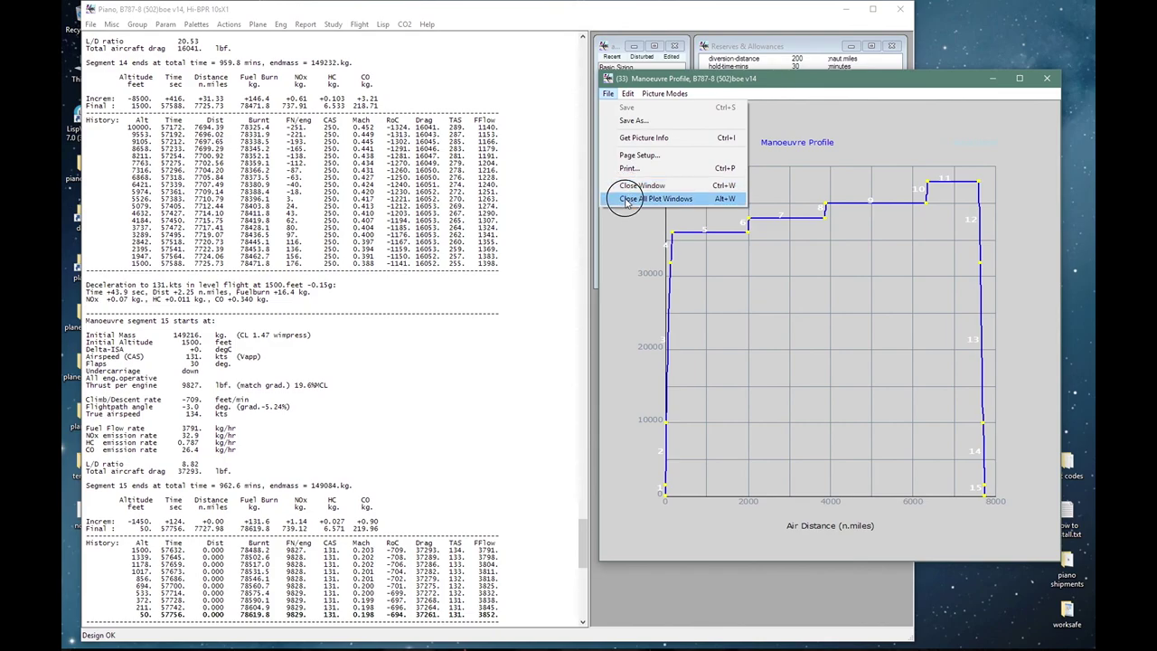
pyautogui.click(623, 190)
pyautogui.rightClick(496, 178)
pyautogui.click(521, 212)
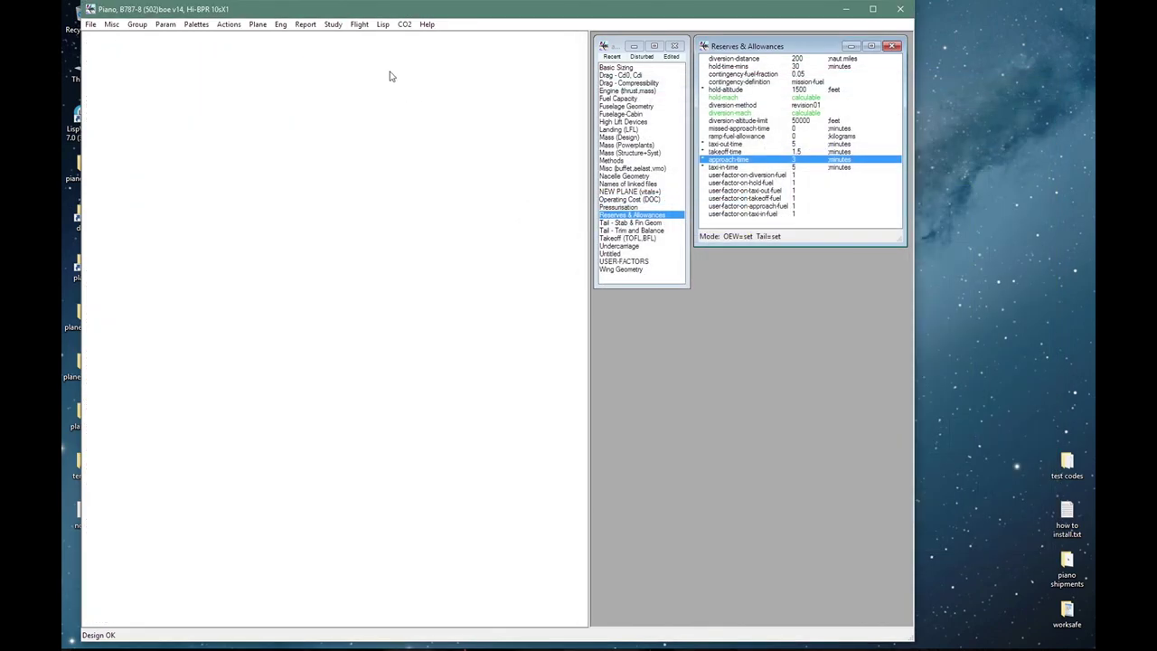
pyautogui.click(333, 24)
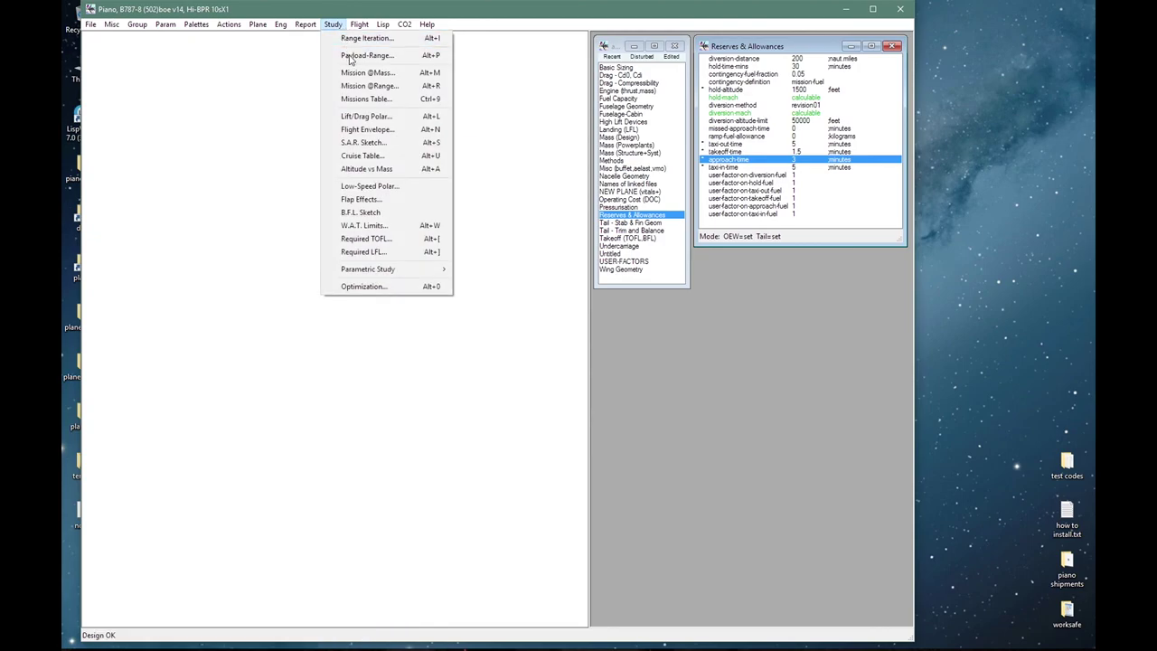
pyautogui.click(351, 86)
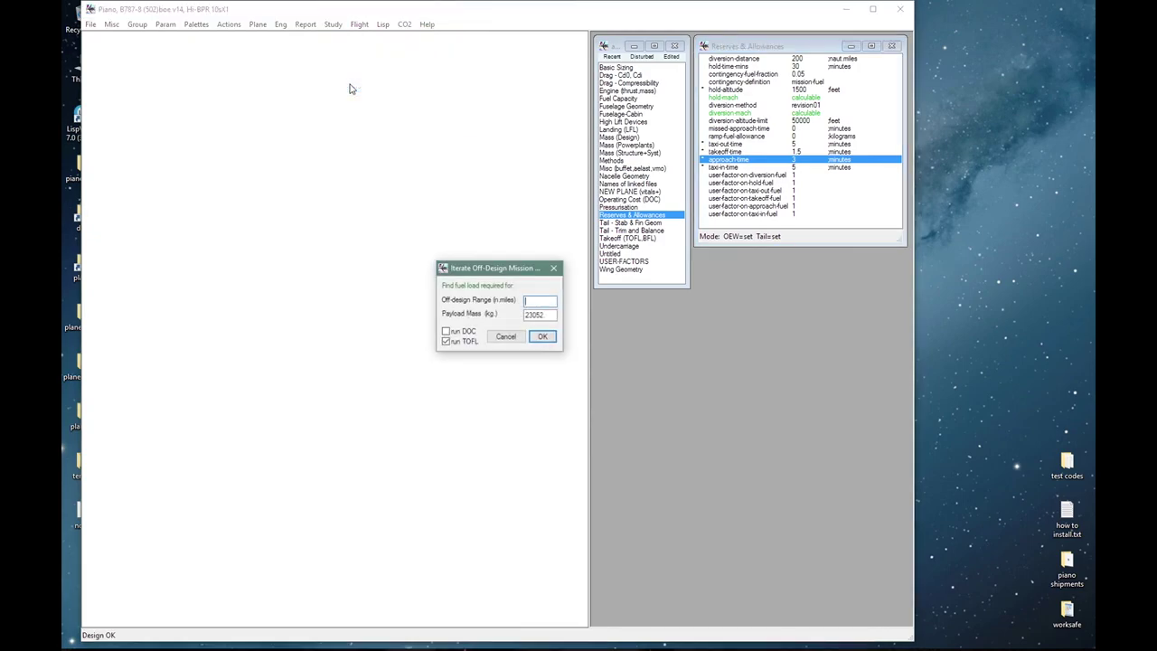
pyautogui.write('3000')
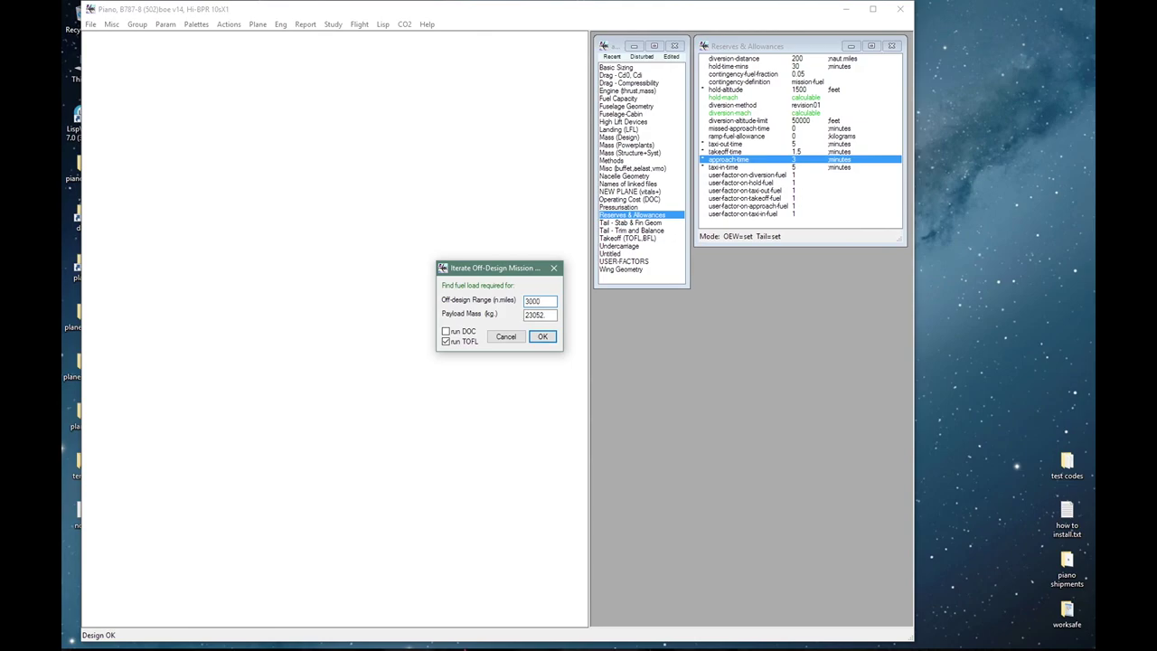
pyautogui.press('Return')
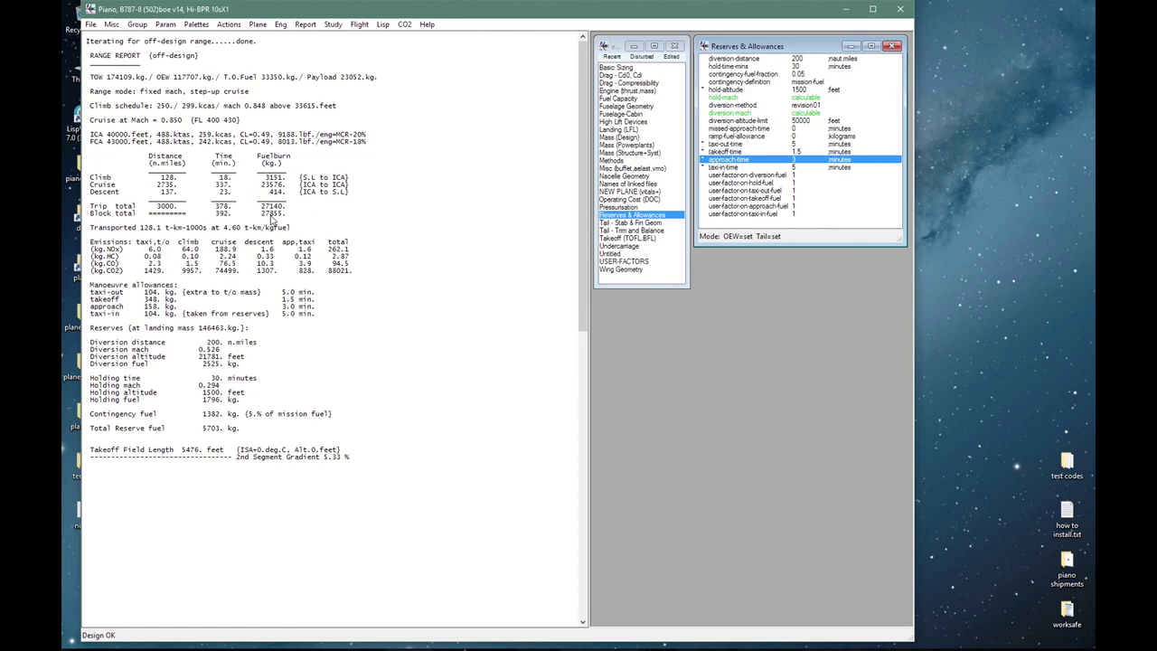
pyautogui.click(359, 24)
pyautogui.click(387, 257)
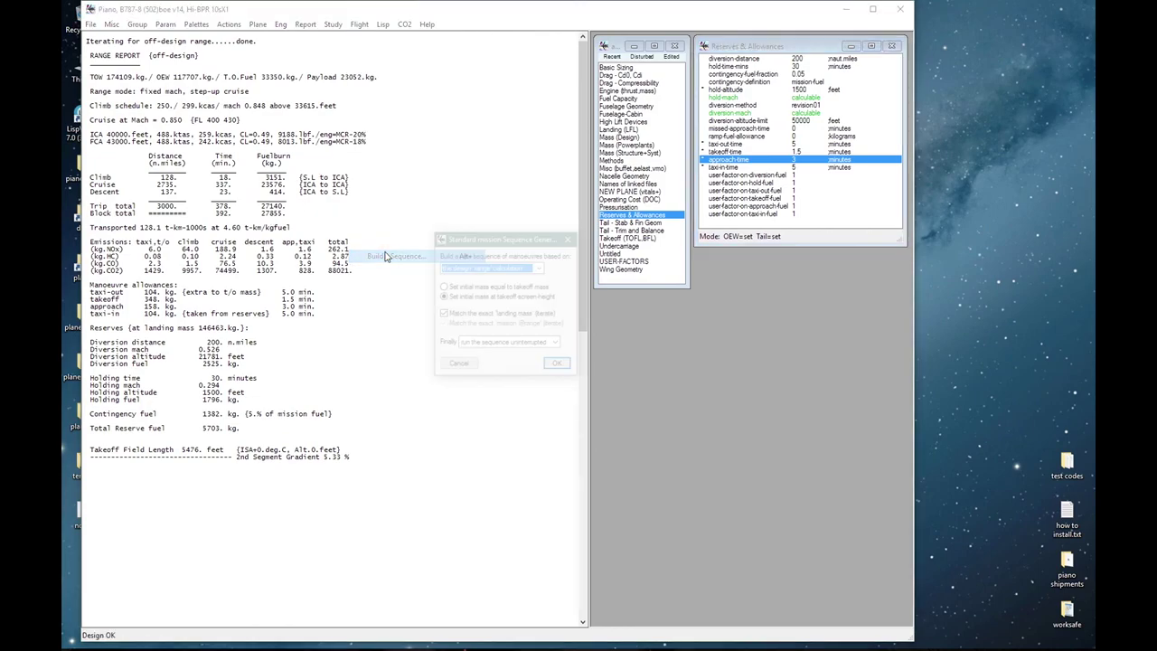
pyautogui.click(477, 269)
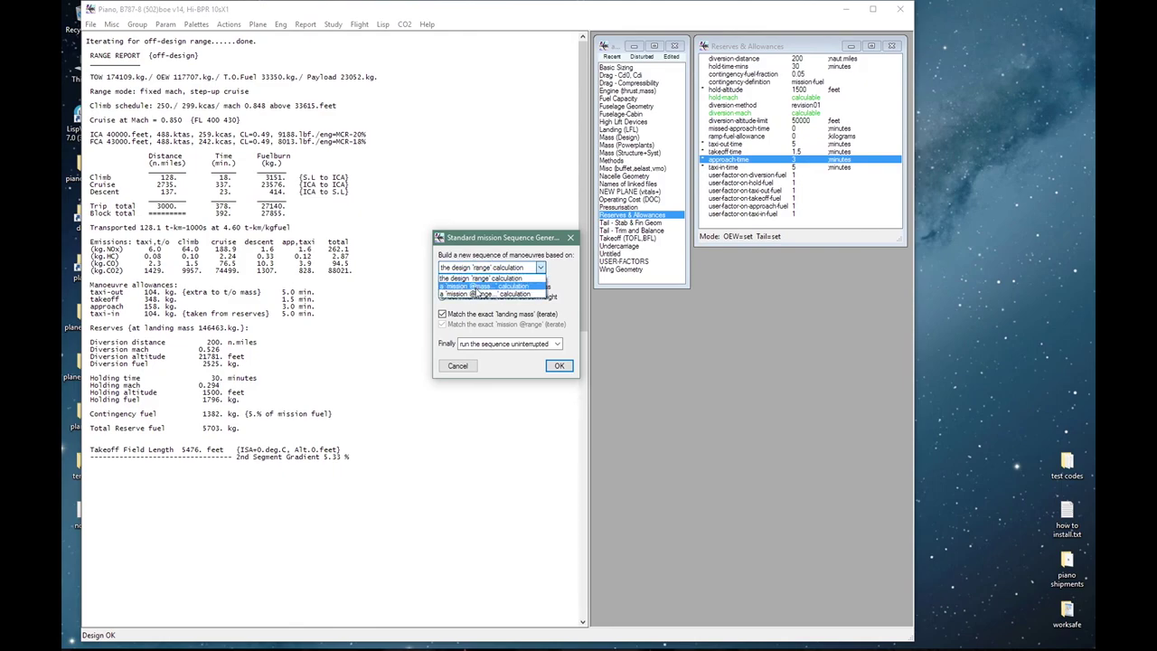
pyautogui.click(480, 293)
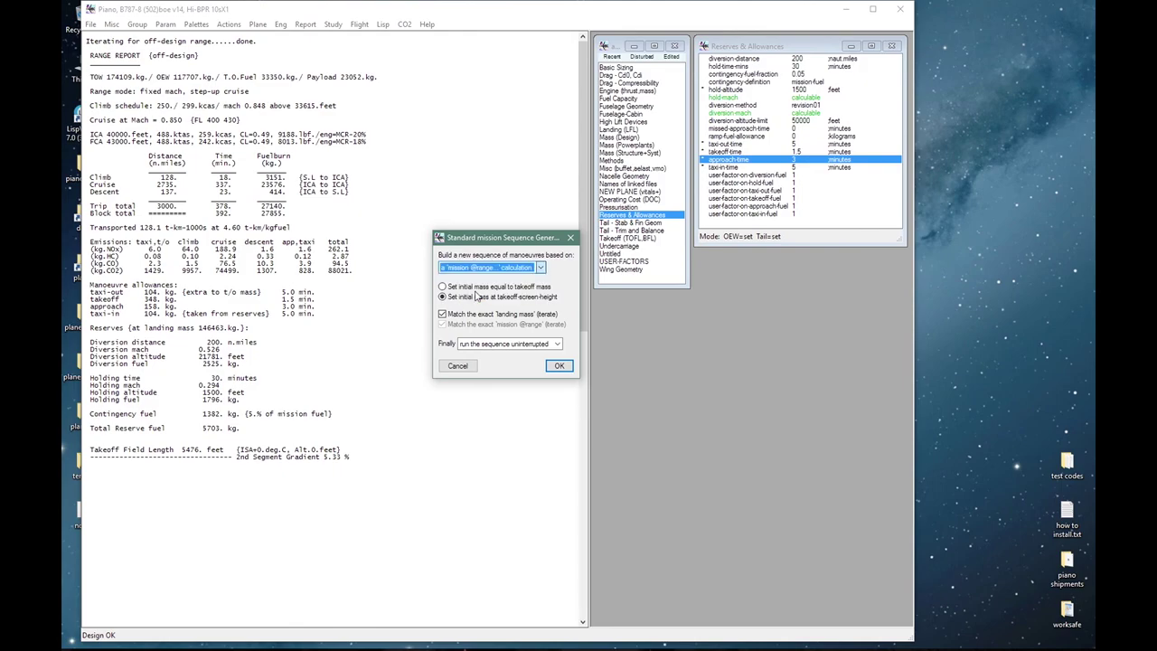
pyautogui.click(558, 365)
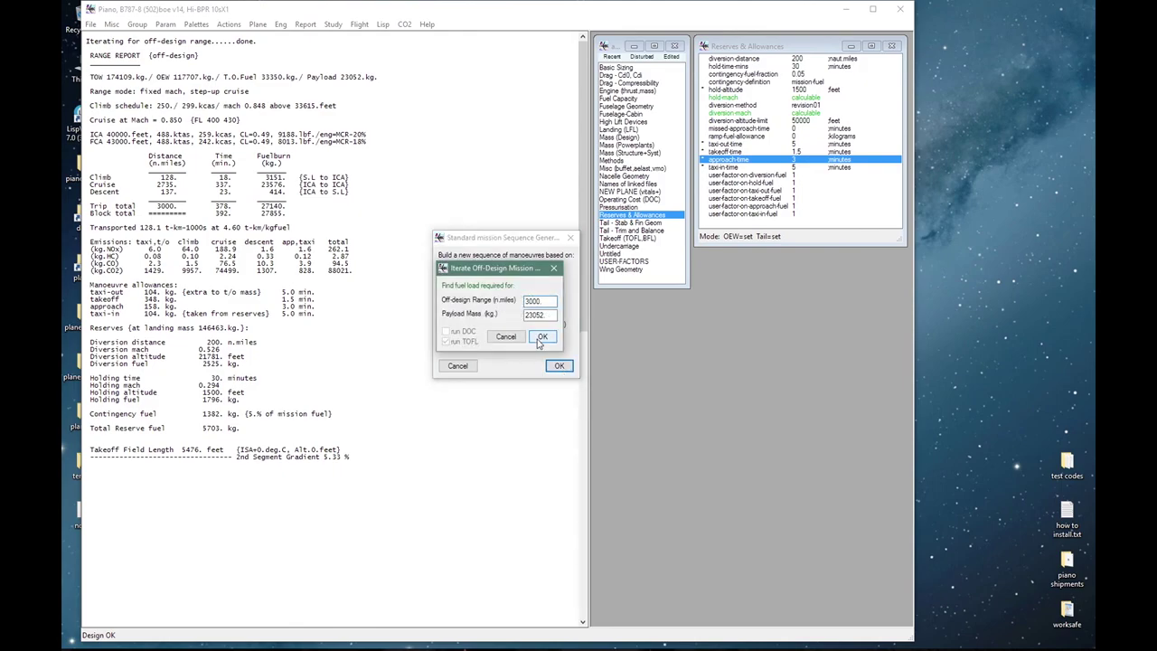
pyautogui.click(539, 340)
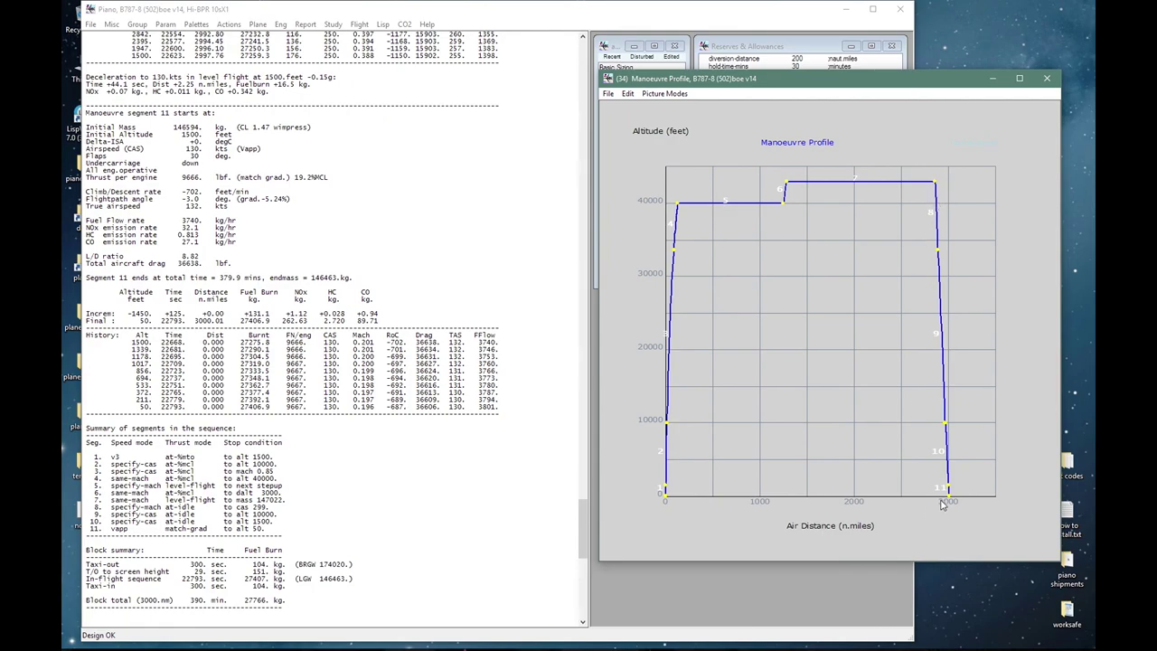
pyautogui.click(131, 600)
pyautogui.doubleClick(155, 599)
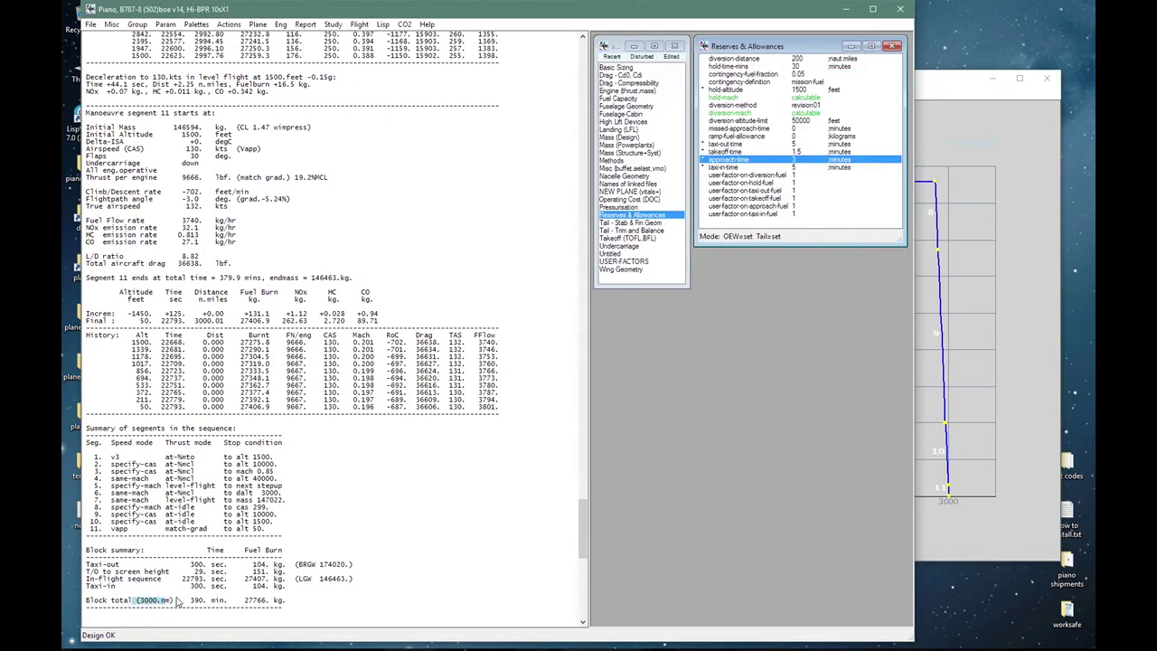
pyautogui.click(262, 607)
pyautogui.moveTo(233, 600); pyautogui.dragTo(294, 598)
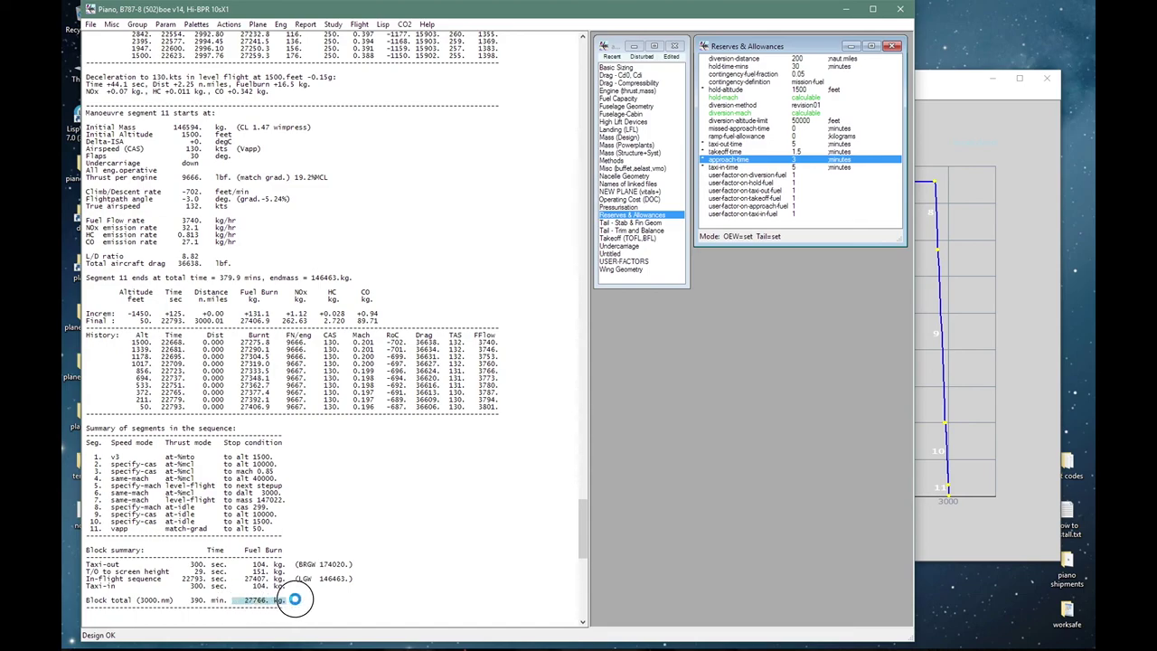
pyautogui.click(355, 605)
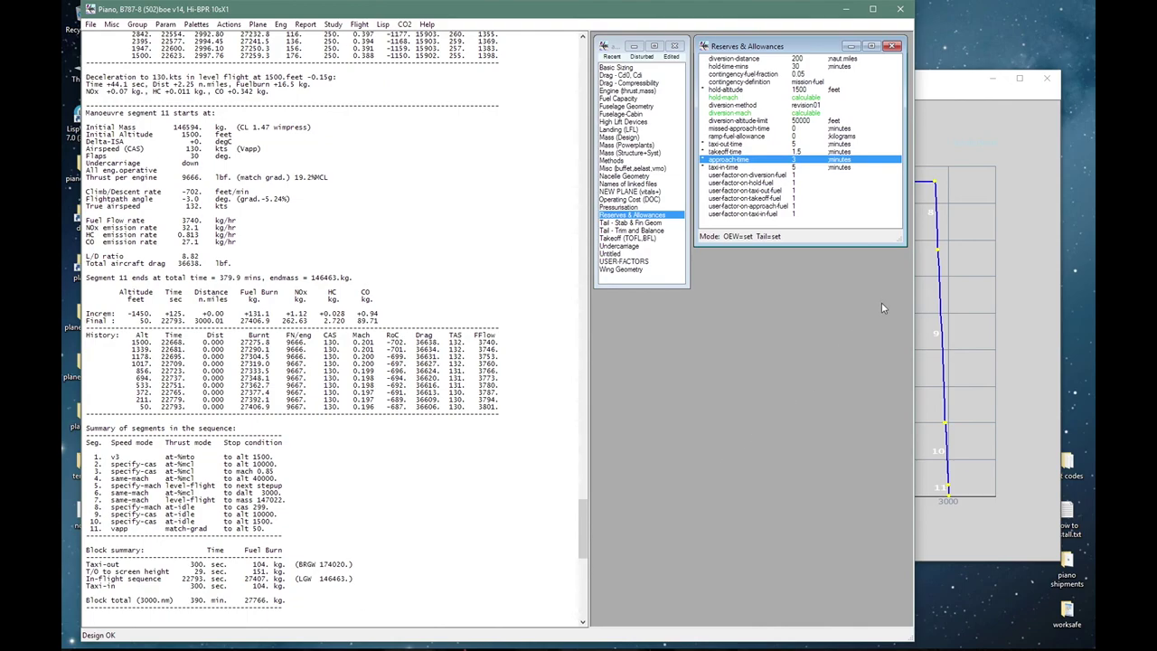
pyautogui.click(942, 157)
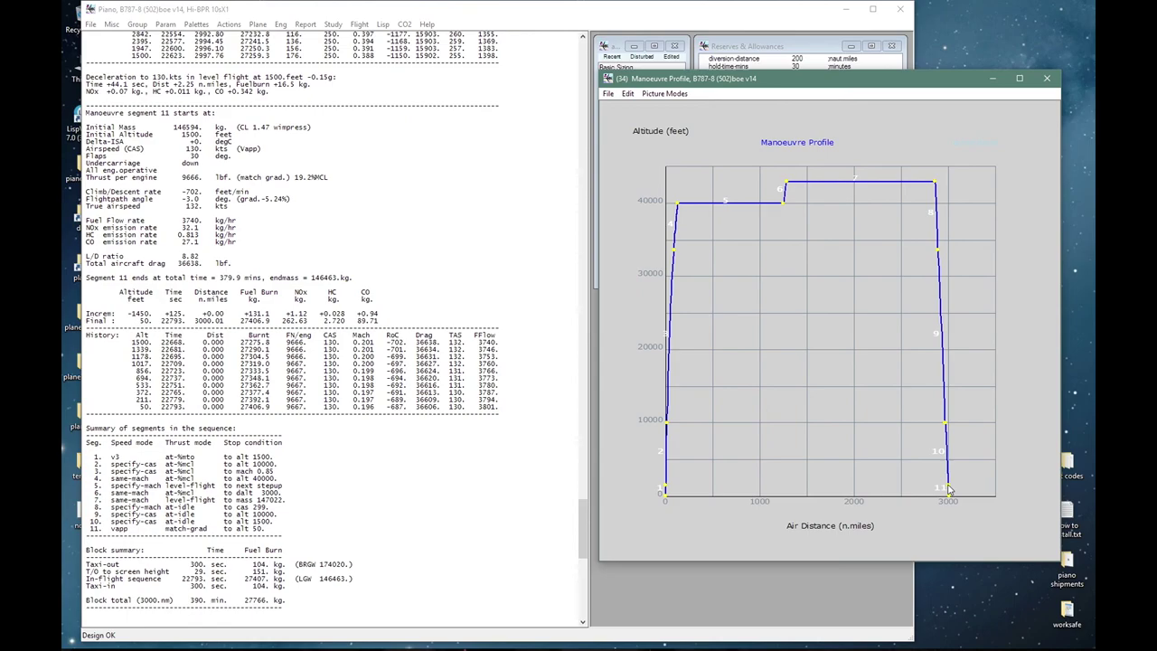
pyautogui.click(432, 281)
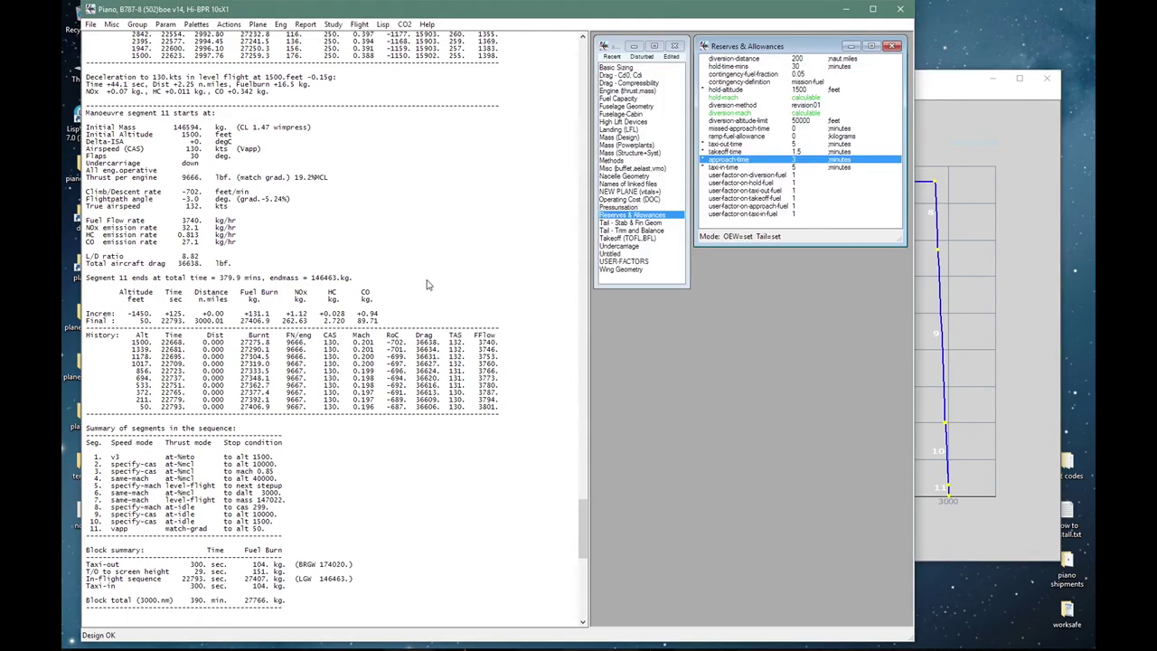
pyautogui.moveTo(236, 322); pyautogui.dragTo(270, 322)
# Step: Start a new manoeuvre segment inserted after segment 10
pyautogui.click(359, 25)
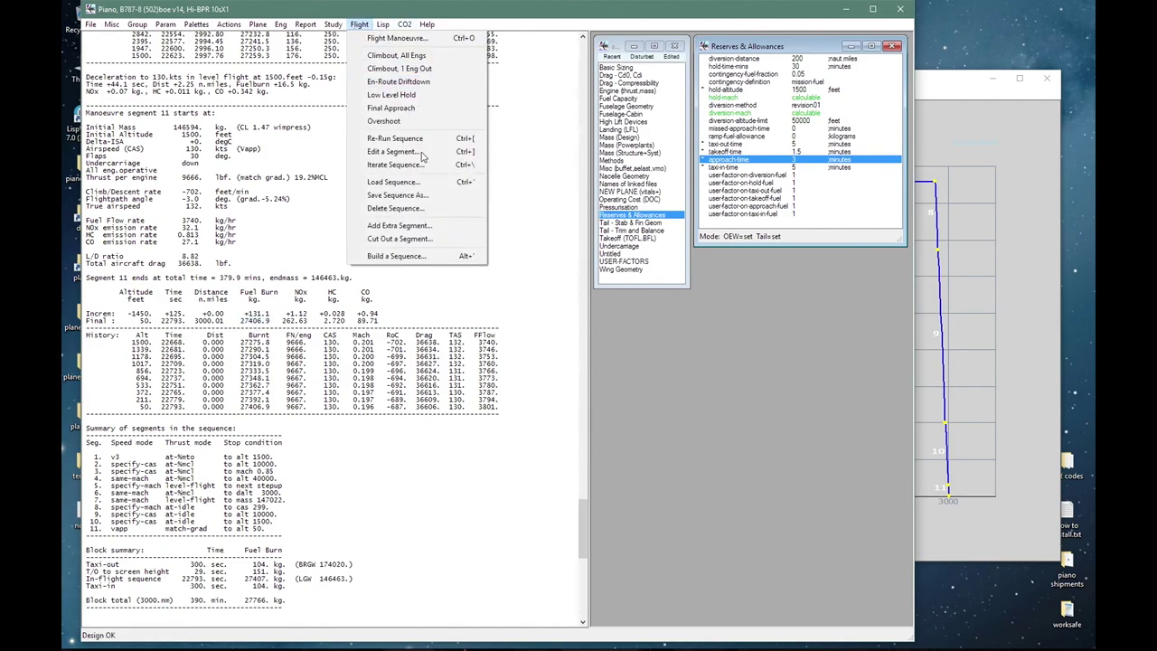
pyautogui.click(428, 227)
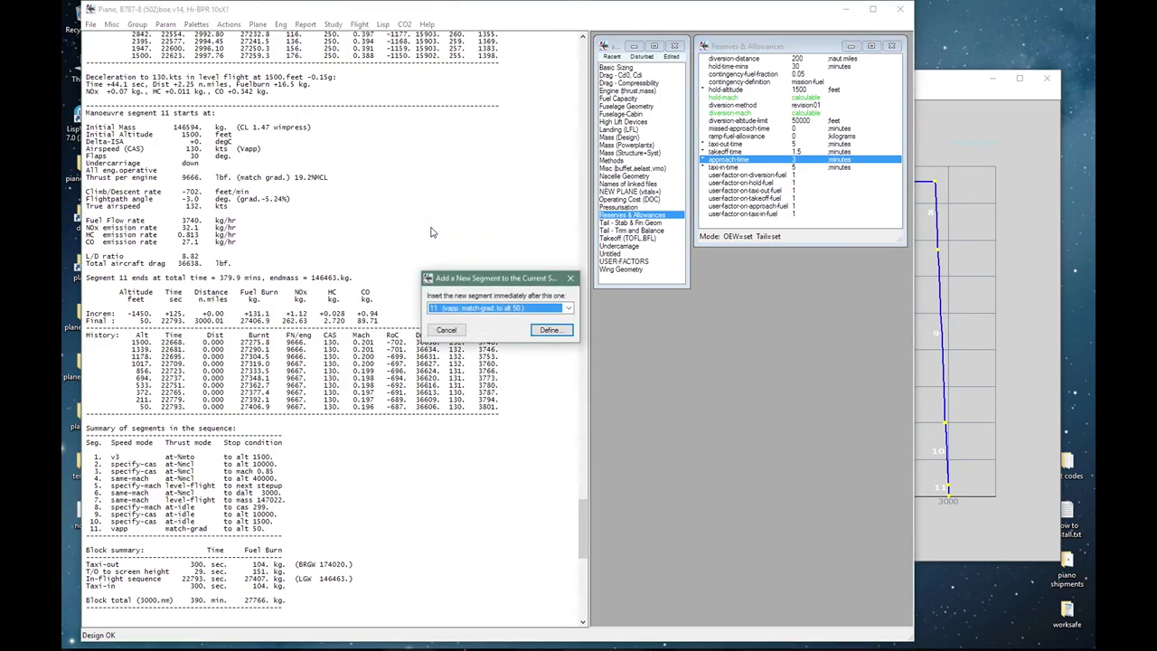
pyautogui.click(570, 312)
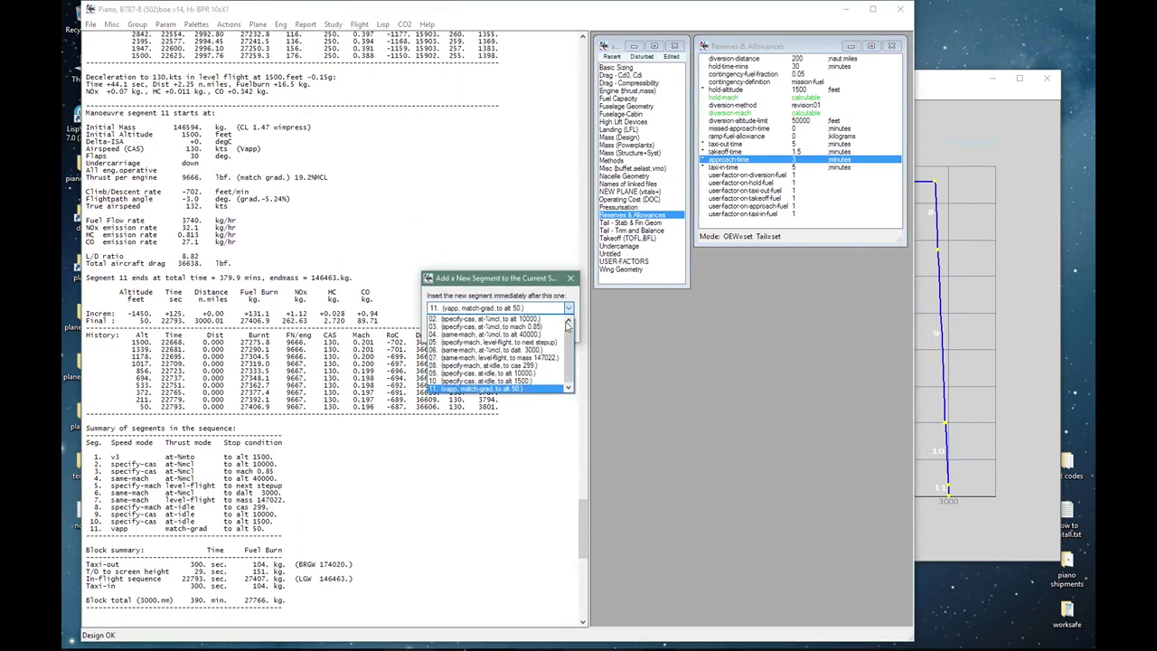
pyautogui.click(539, 381)
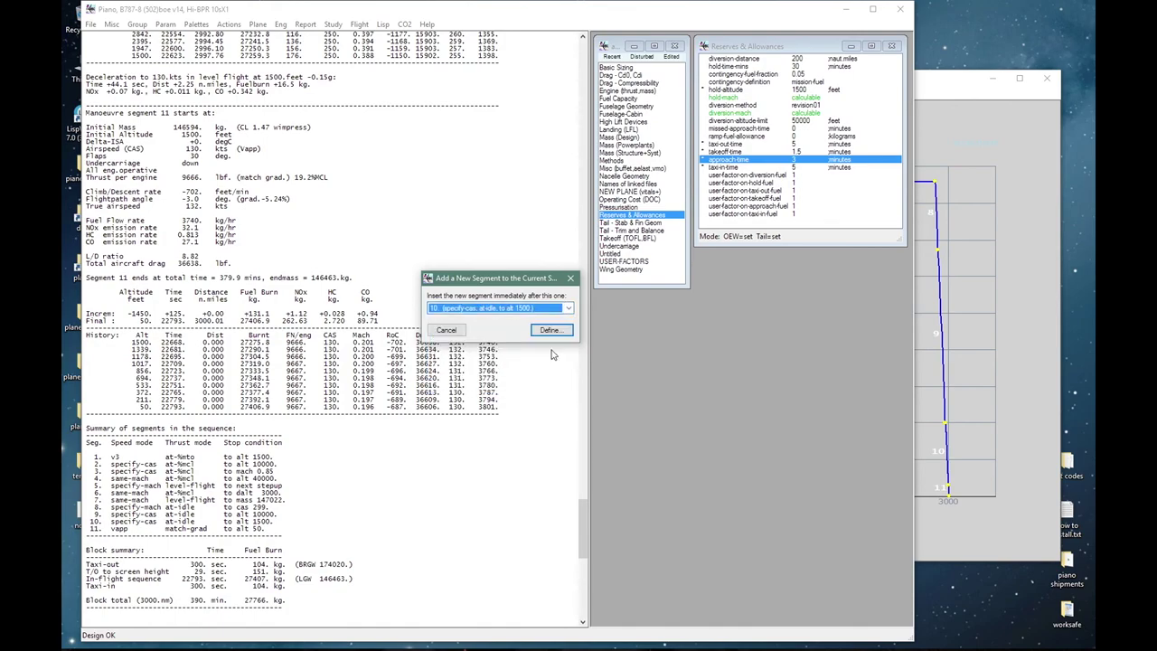
pyautogui.click(552, 329)
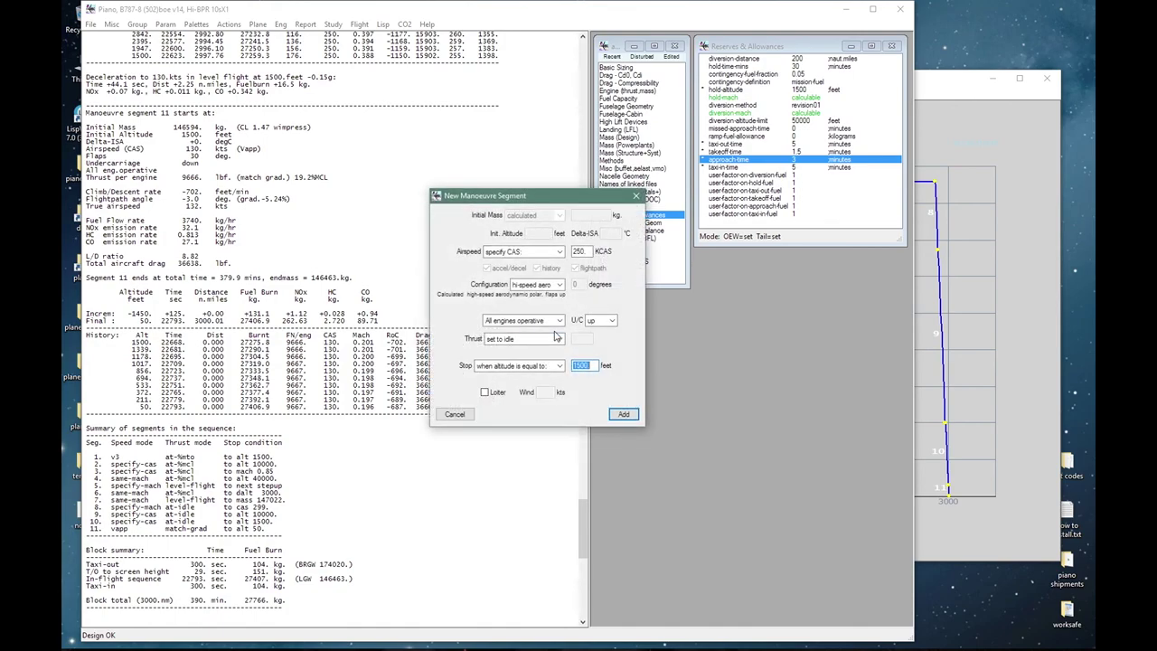
# Step: Set the new segment to minimum-drag speed, arbitrary flap 15° and undercarriage down
pyautogui.click(545, 253)
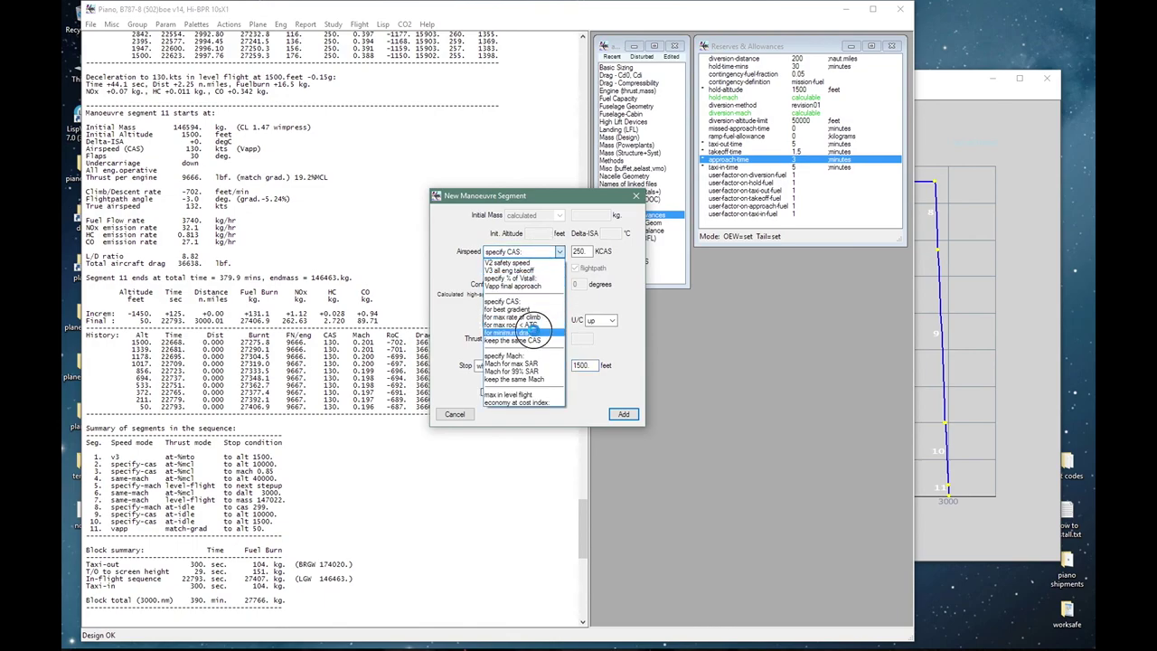
pyautogui.click(538, 332)
pyautogui.click(558, 284)
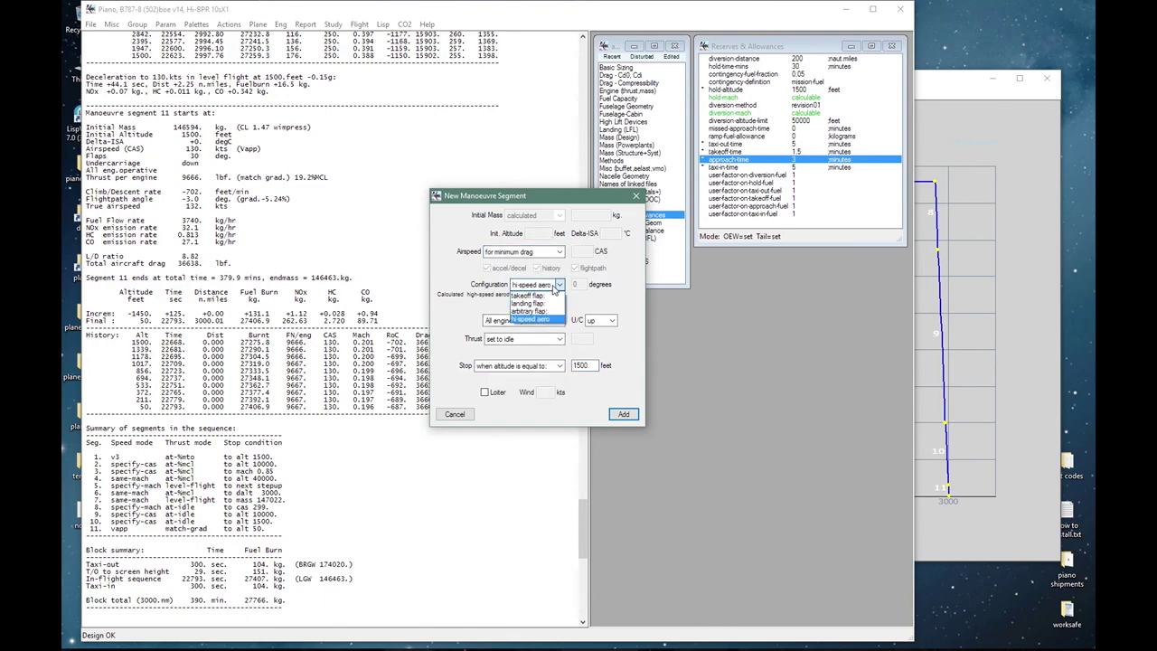
pyautogui.click(528, 311)
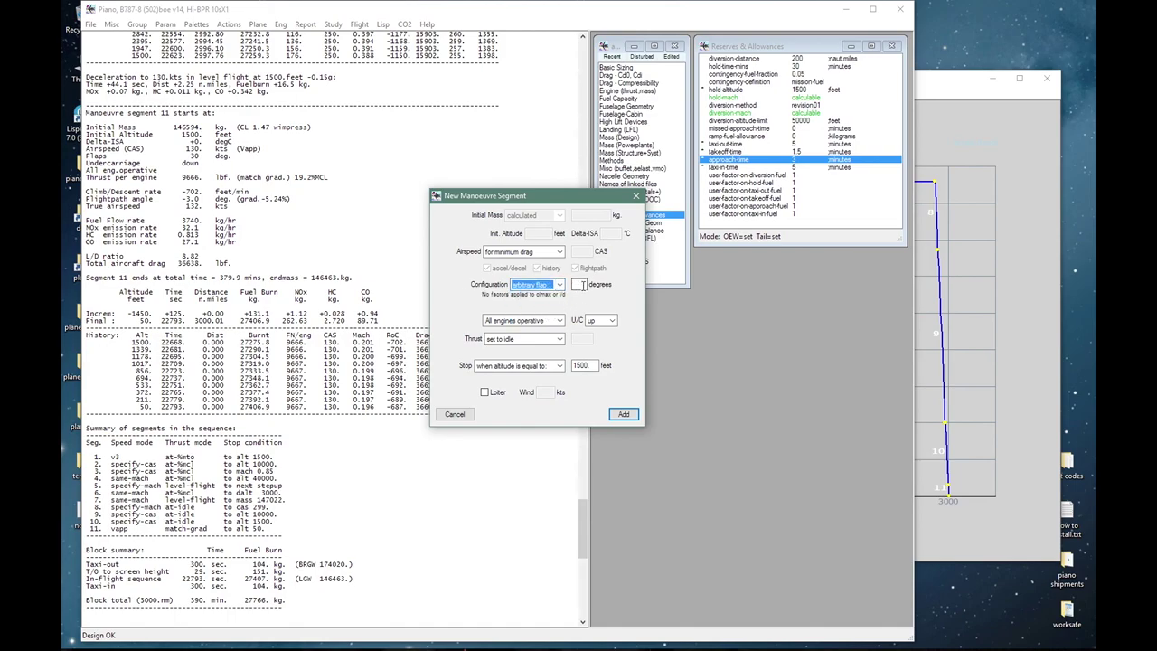
pyautogui.click(579, 285)
pyautogui.click(603, 320)
pyautogui.click(592, 339)
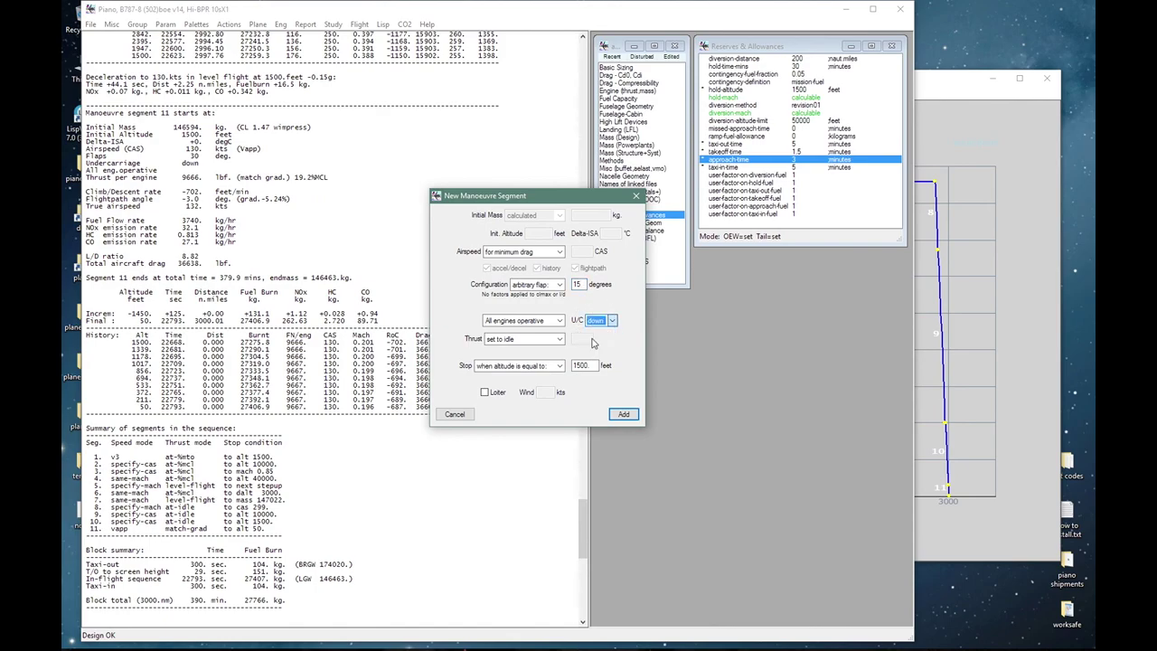
# Step: Hold level-flight thrust, stop after 2 minutes as a loiter, and add the segment
pyautogui.click(558, 342)
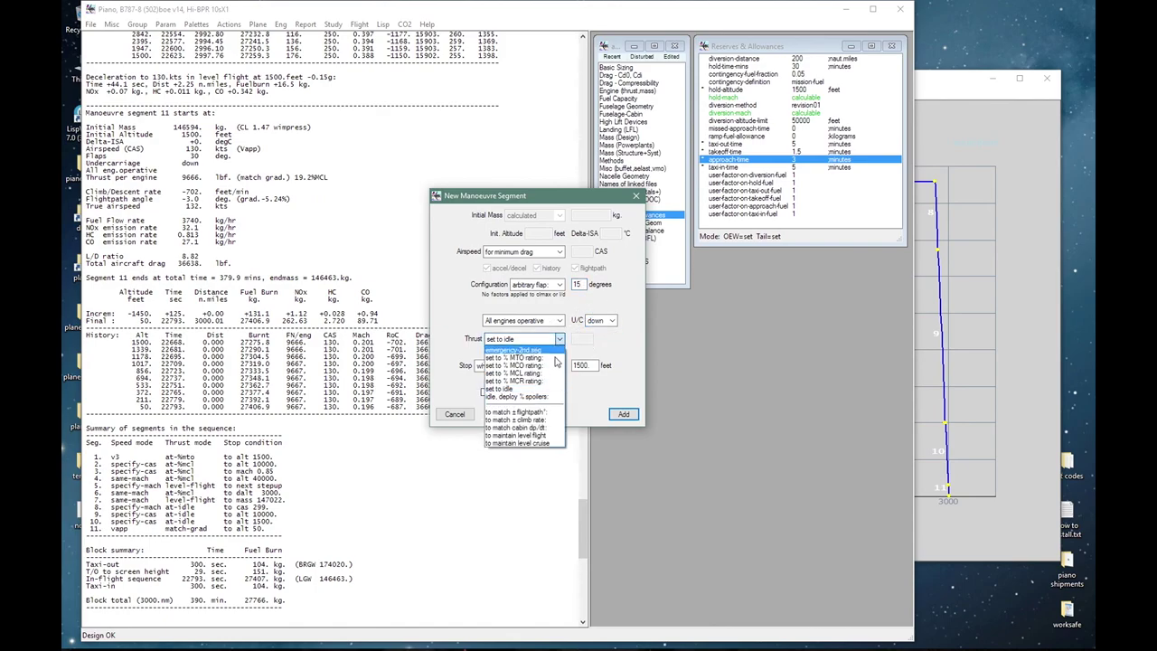
pyautogui.click(537, 435)
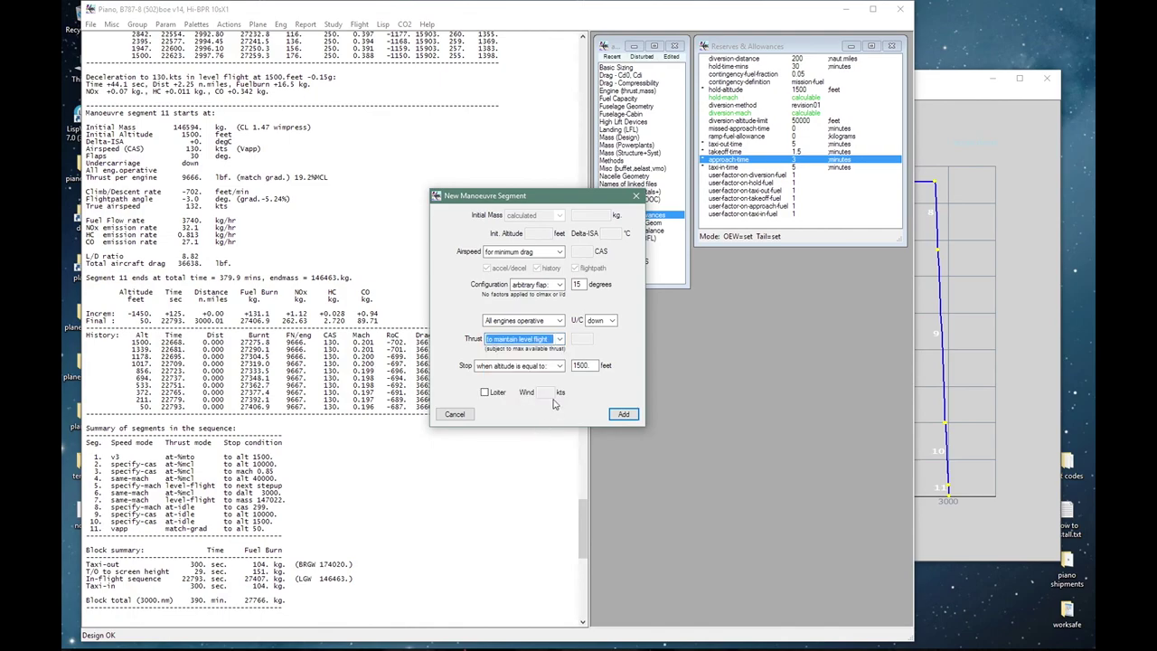
pyautogui.click(559, 365)
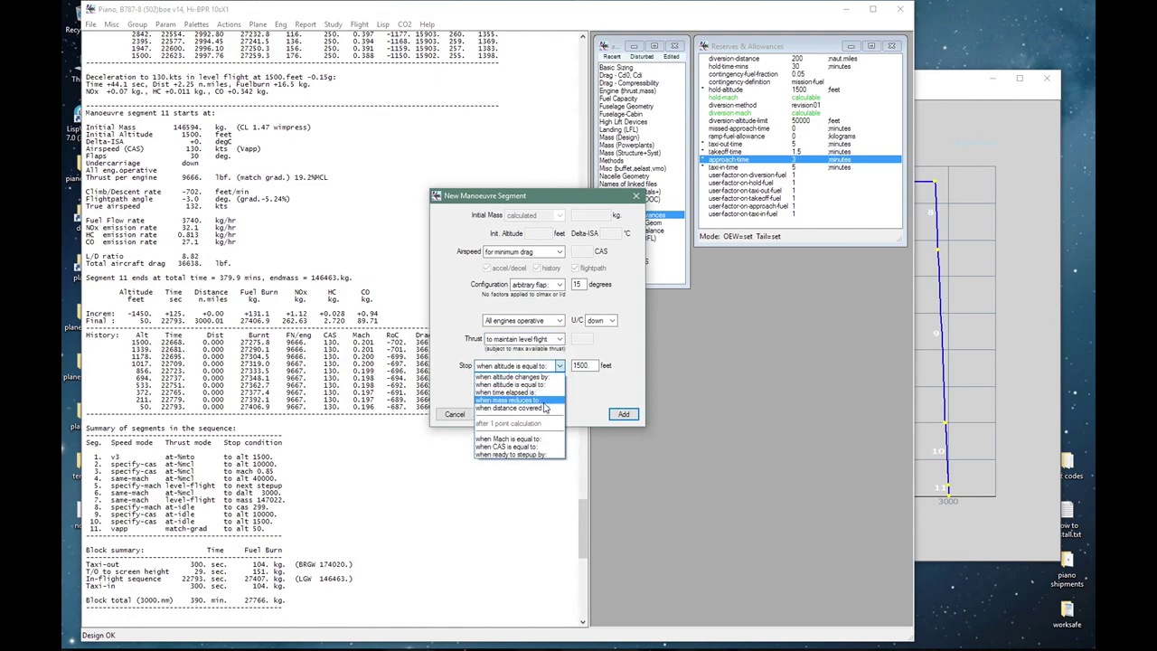
pyautogui.click(545, 394)
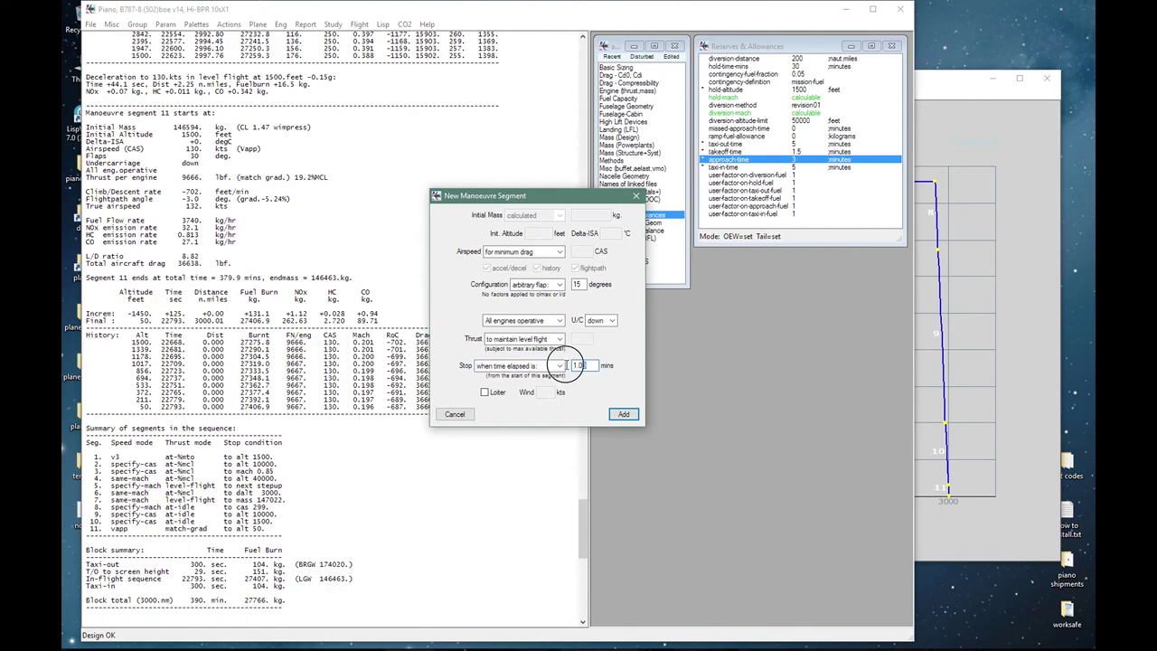
pyautogui.click(578, 366)
pyautogui.write('2')
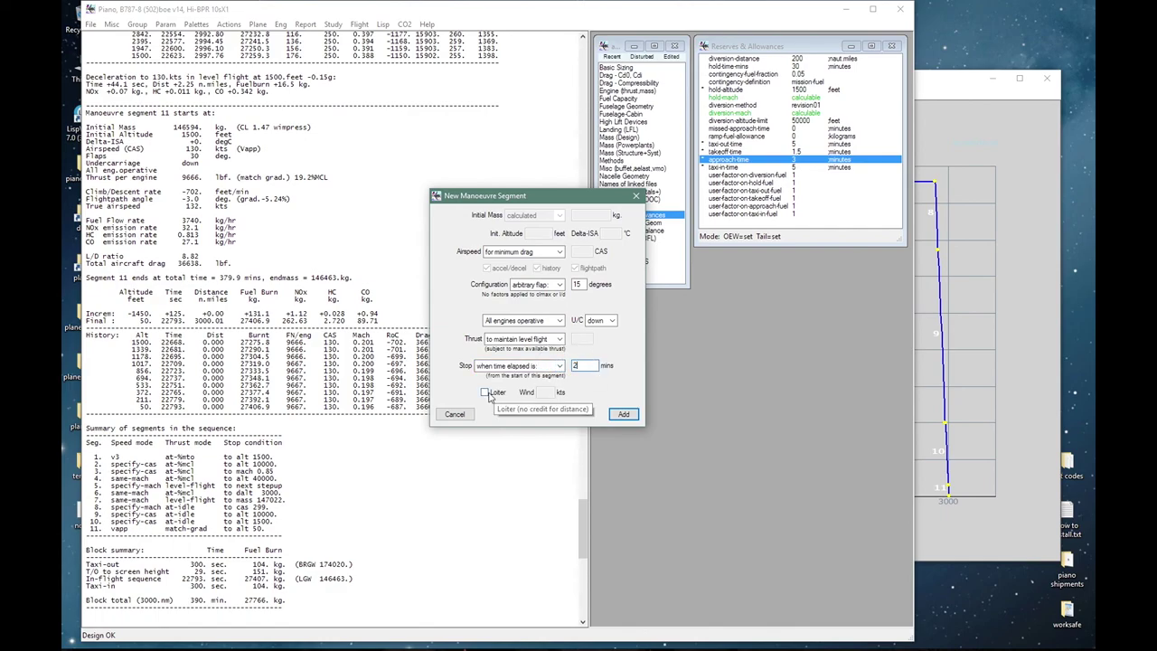
pyautogui.click(486, 393)
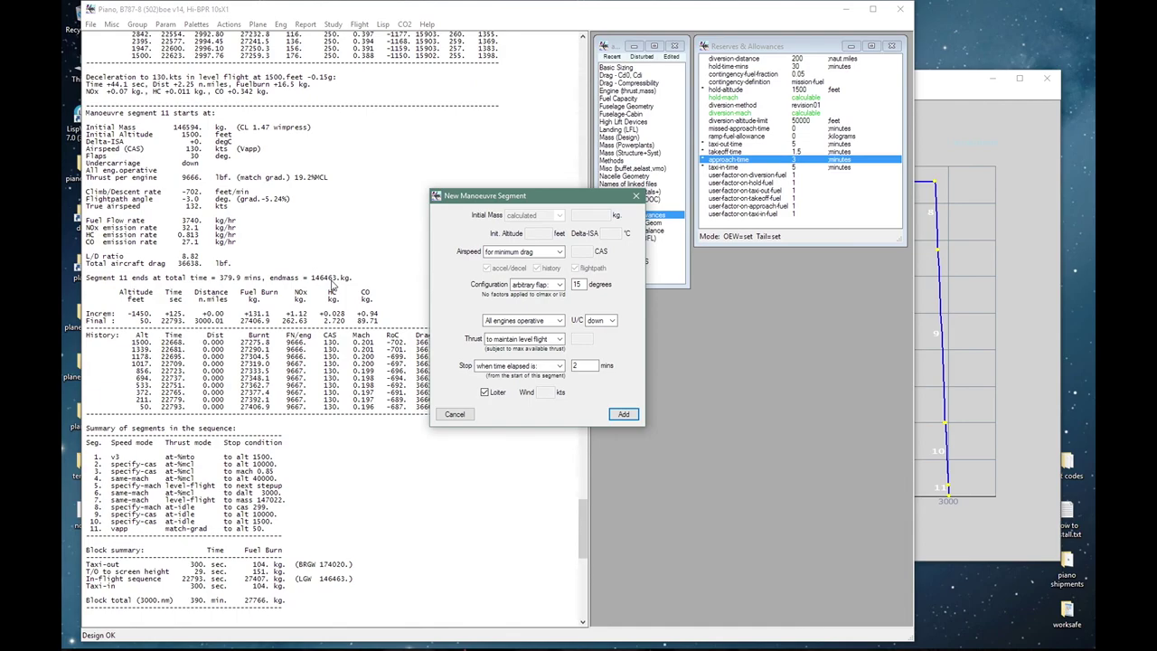
pyautogui.click(626, 415)
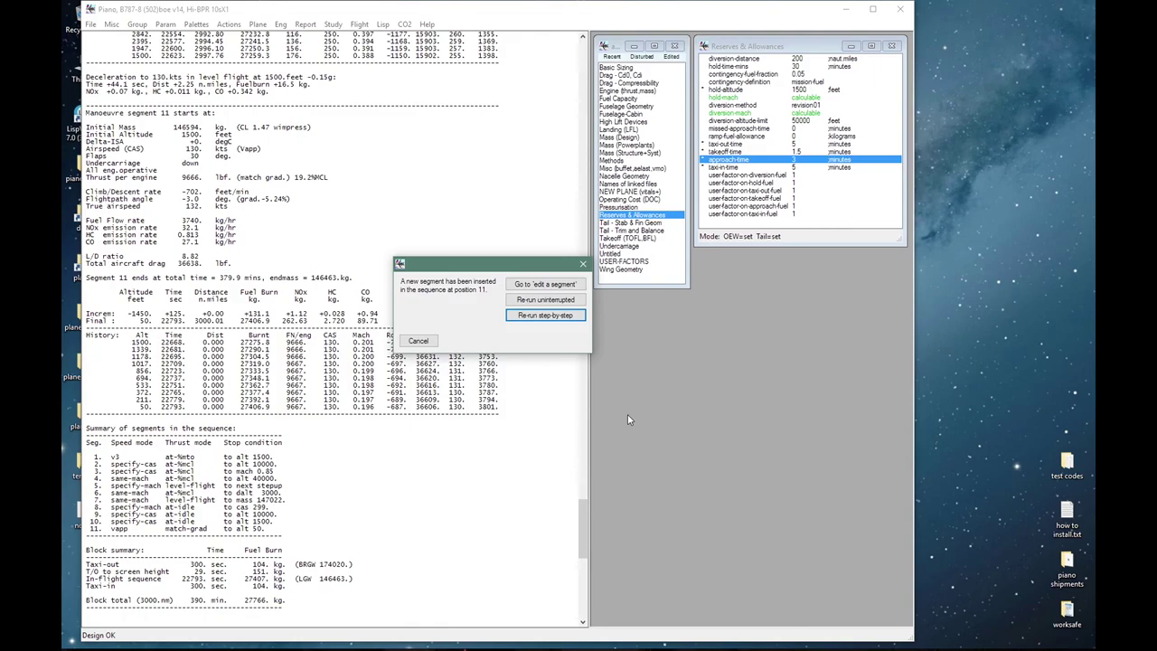
# Step: Re-run the sequence step by step: the loiter burns 163.2 kg, ending at 146291 kg
pyautogui.click(520, 299)
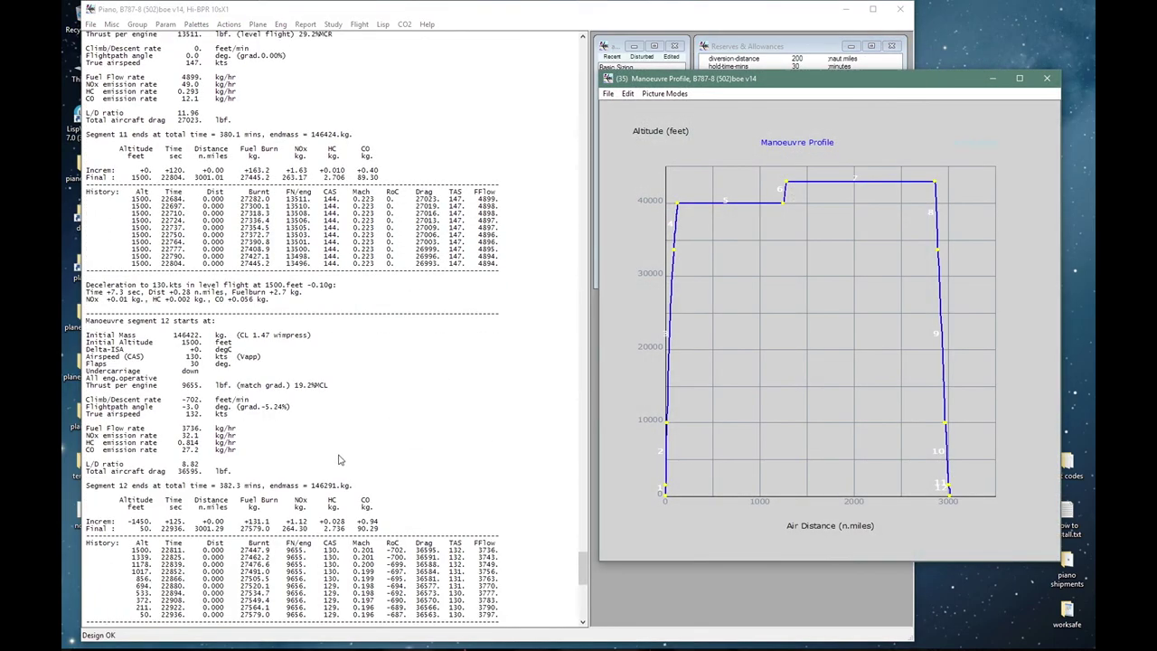
pyautogui.scroll(-2, 332, 461)
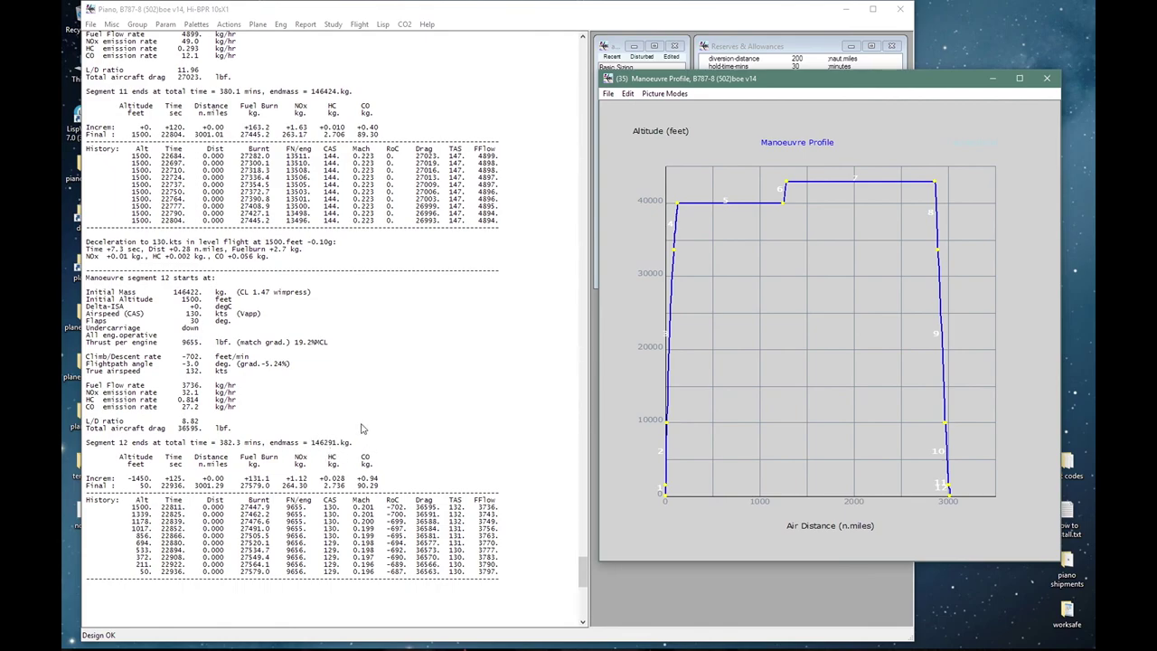
# Step: Set up a sequence iteration targeting 146463 kg mass at end of sequence
pyautogui.click(362, 27)
pyautogui.click(393, 166)
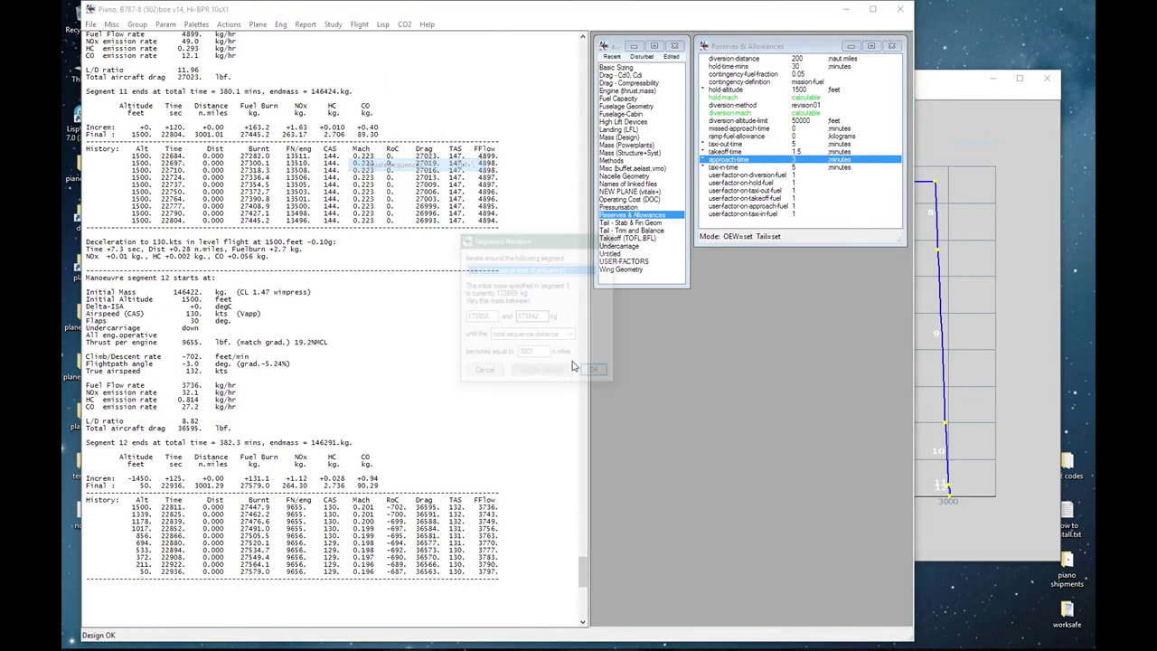
pyautogui.click(570, 337)
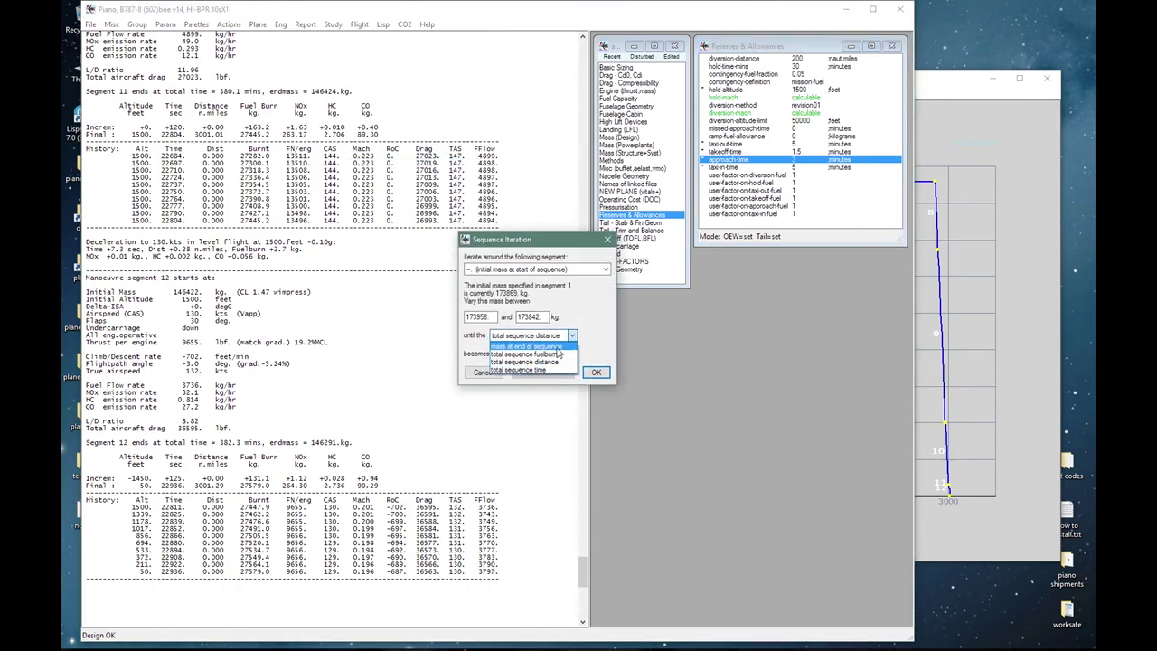
pyautogui.click(539, 354)
pyautogui.click(539, 353)
pyautogui.write('146291')
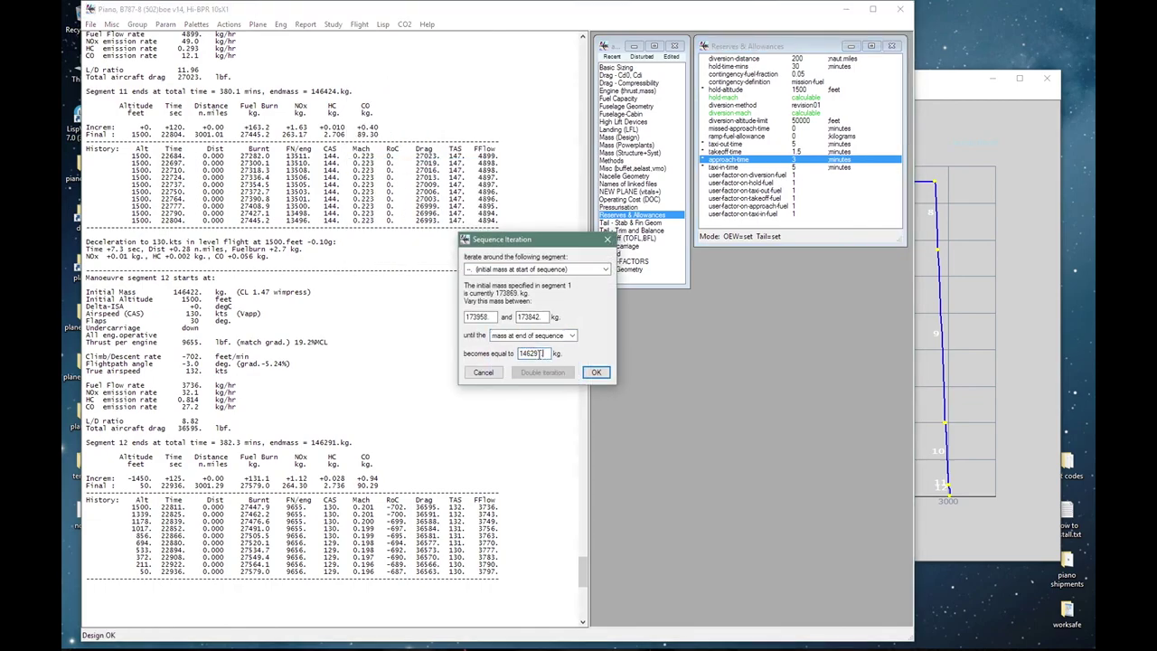
pyautogui.moveTo(531, 353); pyautogui.dragTo(580, 362)
pyautogui.write('463')
# Step: Iterate segment 07's stop mass between 146000 and 148000 kg, converging on 147195 kg
pyautogui.click(578, 269)
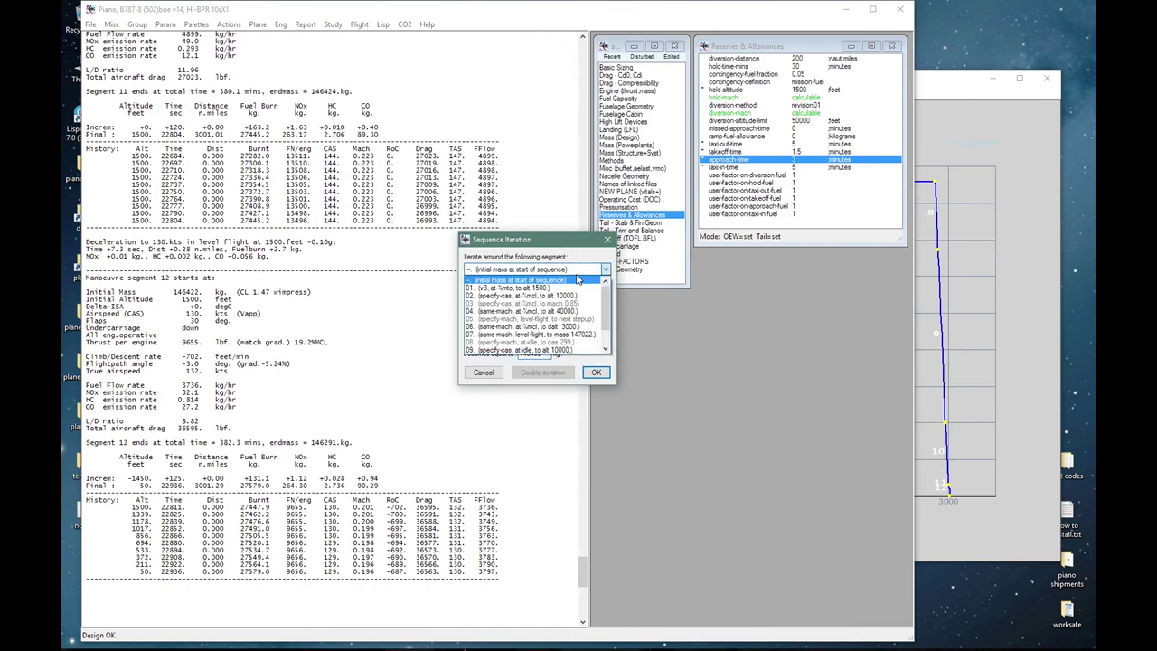
pyautogui.click(583, 336)
pyautogui.click(936, 185)
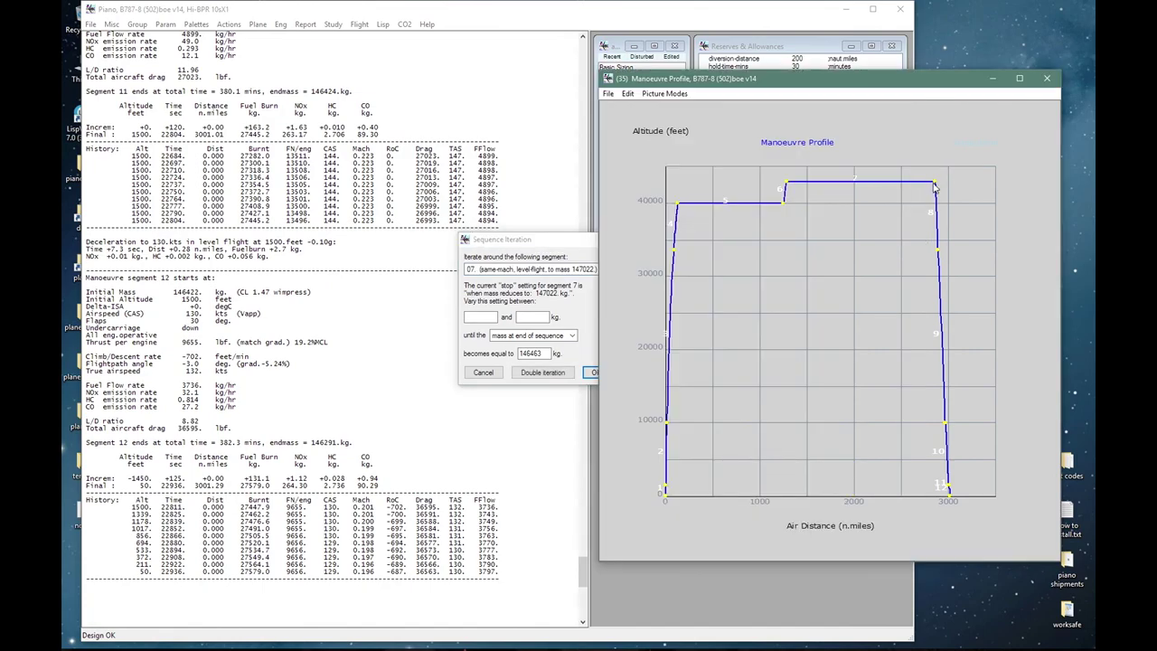
pyautogui.click(569, 246)
pyautogui.click(484, 317)
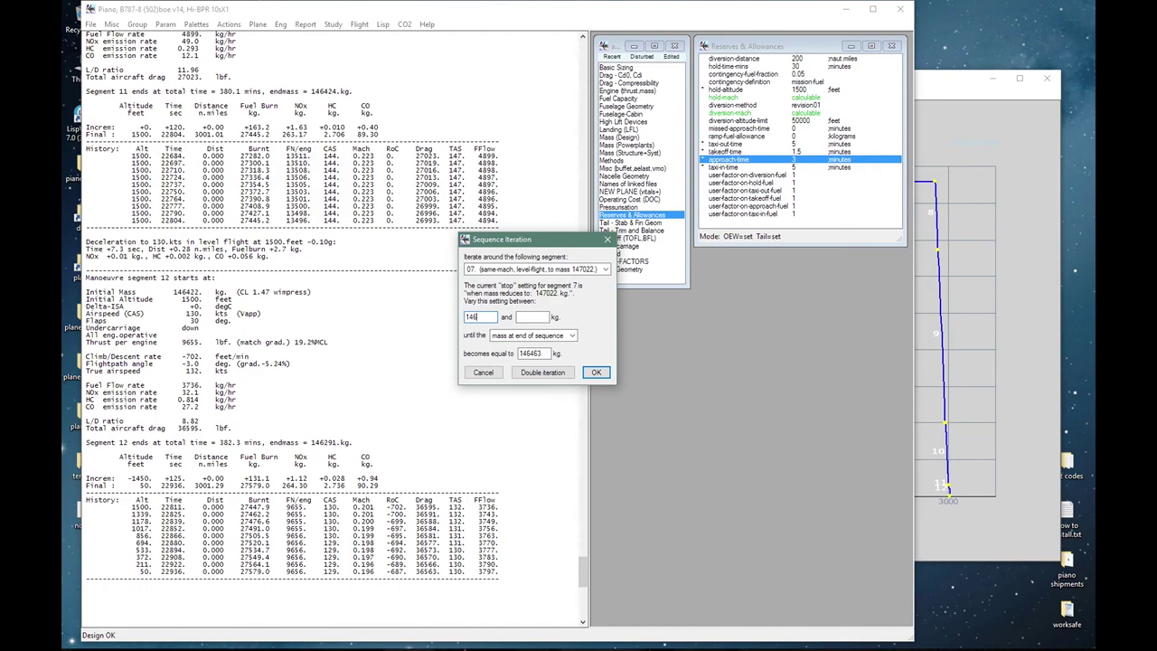
pyautogui.click(536, 318)
pyautogui.click(596, 372)
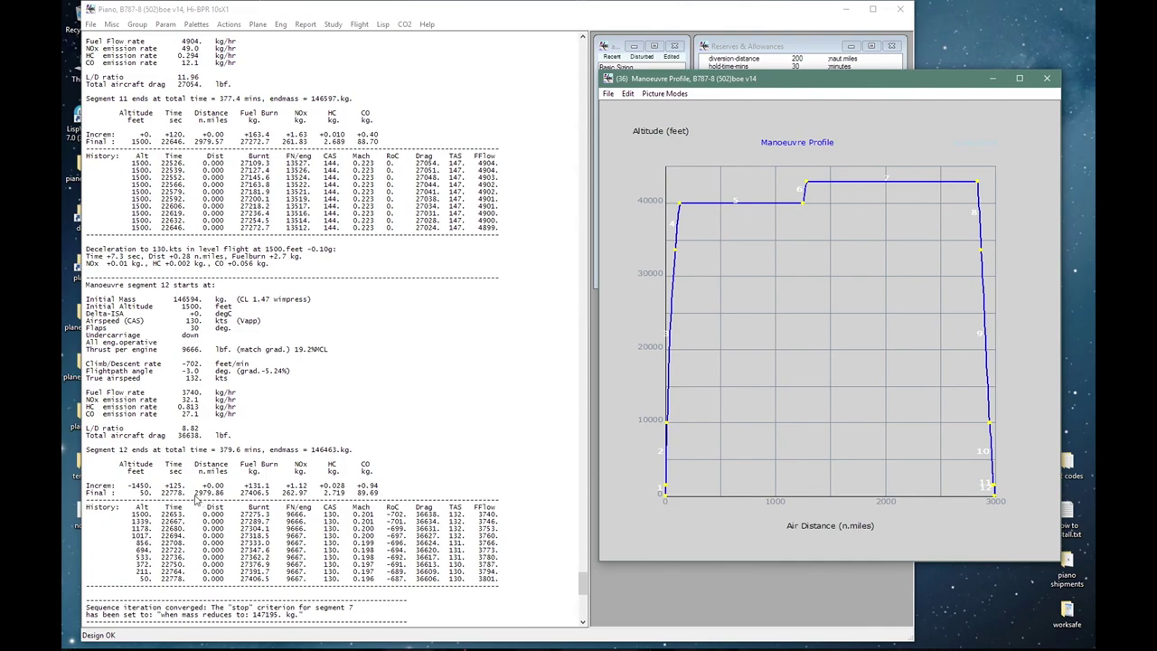
pyautogui.click(195, 500)
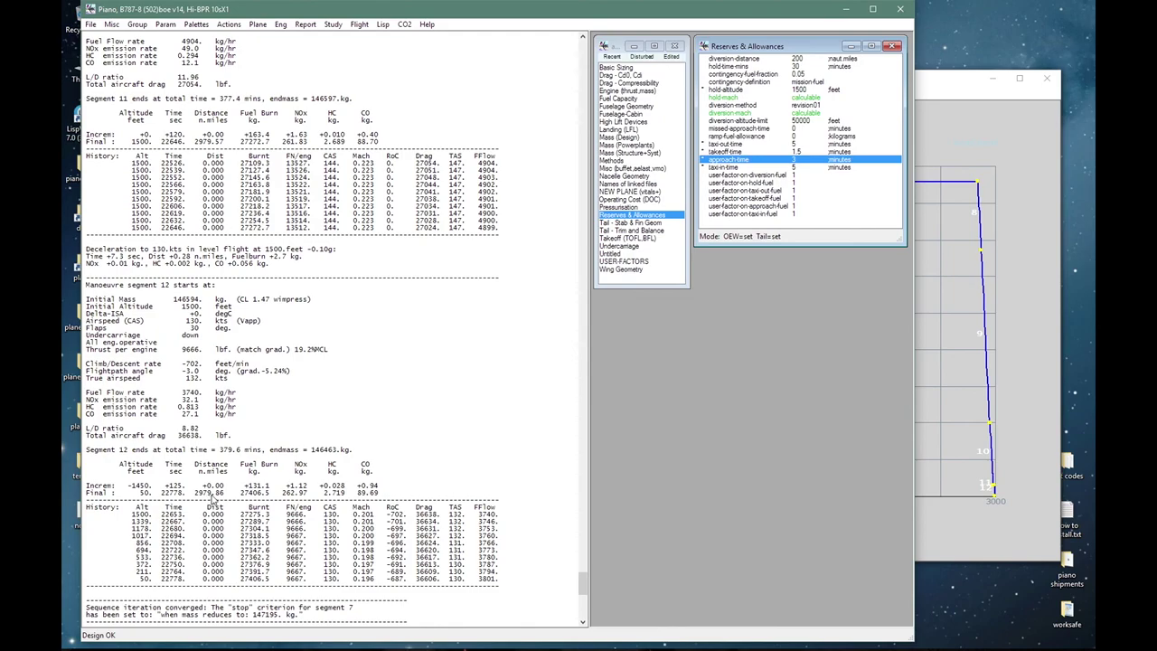
# Step: Start a new sequence iteration on the initial mass at start of sequence
pyautogui.click(366, 27)
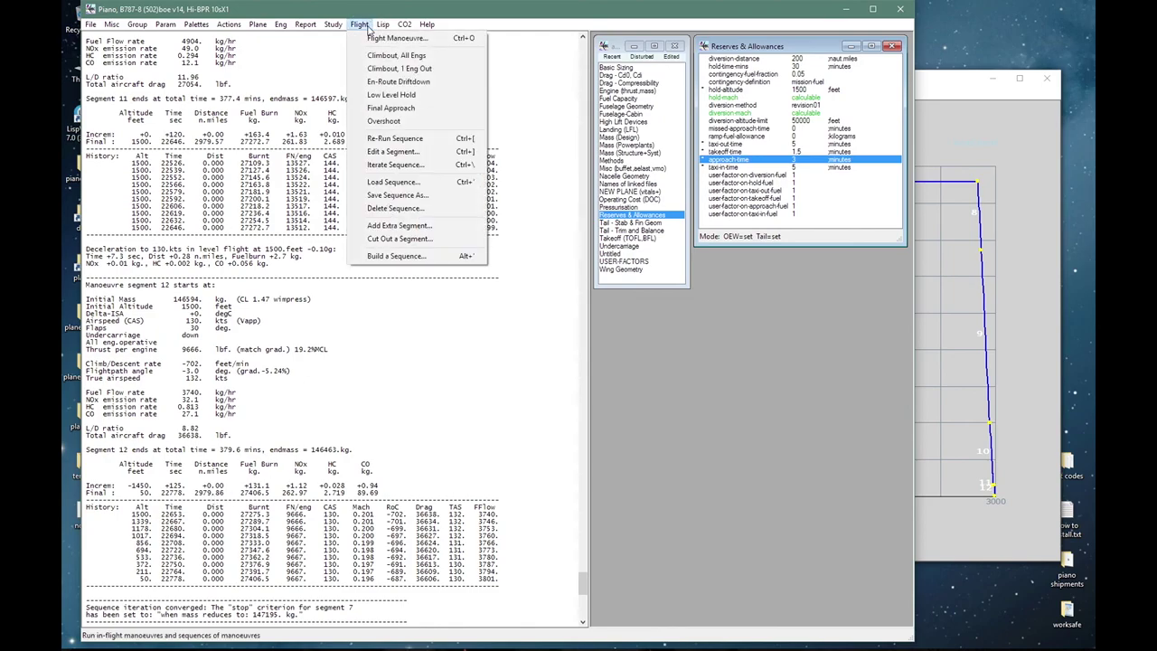
pyautogui.click(395, 166)
pyautogui.click(601, 270)
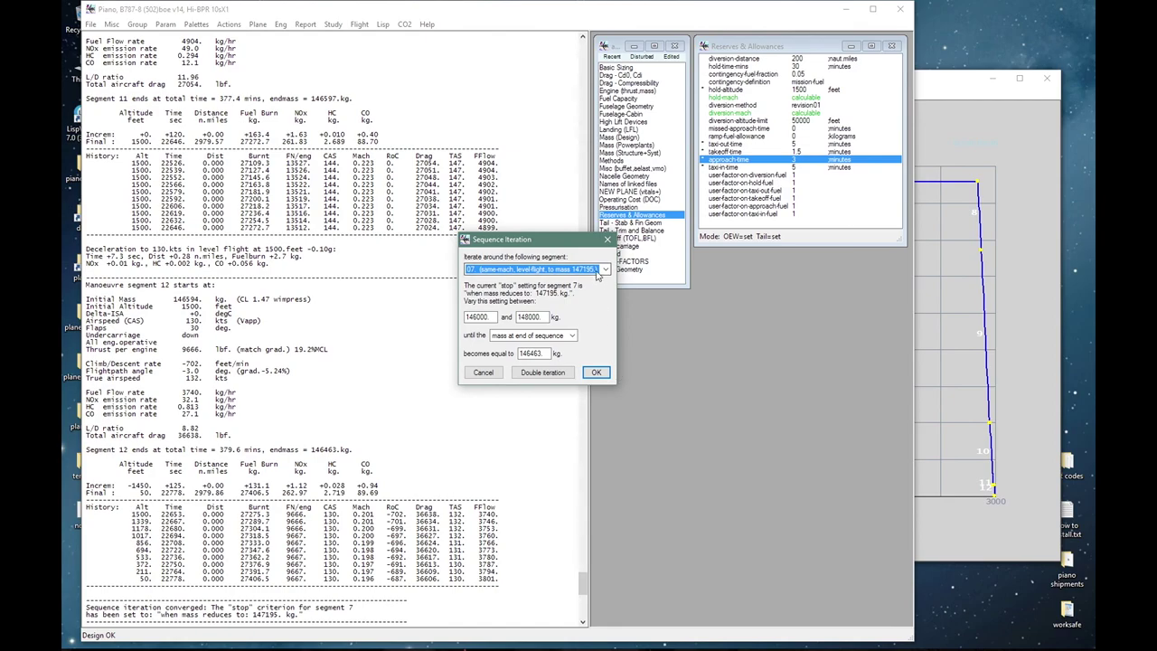
pyautogui.scroll(2, 581, 285)
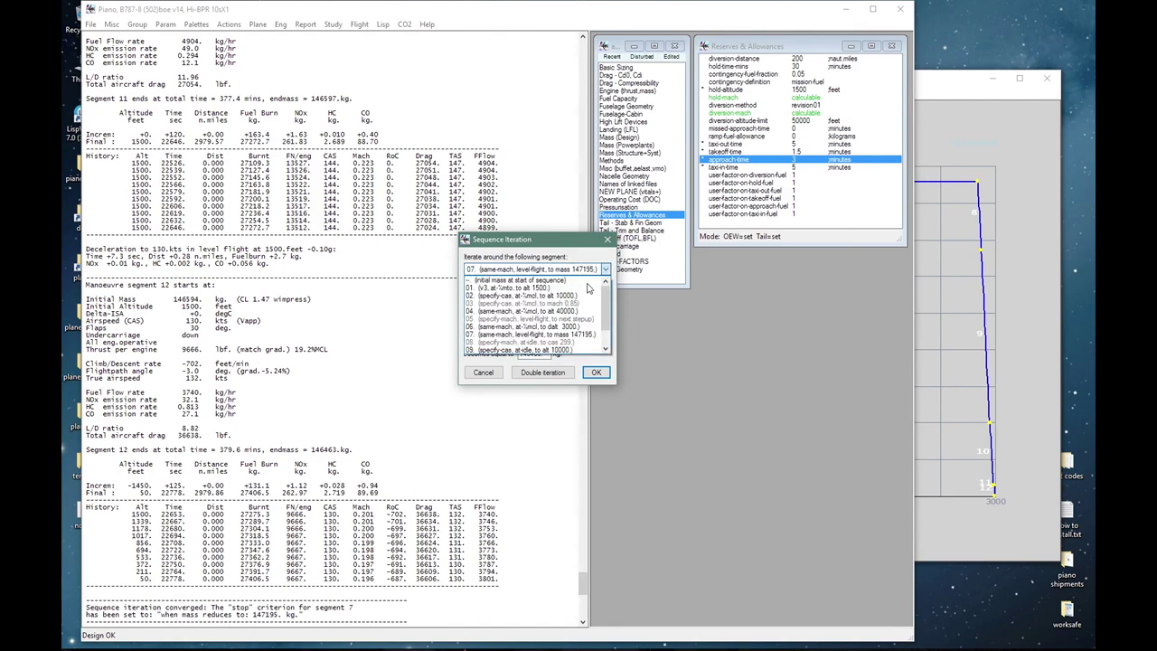
pyautogui.click(585, 280)
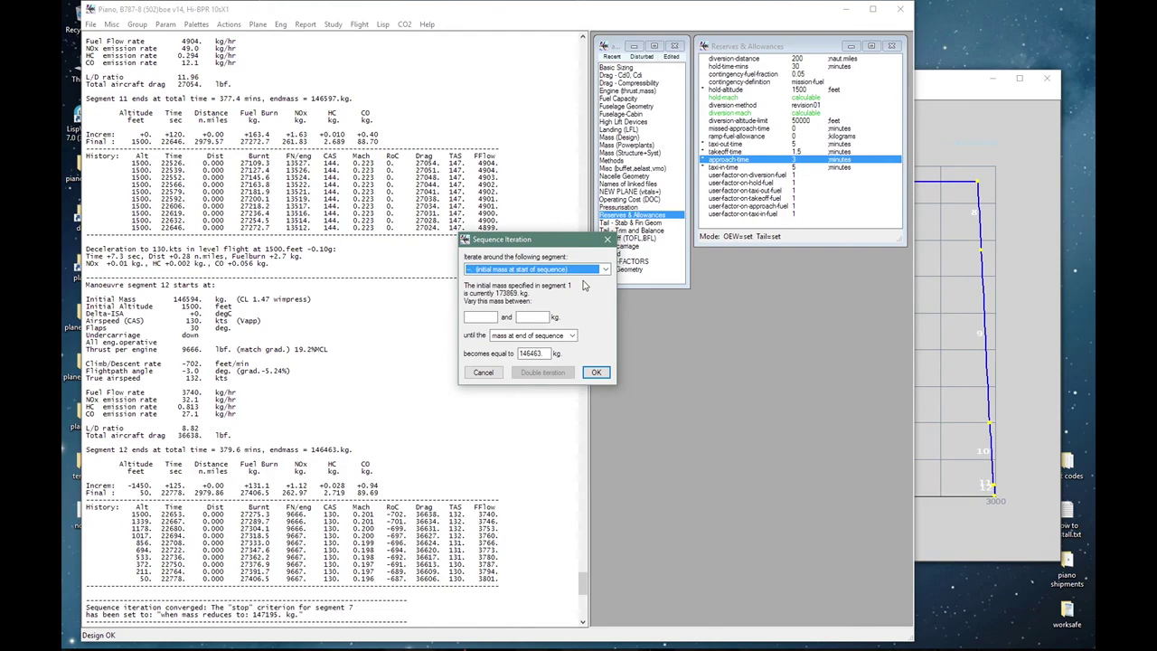
# Step: Target 3000 n.miles total distance with 173000–175000 kg bounds, converging on 174057 kg
pyautogui.click(565, 337)
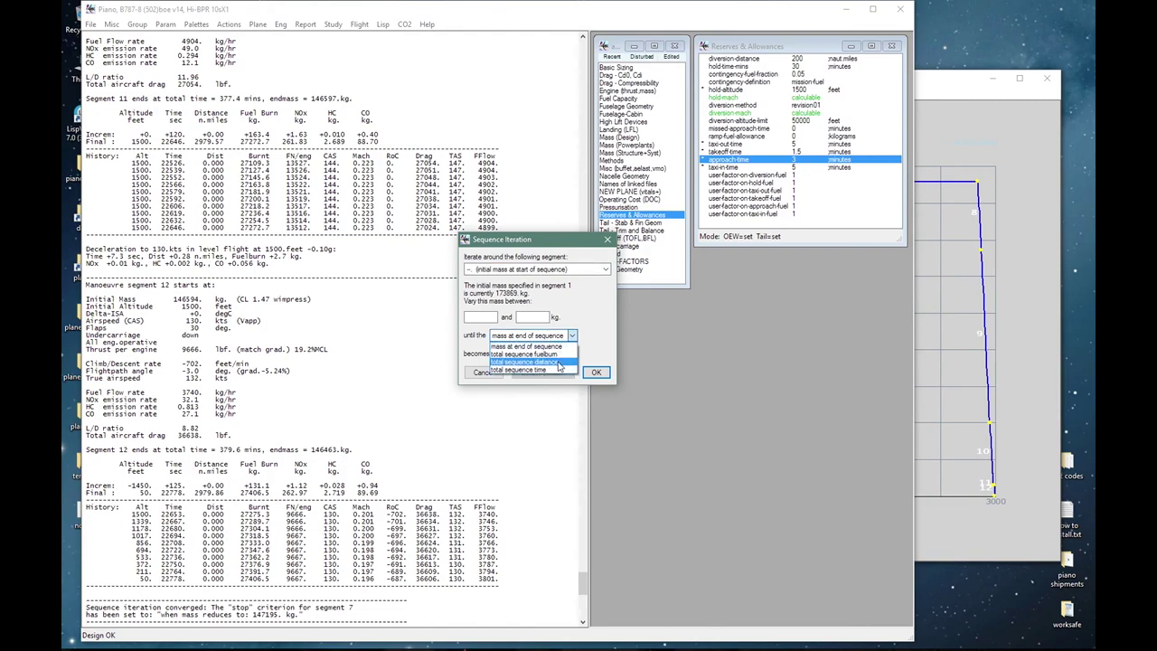
pyautogui.click(558, 365)
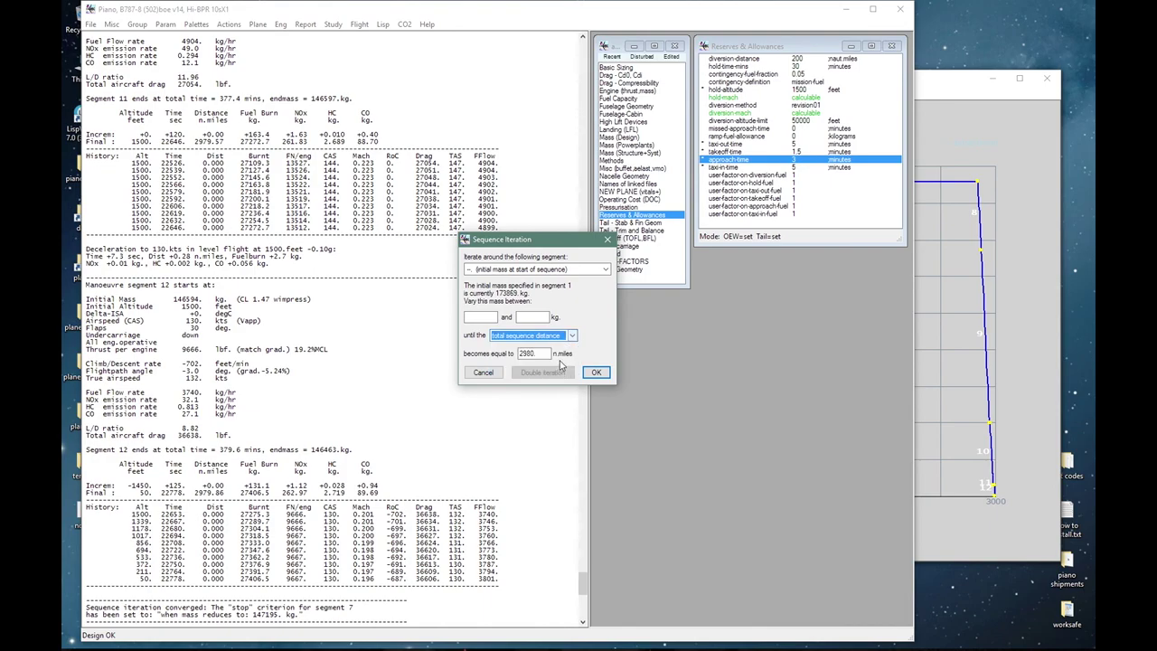
pyautogui.doubleClick(543, 354)
pyautogui.write('3000')
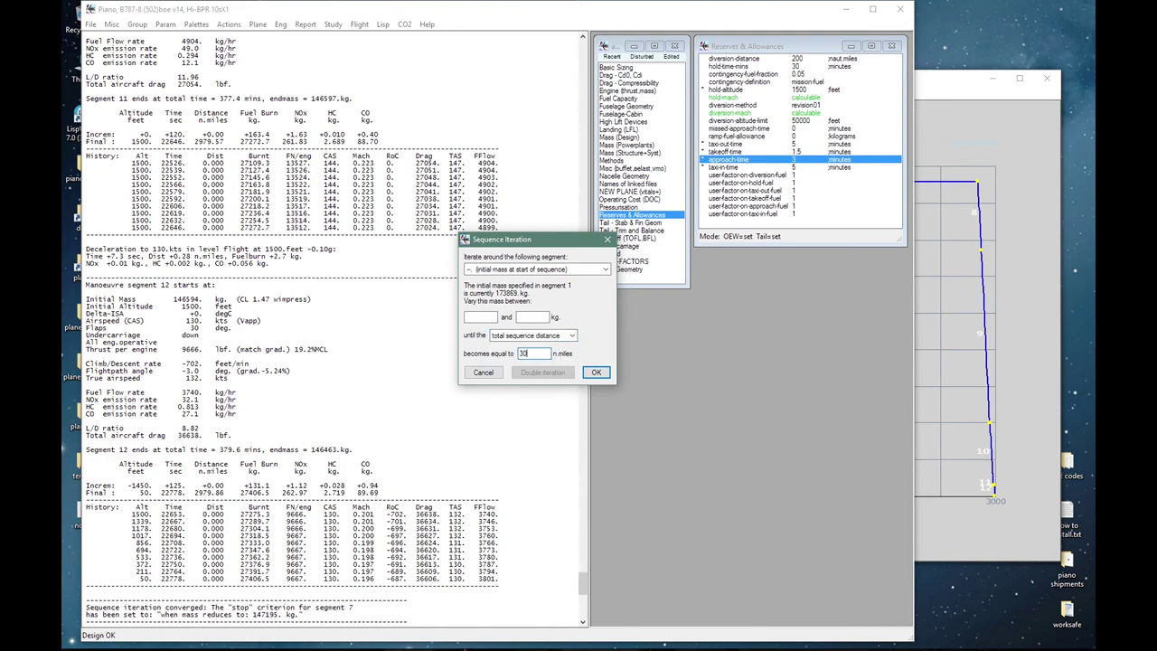
pyautogui.click(483, 315)
pyautogui.write('173000')
pyautogui.click(534, 316)
pyautogui.write('175000')
pyautogui.click(594, 372)
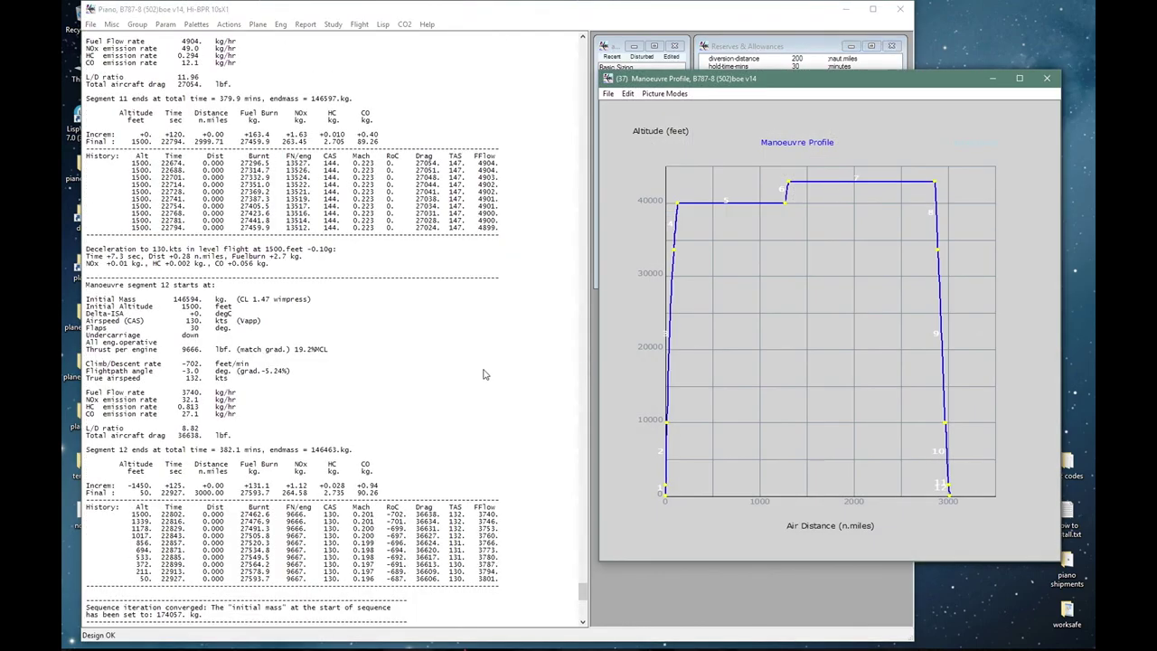
pyautogui.click(488, 374)
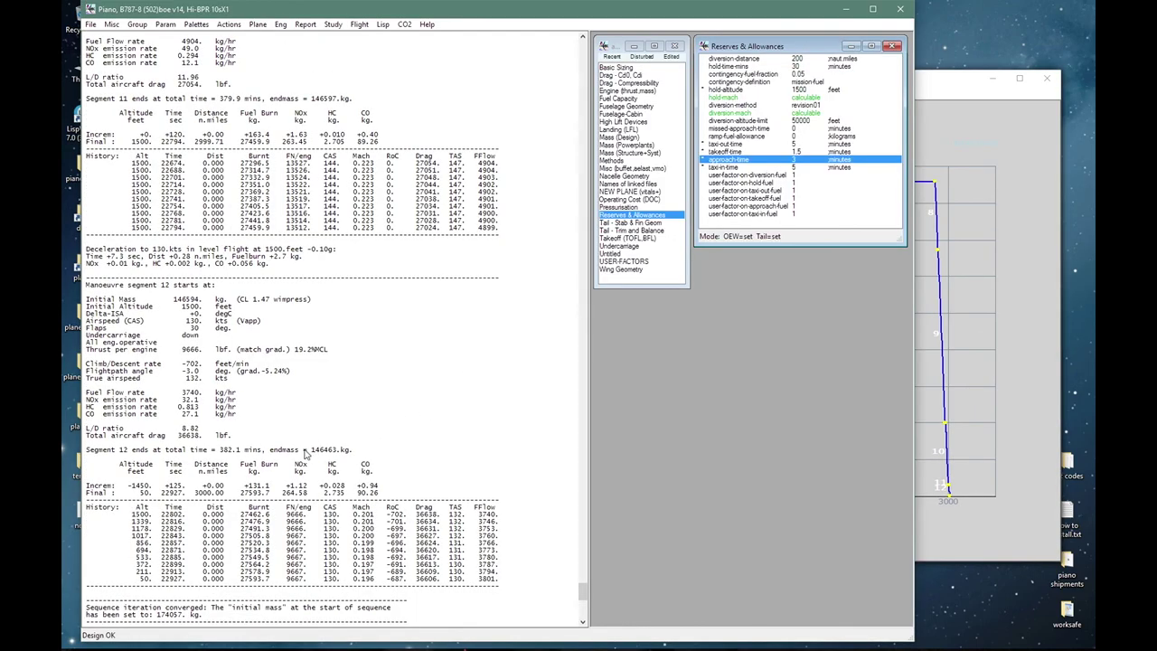
pyautogui.moveTo(303, 450); pyautogui.dragTo(349, 451)
pyautogui.moveTo(192, 493); pyautogui.dragTo(228, 493)
pyautogui.moveTo(241, 494); pyautogui.dragTo(271, 495)
pyautogui.click(961, 366)
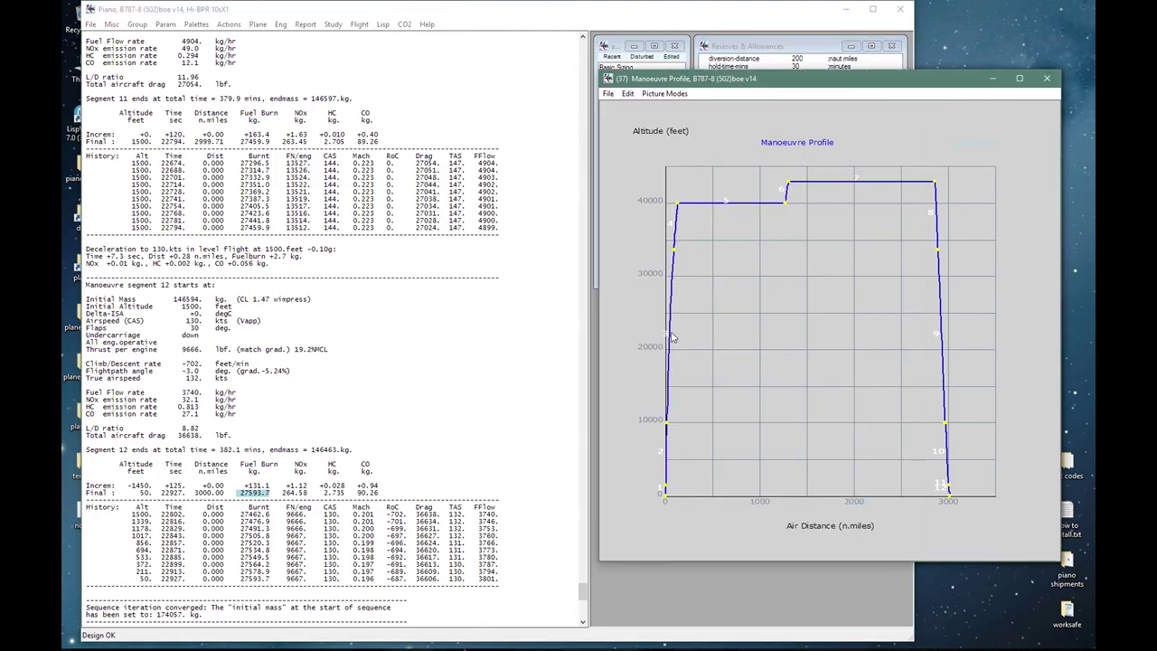
pyautogui.click(503, 333)
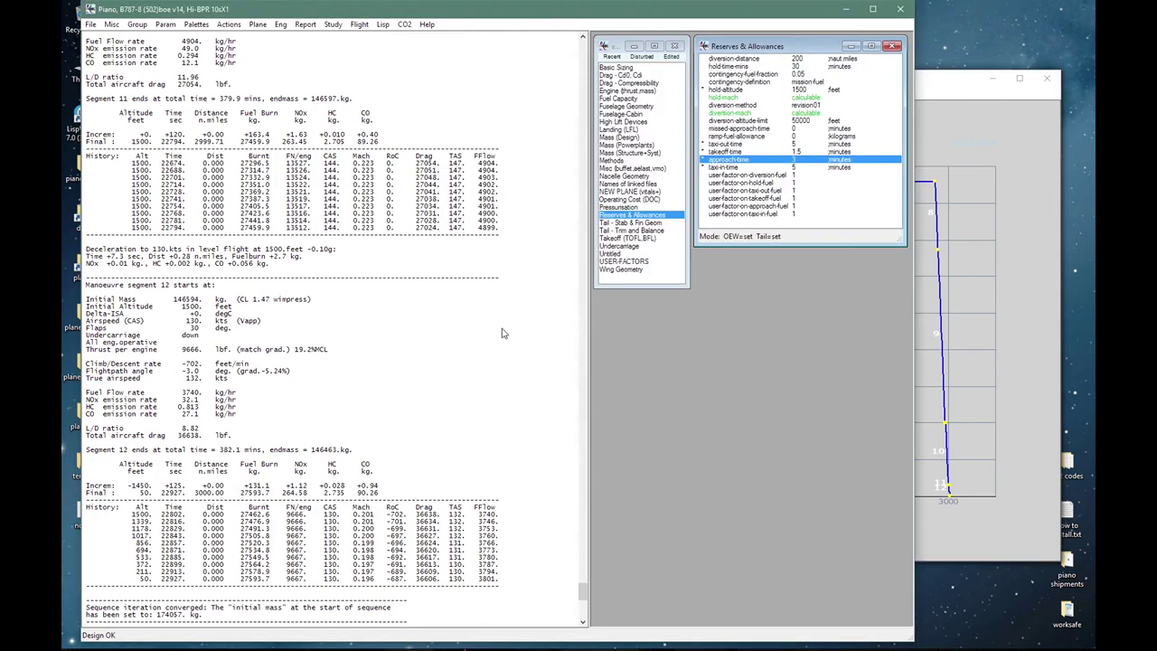